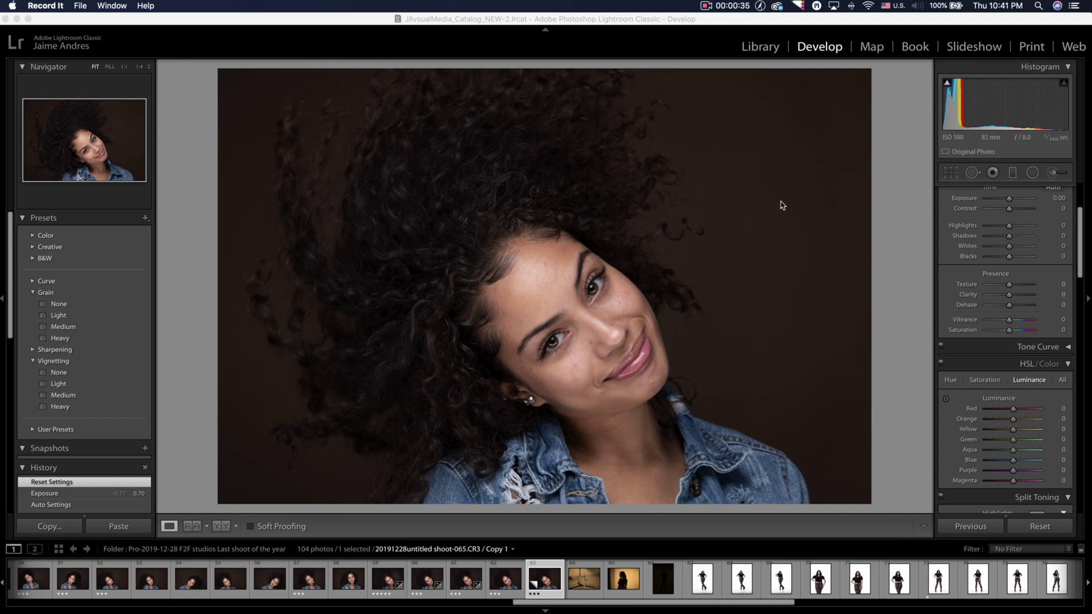
Apply the automatic tone adjustment to the portrait and set its exposure to +0.85.
scroll(991, 251, "up", 3)
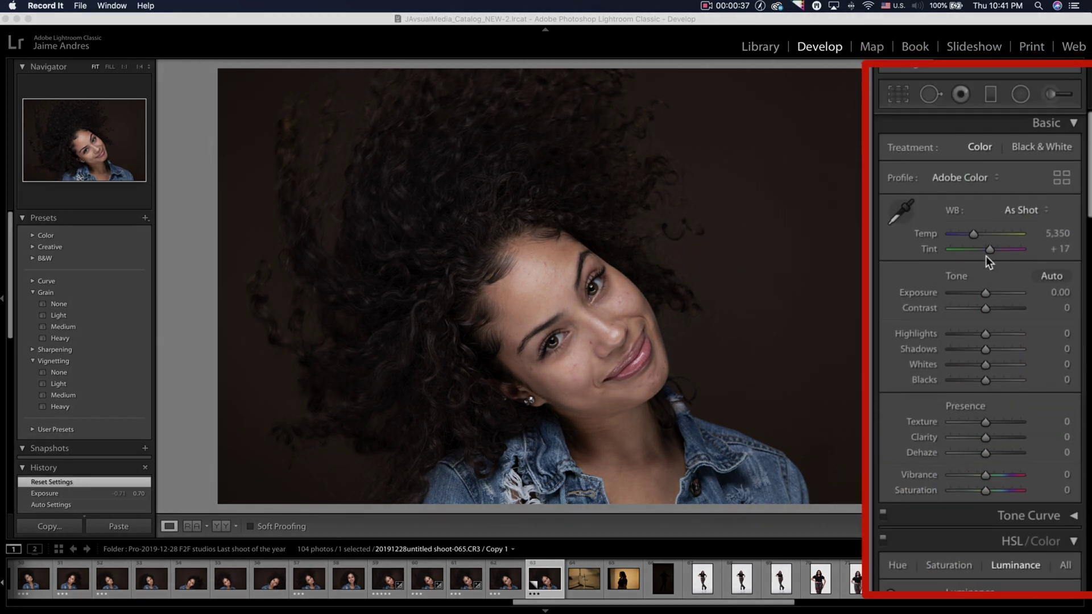
scroll(1050, 273, "down", 1)
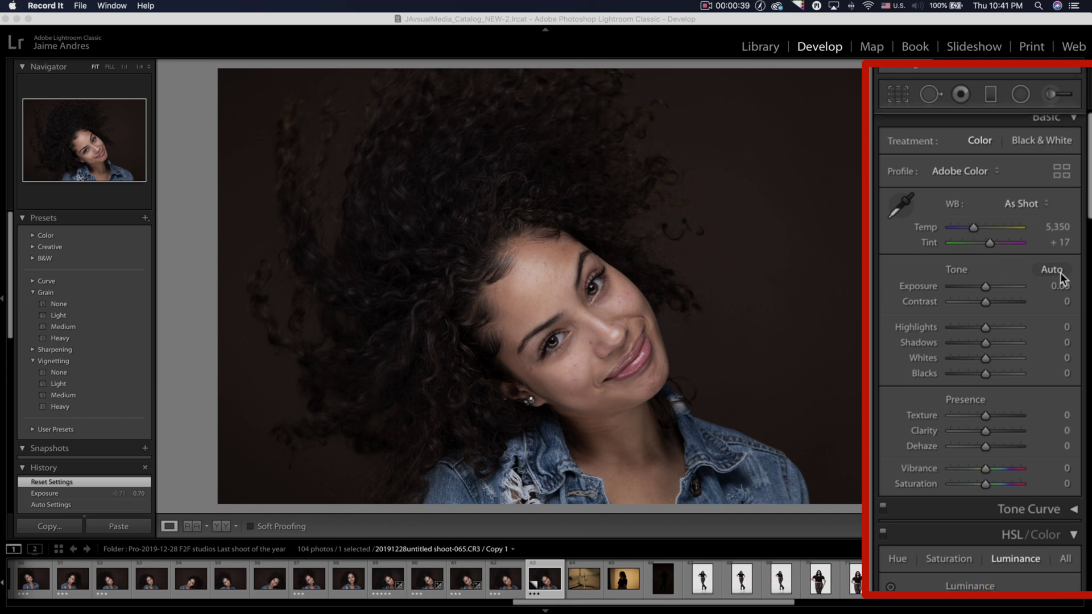
left_click(1060, 277)
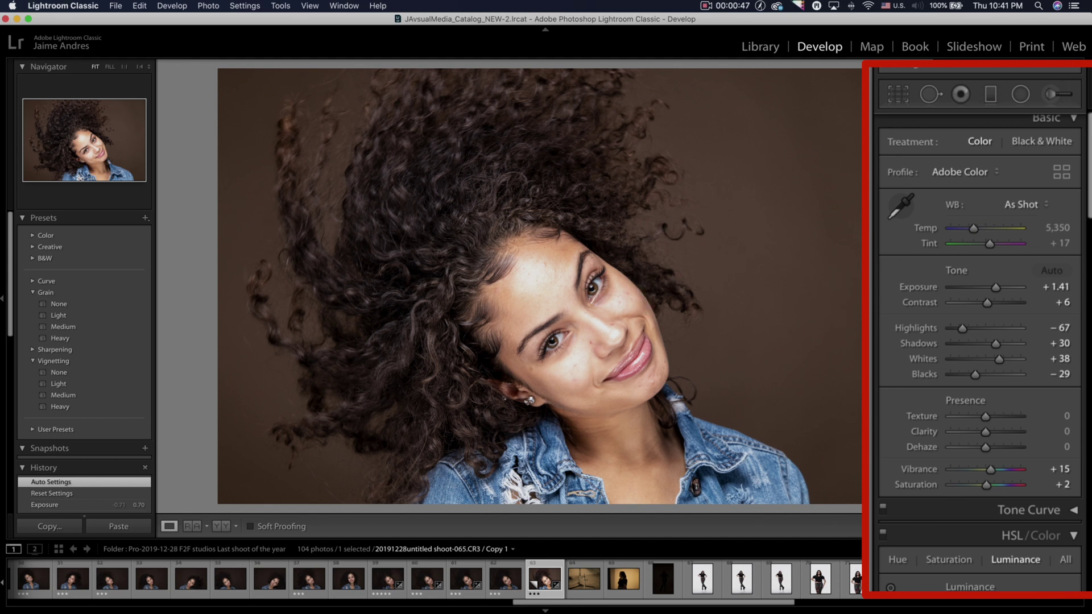
left_click_drag(996, 289, 1014, 306)
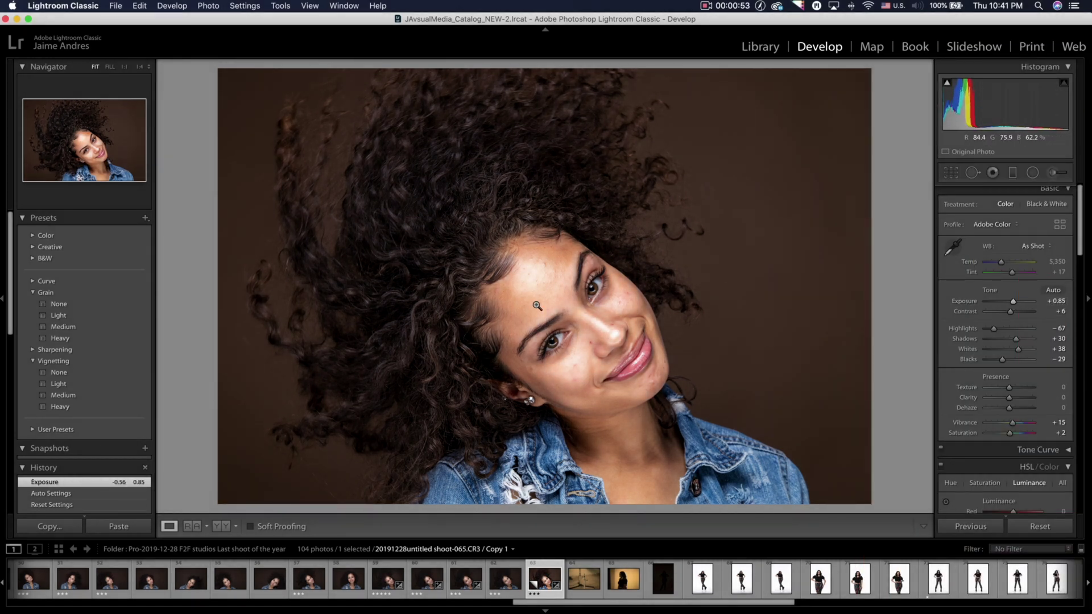
Inspect the skin on the forehead, cheeks and nose at 1:1 magnification, and return to the full image.
left_click(540, 304)
left_click_drag(617, 392, 595, 307)
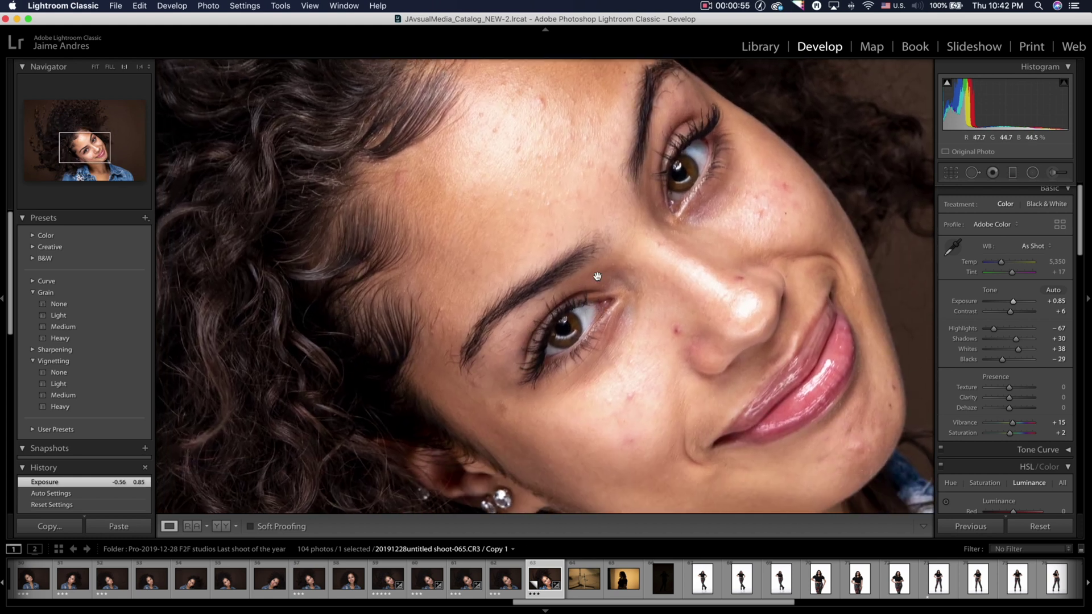
left_click_drag(538, 164, 560, 245)
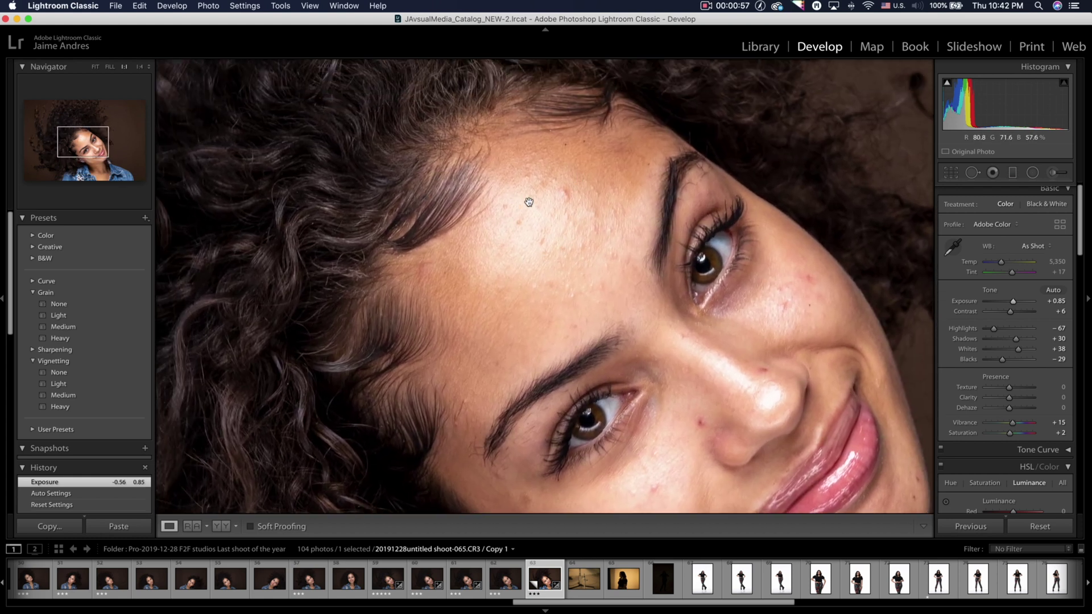
left_click_drag(500, 208, 443, 99)
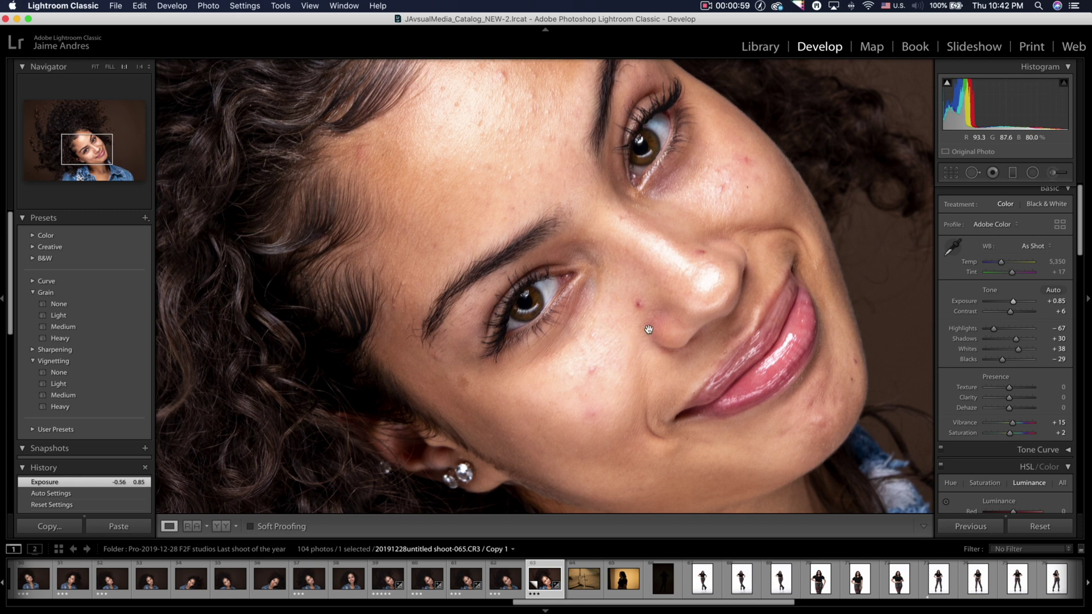
left_click(505, 138)
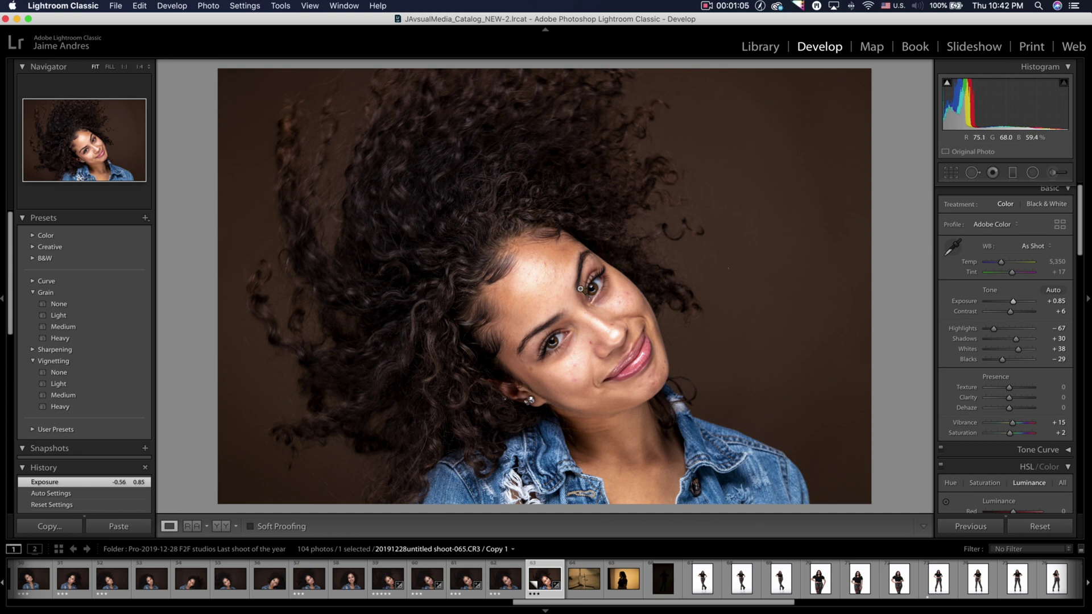
Open the portrait for editing in Adobe Photoshop 2020 and choose the Photography workspace.
right_click(748, 153)
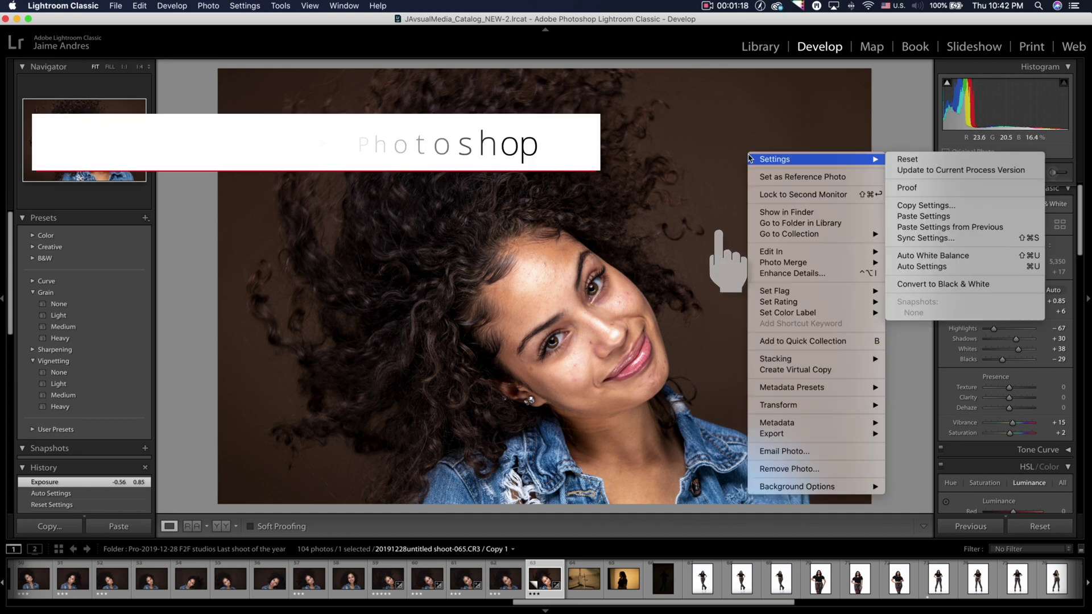
mouse_move(789, 256)
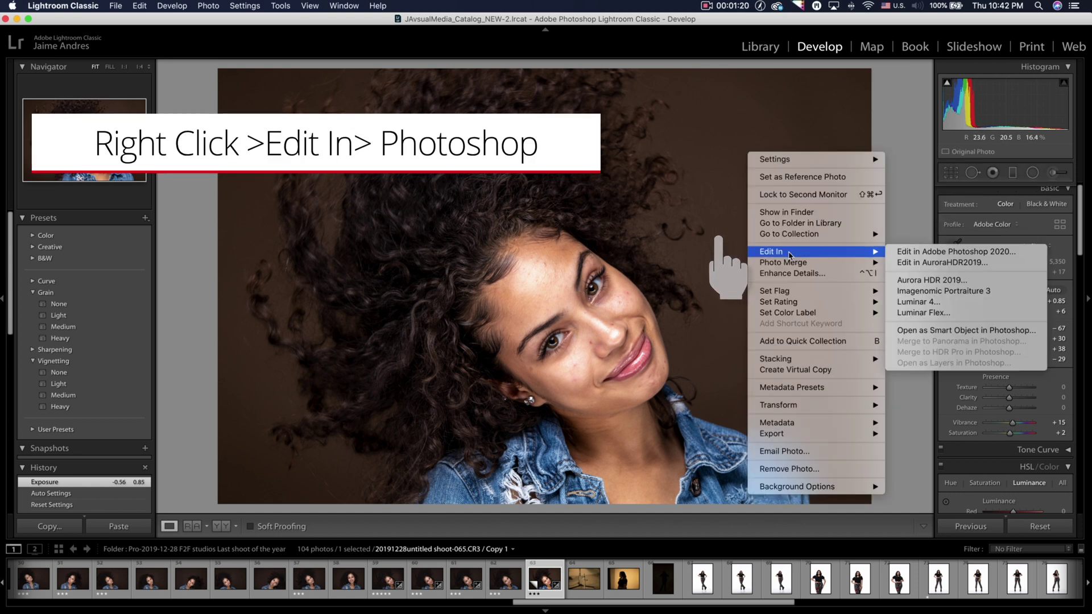
left_click(924, 252)
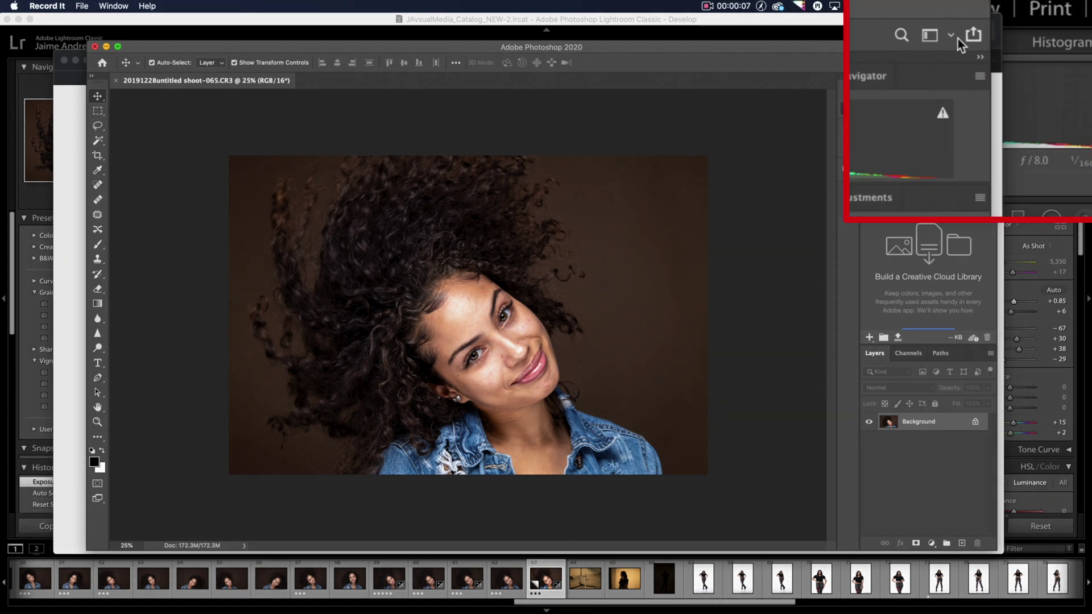
left_click(966, 62)
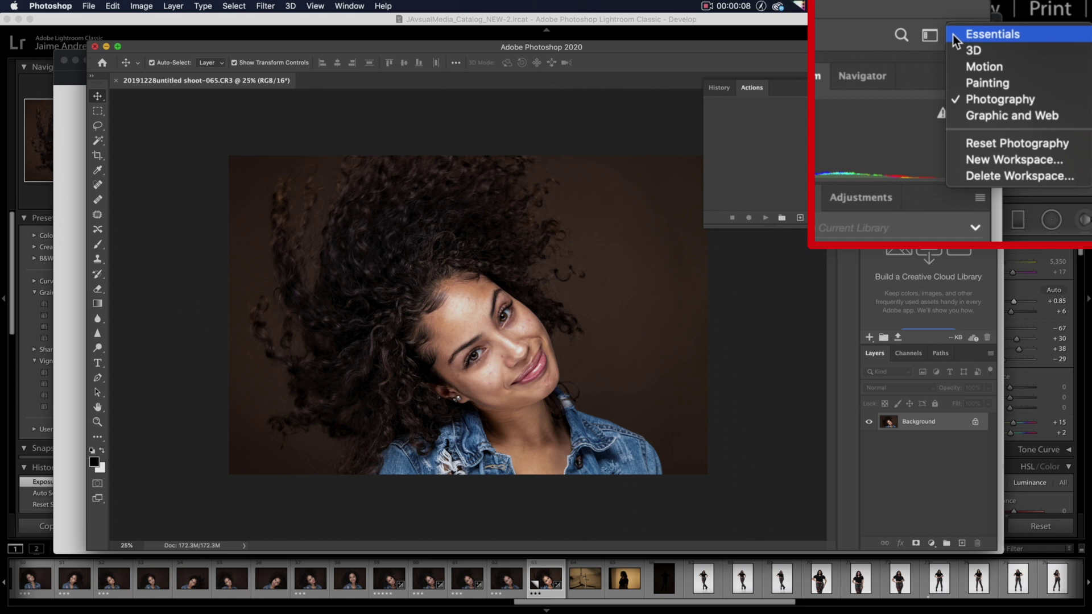
left_click(984, 99)
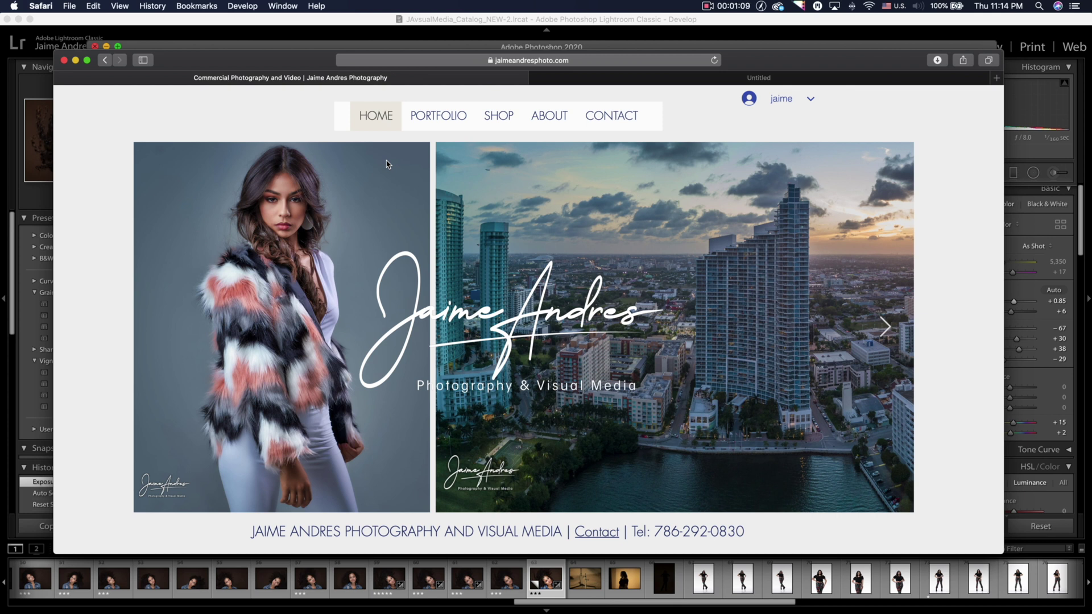
Visit the photography website's shop page, and load the Fashion Face Retouch .atn action file from Downloads into Photoshop.
left_click(497, 118)
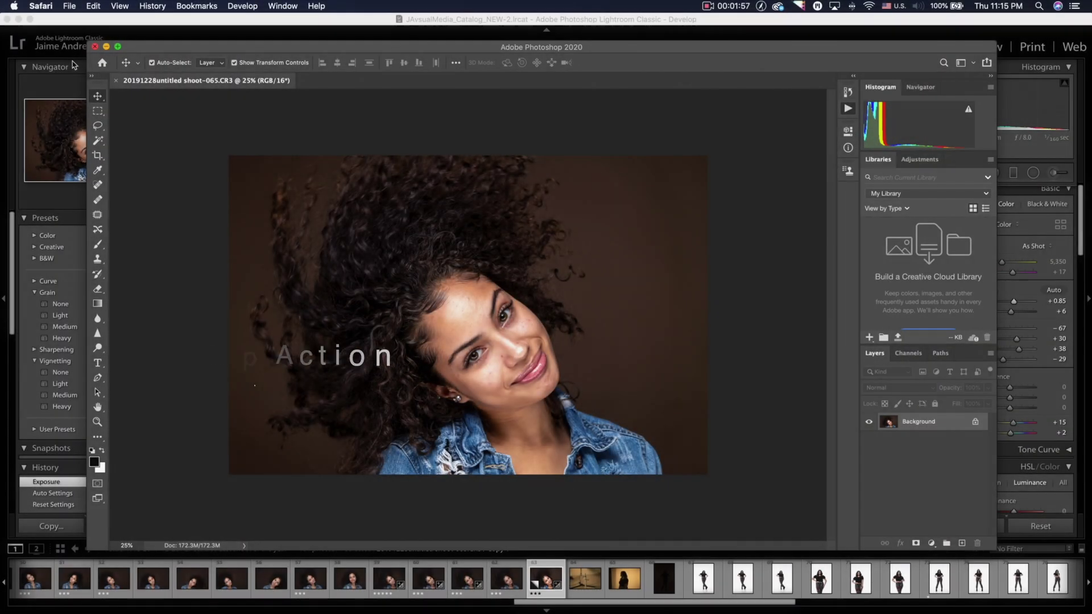
left_click(848, 109)
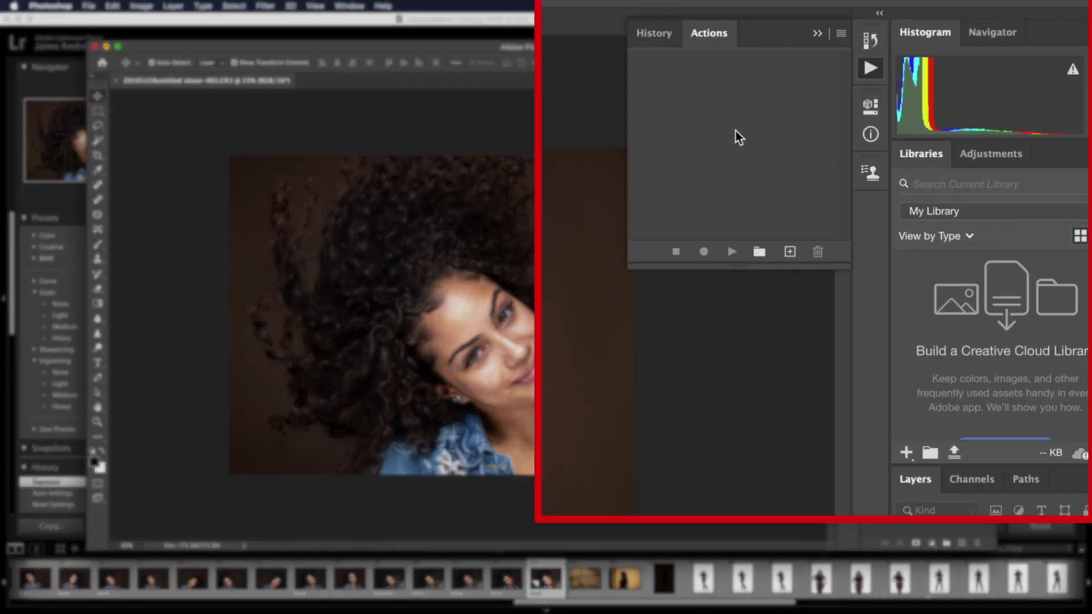
left_click(842, 34)
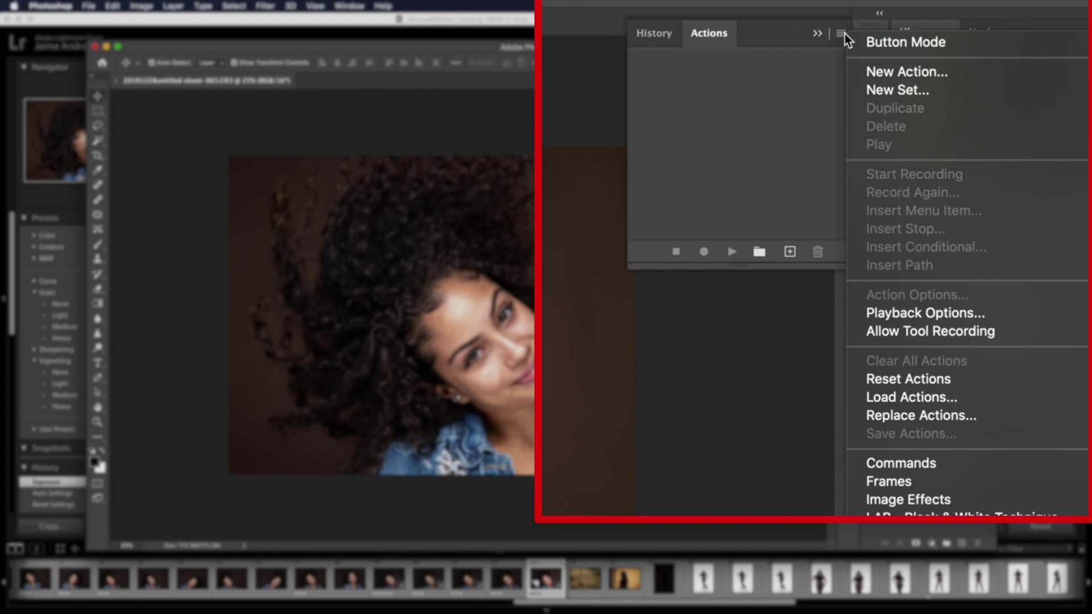
left_click(915, 396)
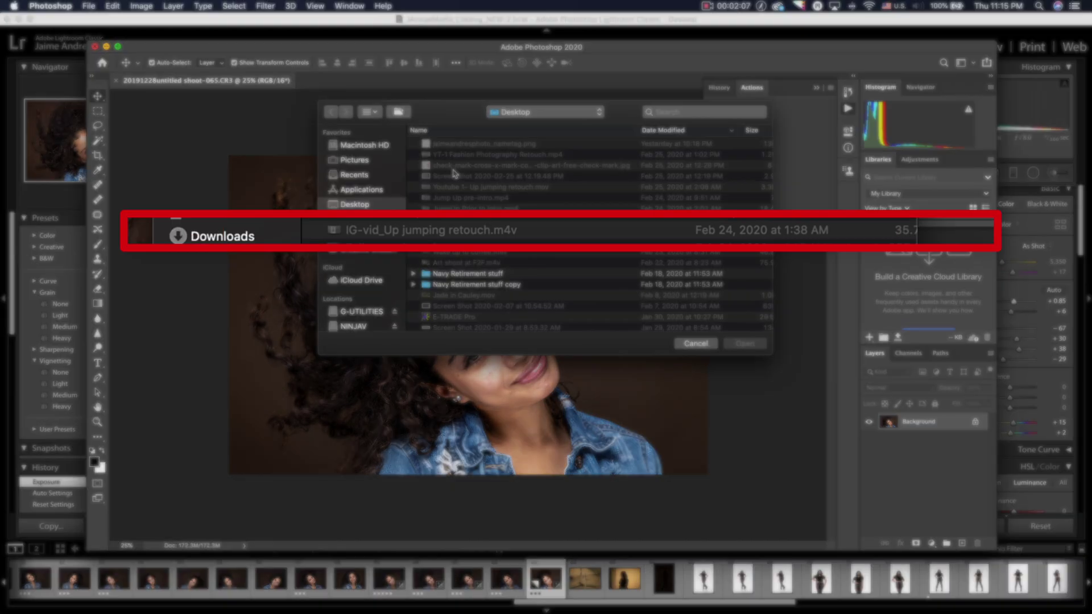
left_click(223, 238)
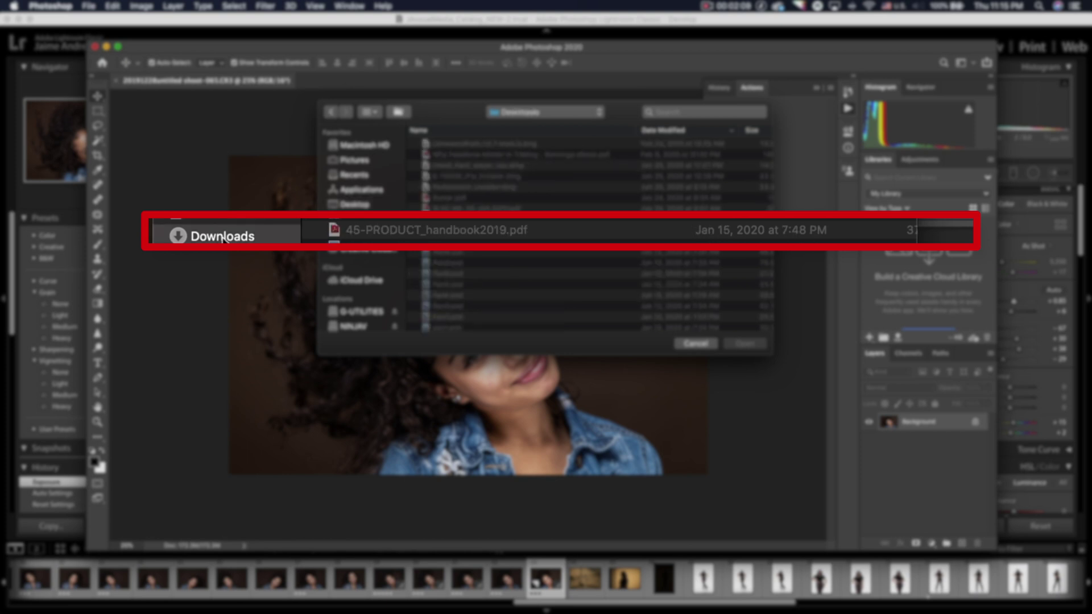
left_click(497, 231)
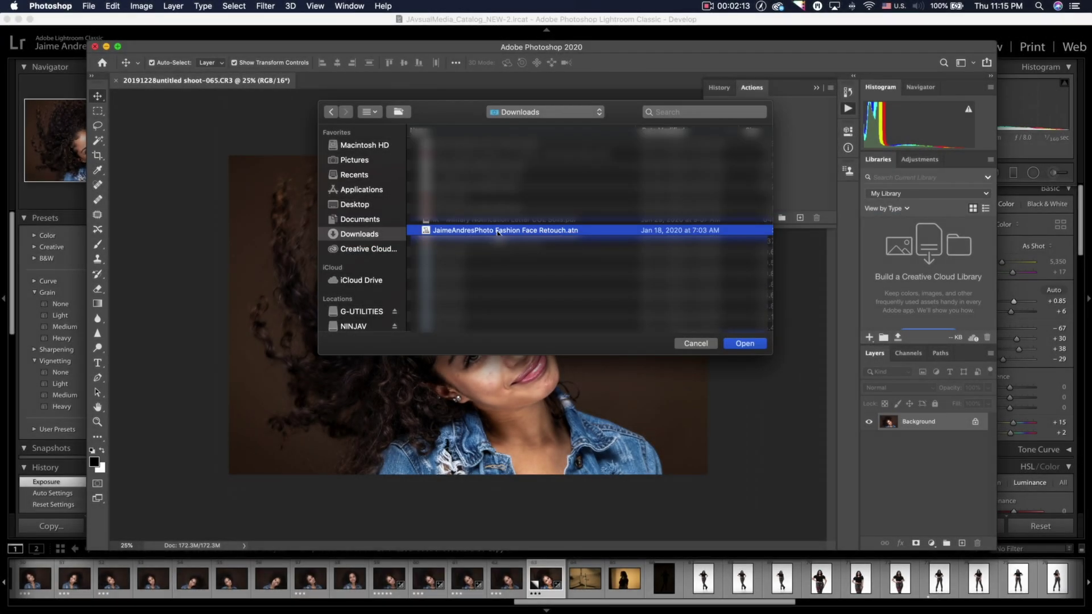
left_click(745, 344)
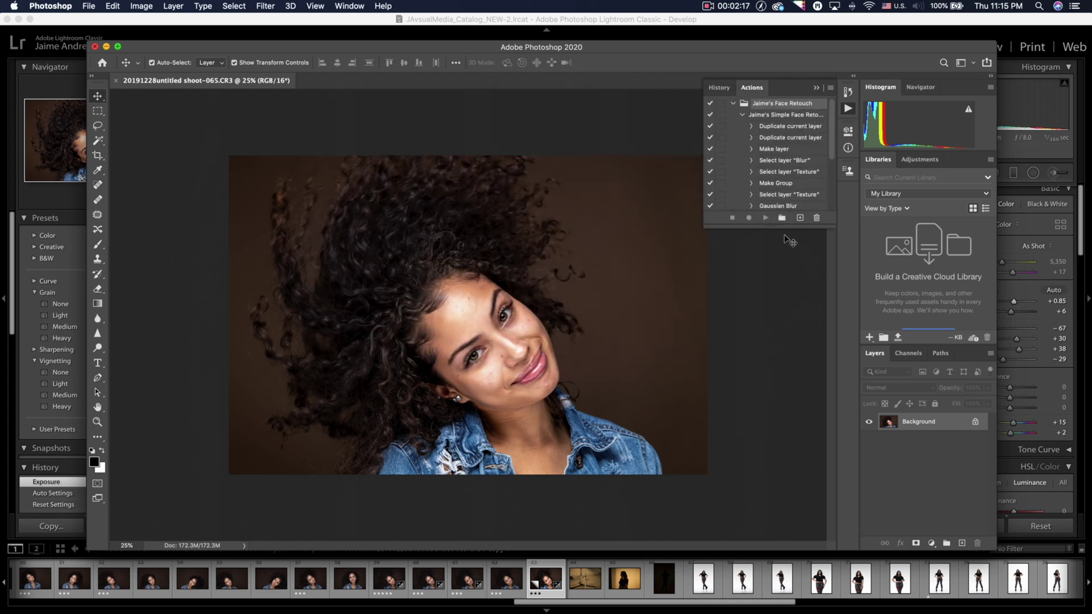
left_click_drag(771, 227, 781, 336)
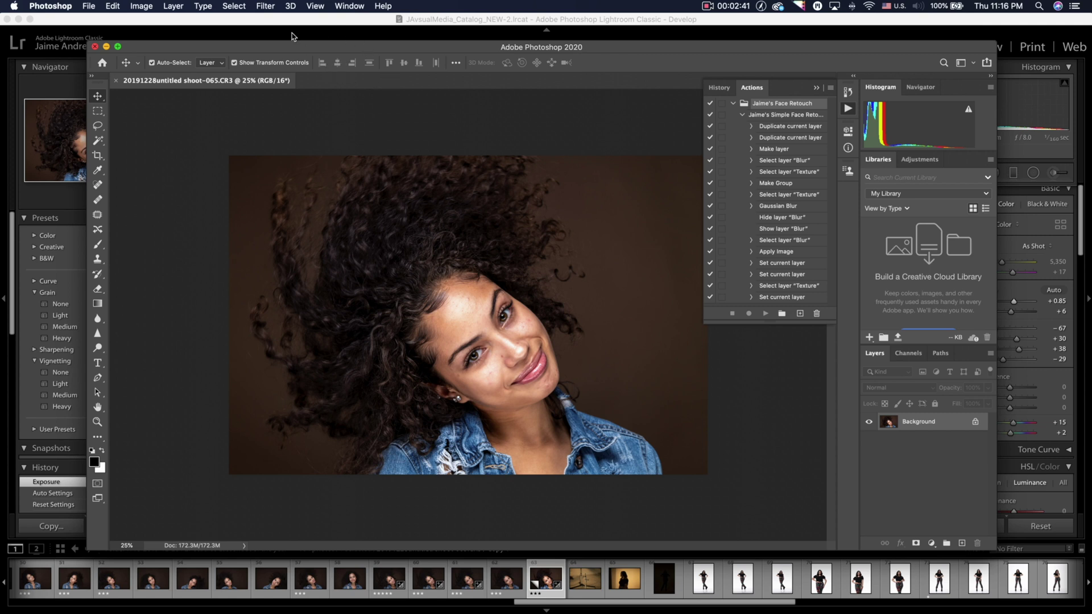
Slim the face with the Liquify filter, setting Face Width to -23 and Jawline to -17.
left_click(220, 16)
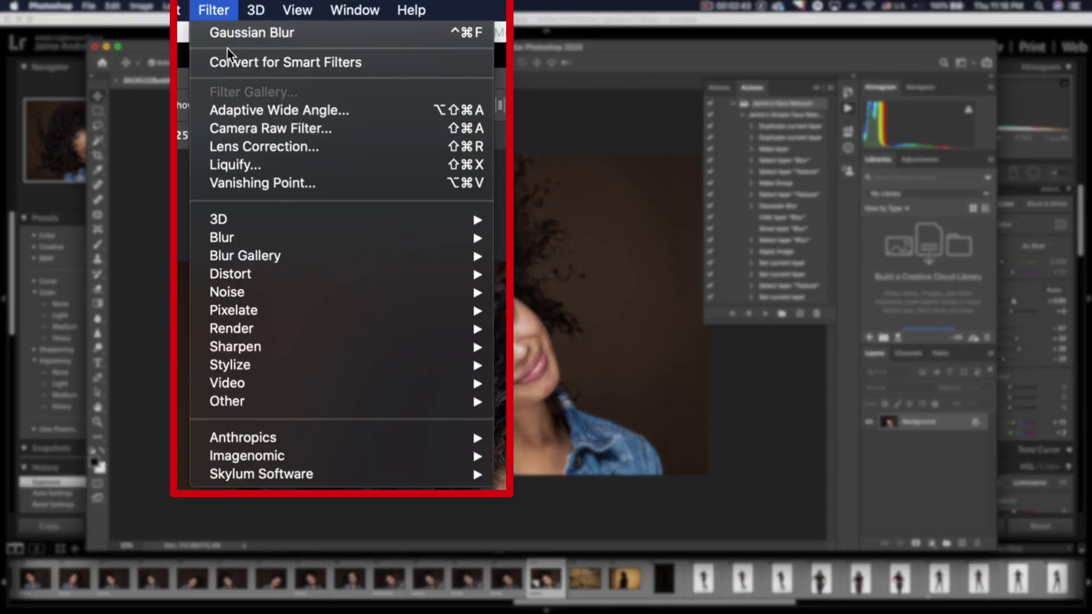
left_click(310, 166)
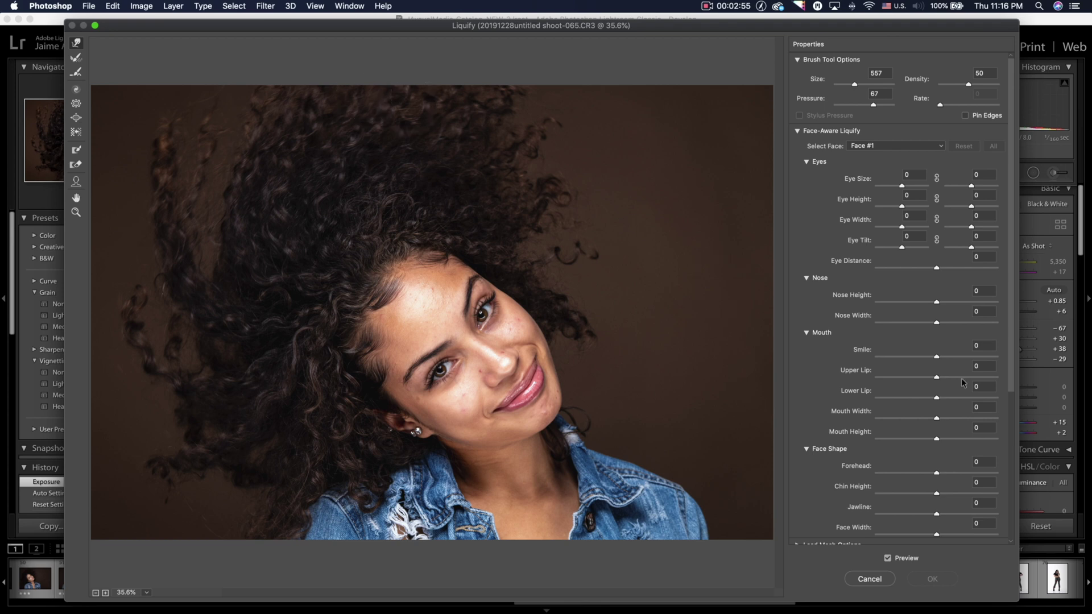
scroll(911, 381, "down", 4)
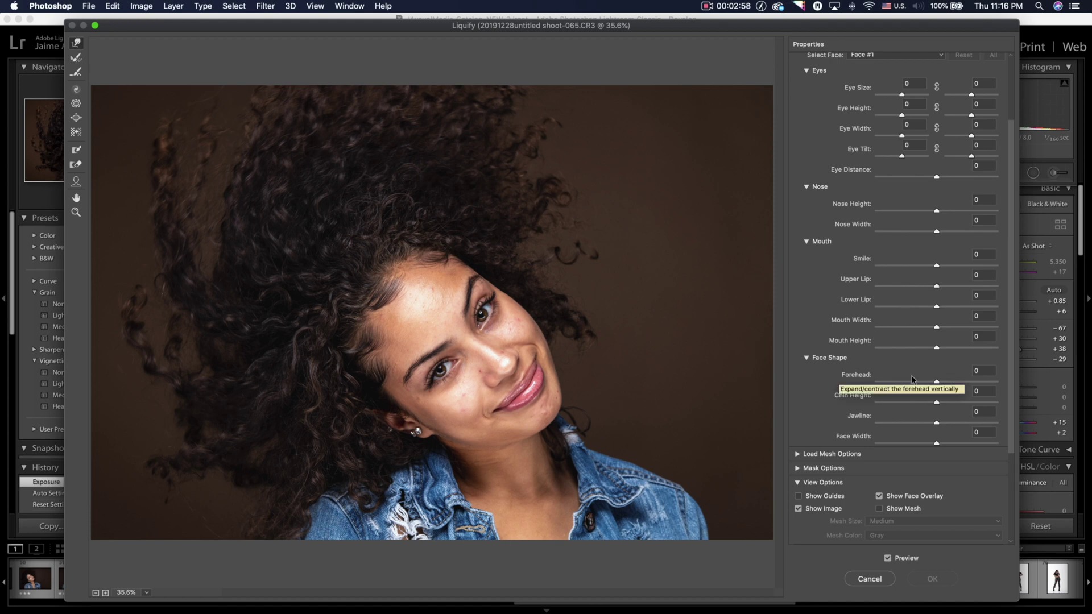
scroll(911, 381, "down", 5)
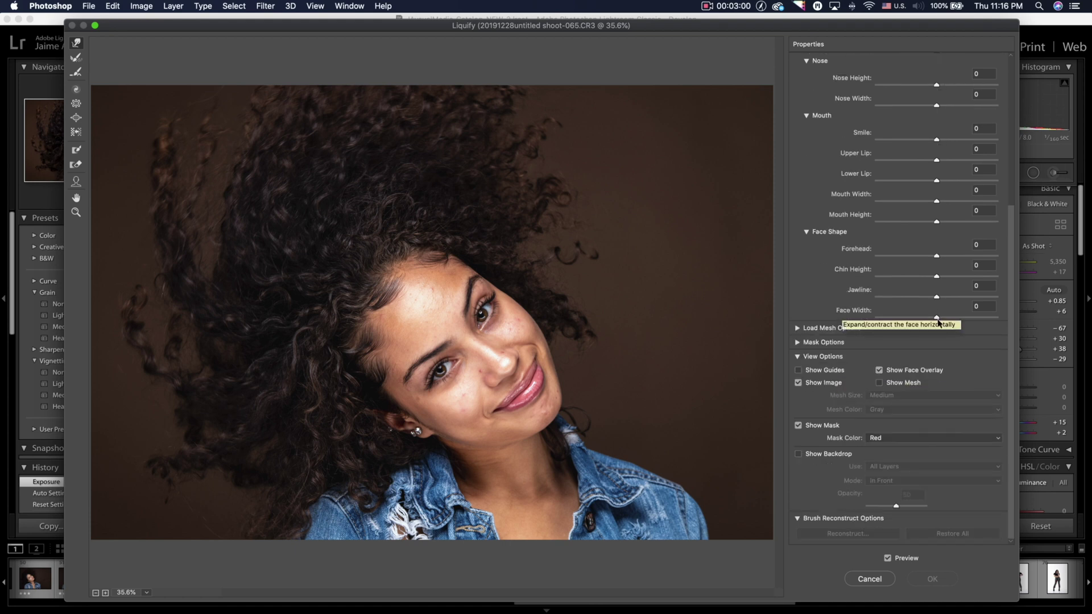
left_click_drag(961, 314, 936, 312)
left_click(960, 277)
left_click_drag(960, 277, 943, 278)
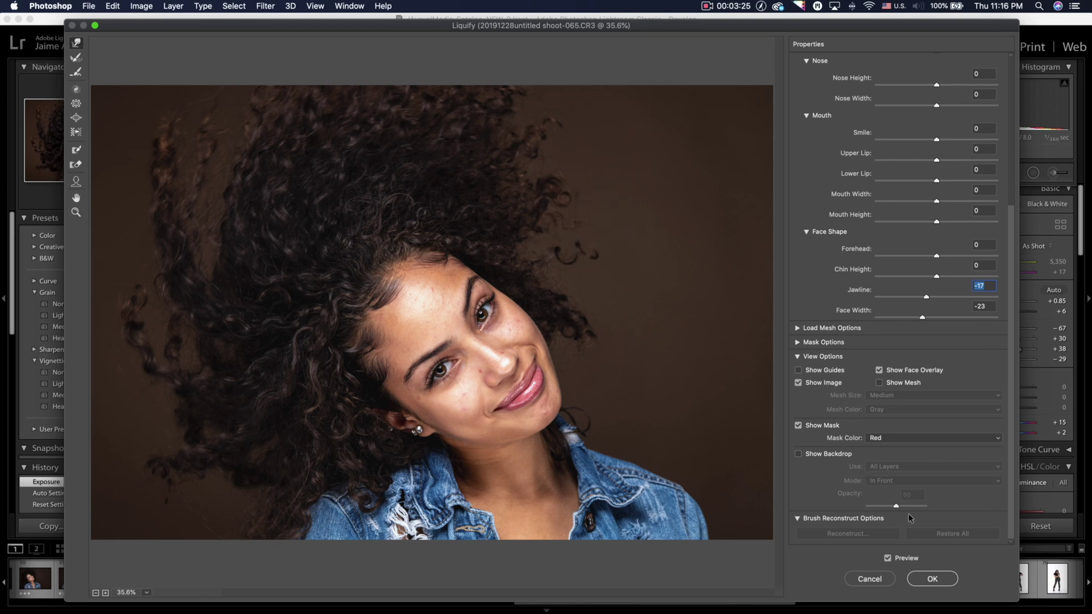
left_click(941, 583)
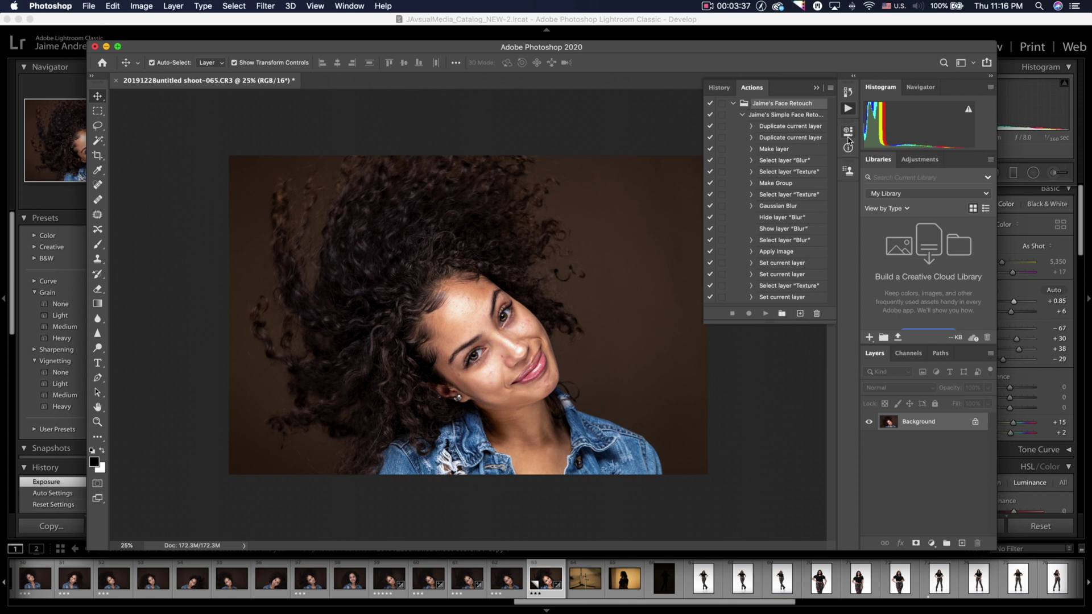
Run the Simple Face Retouch action from the Face Retouch set on the portrait.
left_click(849, 109)
left_click(852, 110)
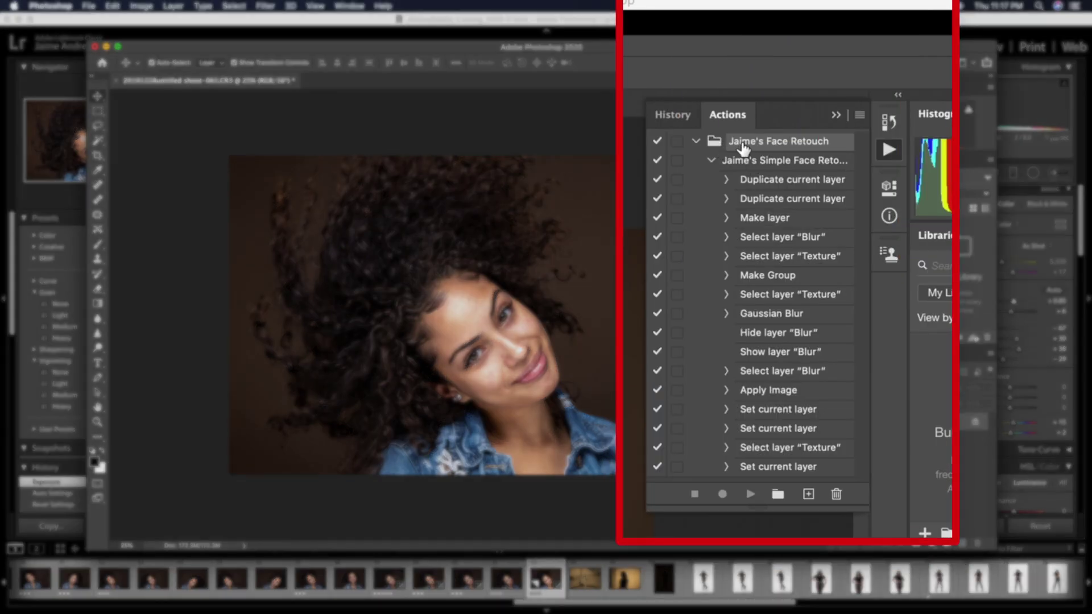
left_click(775, 164)
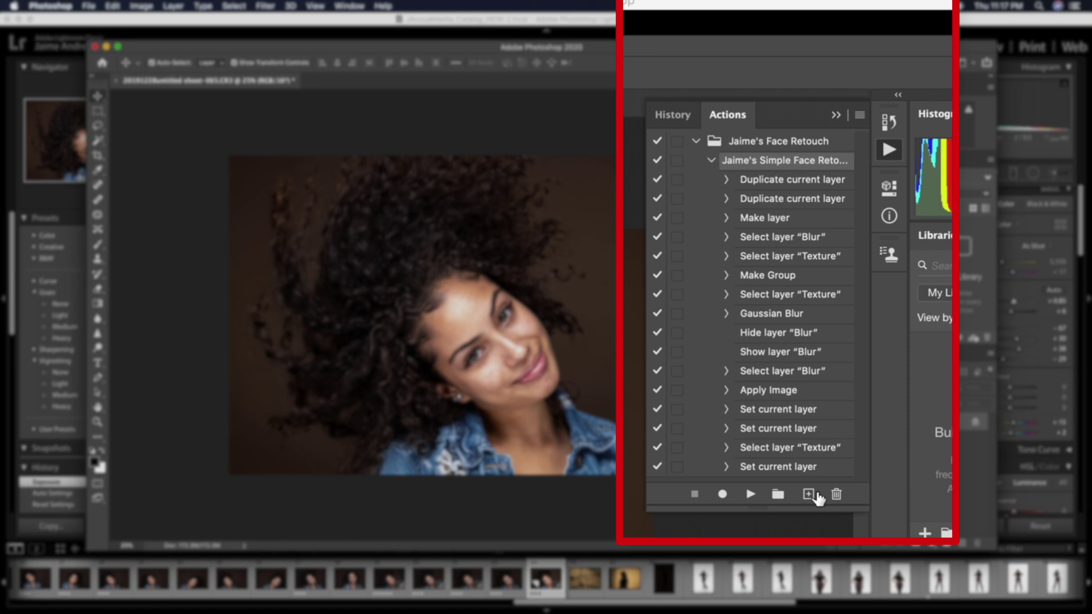
left_click(751, 494)
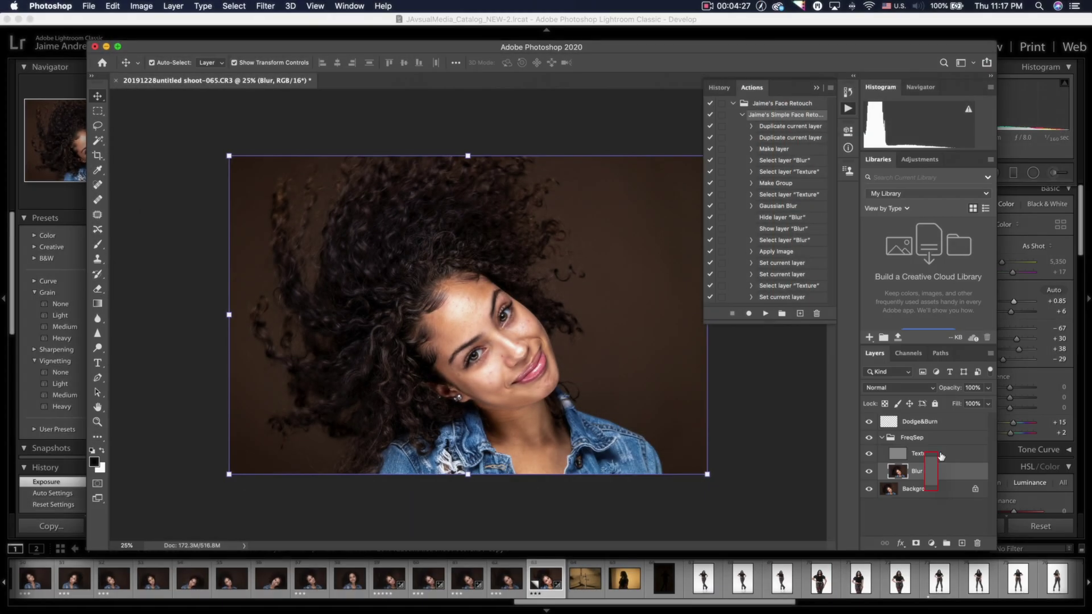
On the Blur layer, outline the cheek and the side of the nose below the eye nearer the earring with a 22 px feathered Lasso selection.
left_click(944, 444)
left_click(935, 425)
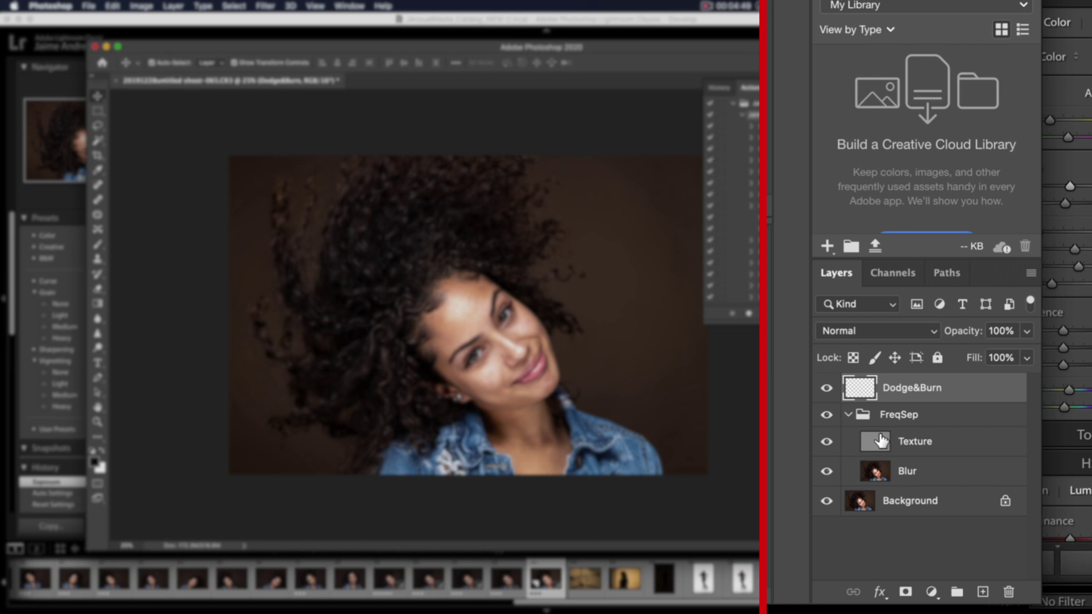
left_click(927, 471)
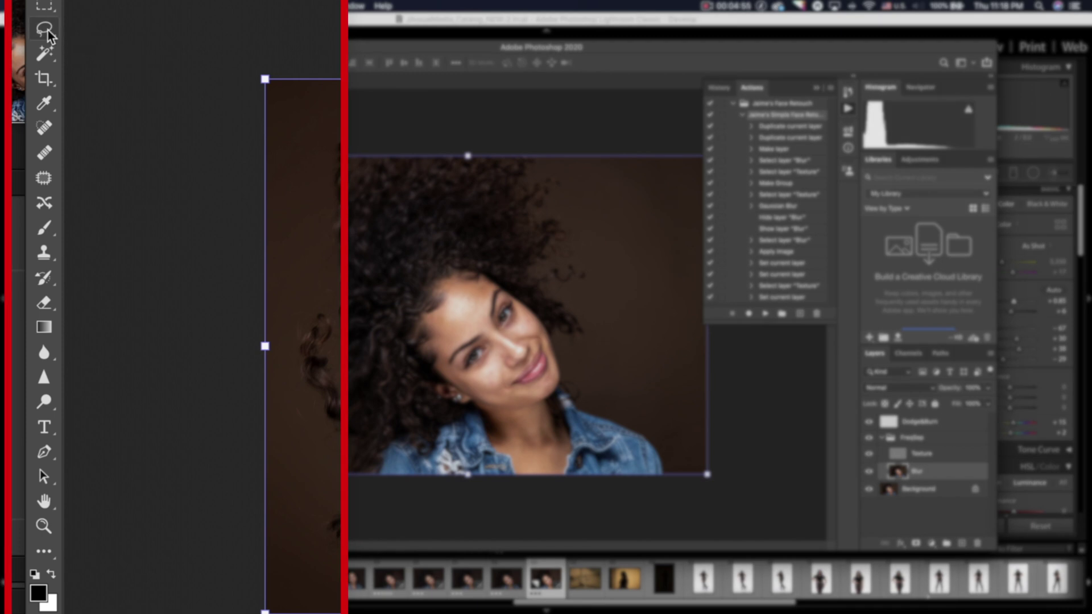
left_click(45, 30)
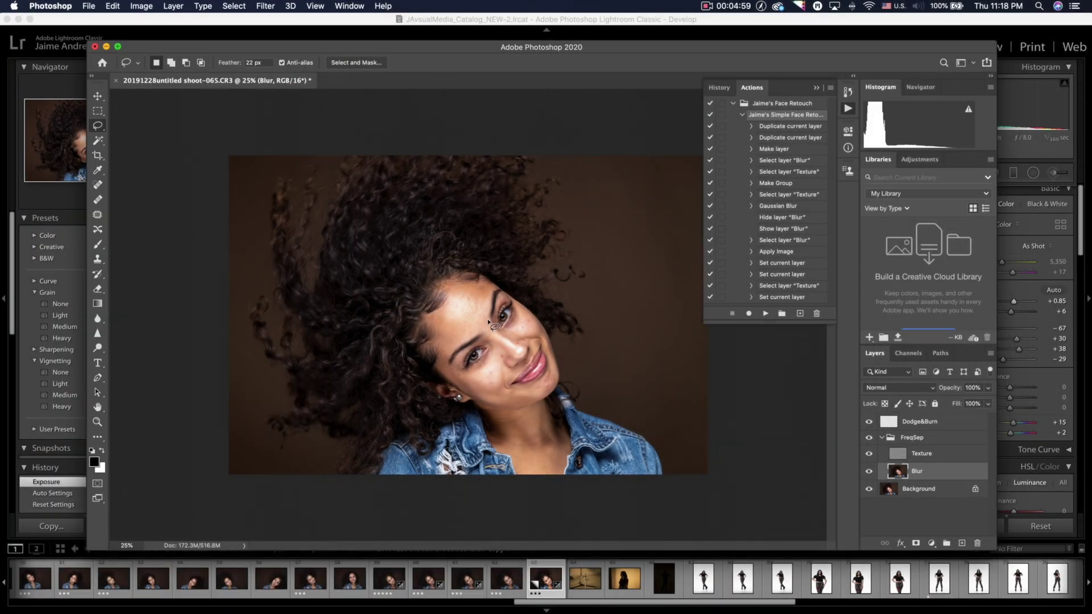
scroll(490, 322, "up", 10)
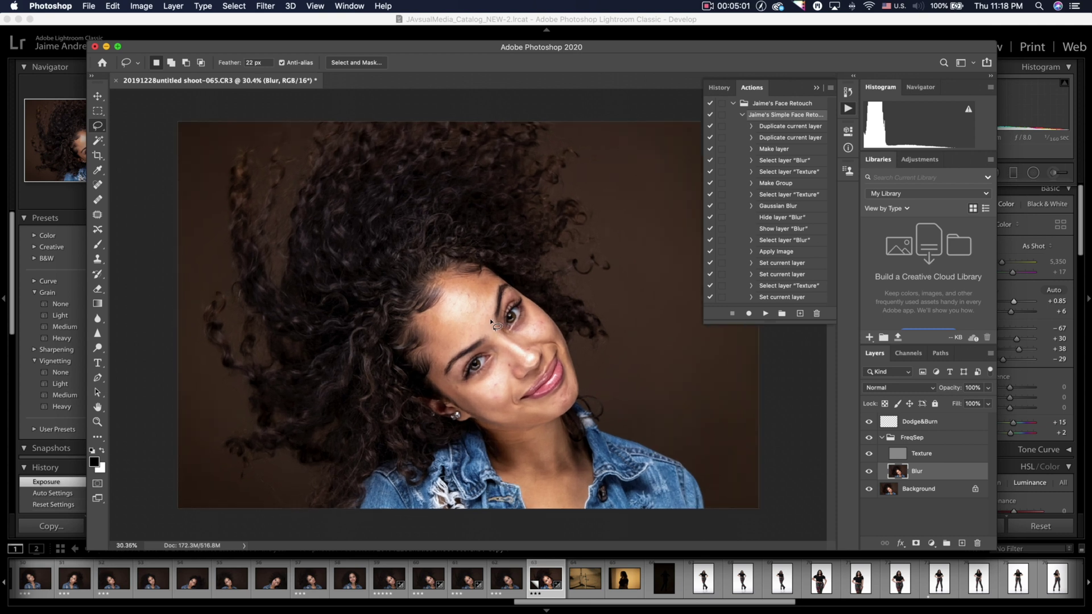
scroll(491, 322, "down", 5)
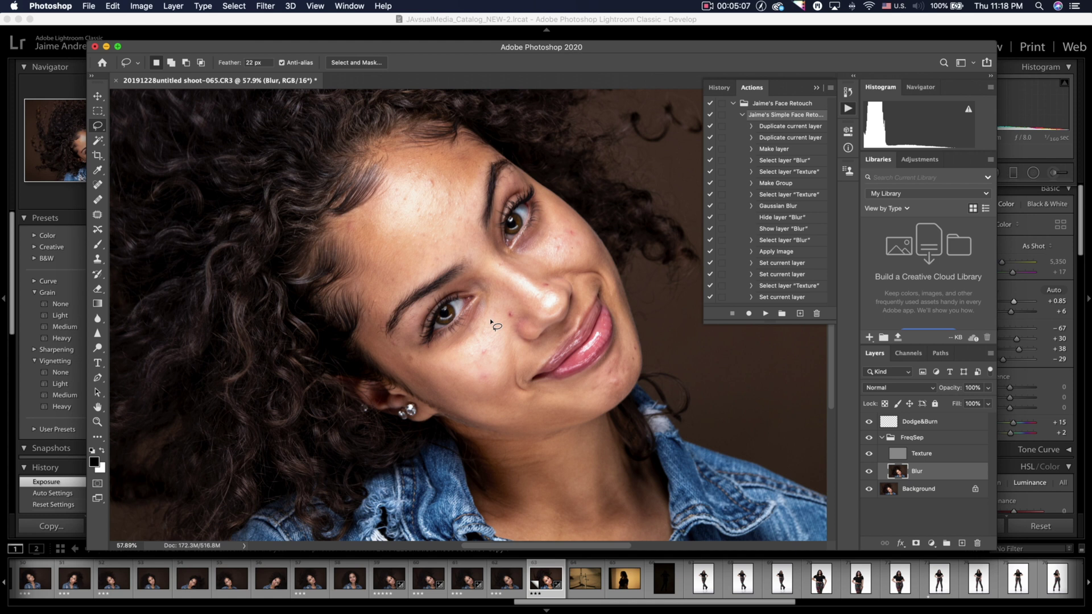
scroll(490, 321, "up", 2)
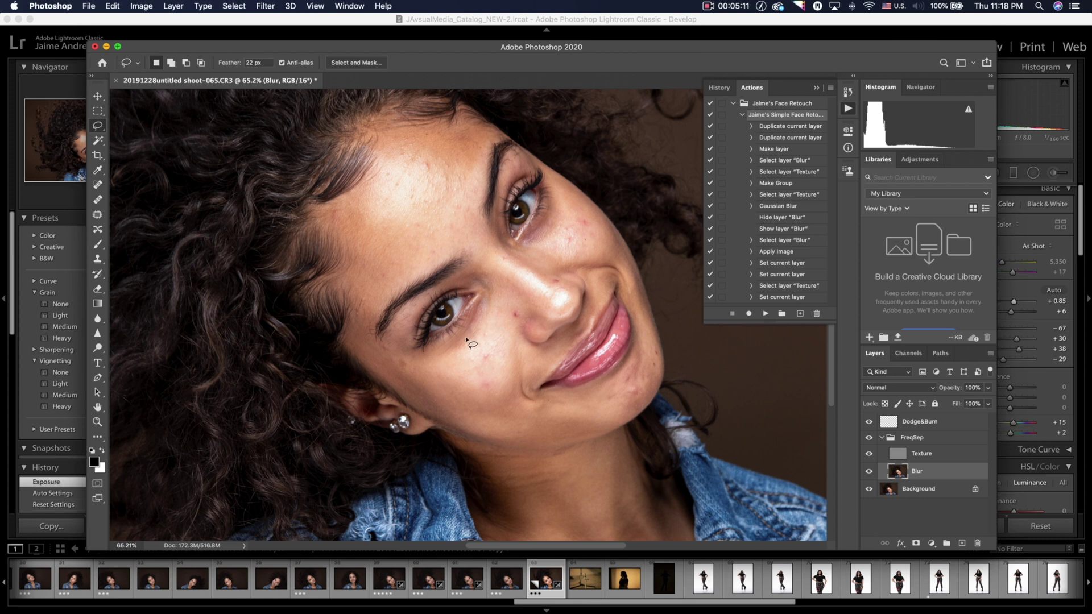
mouse_move(470, 326)
left_mouse_down()
mouse_move(496, 283)
mouse_move(528, 284)
mouse_move(538, 309)
mouse_move(514, 347)
mouse_move(520, 371)
left_mouse_up()
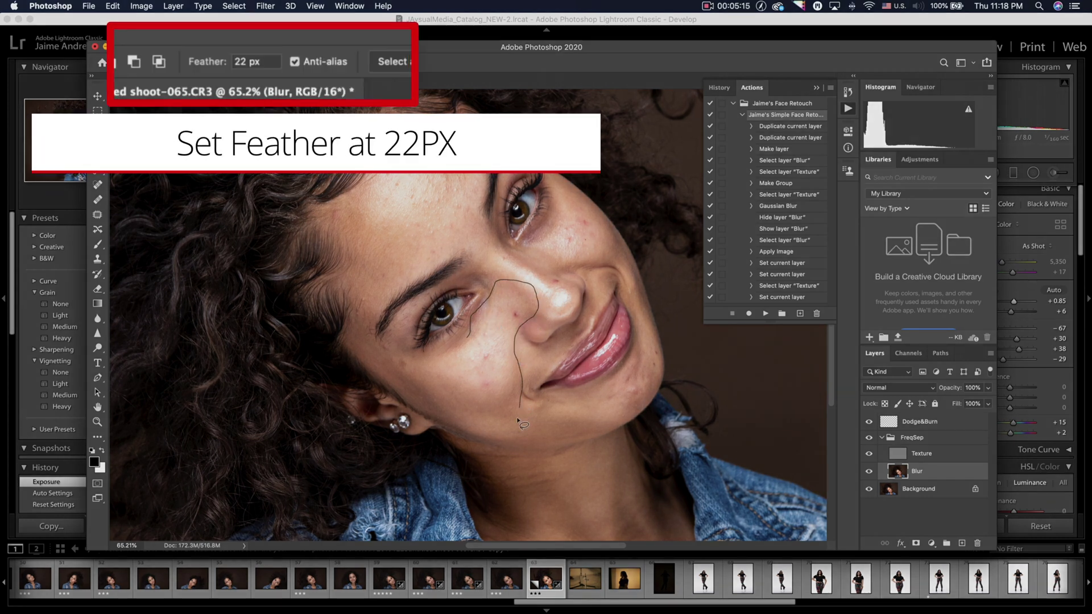
mouse_move(478, 427)
left_mouse_down()
mouse_move(415, 403)
mouse_move(396, 356)
mouse_move(471, 337)
left_mouse_up()
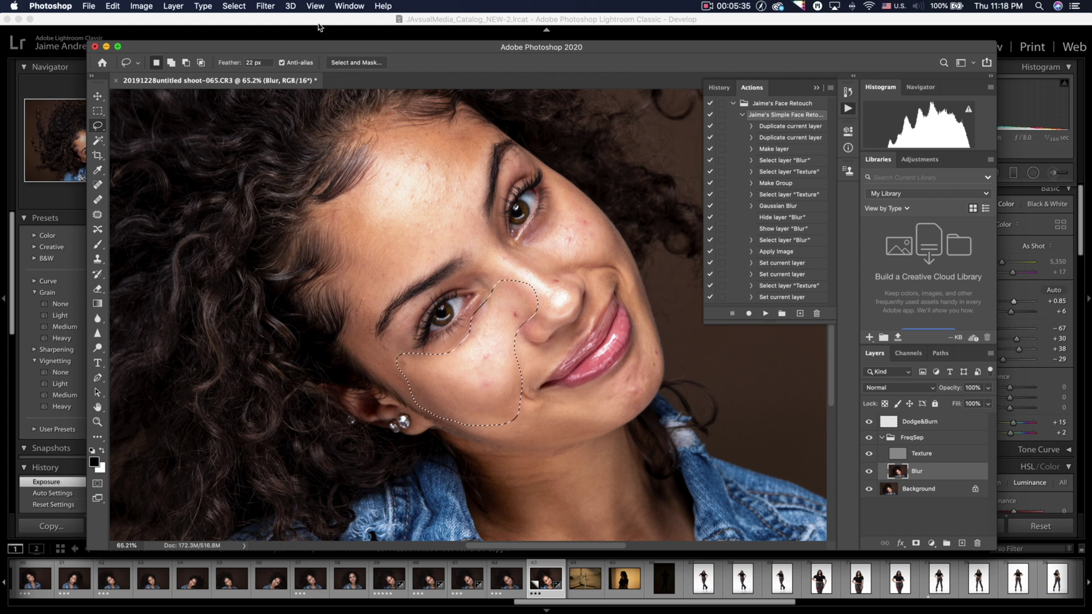
Smooth the selected cheek area with a Gaussian Blur at a radius of 20.4 pixels.
left_click(265, 6)
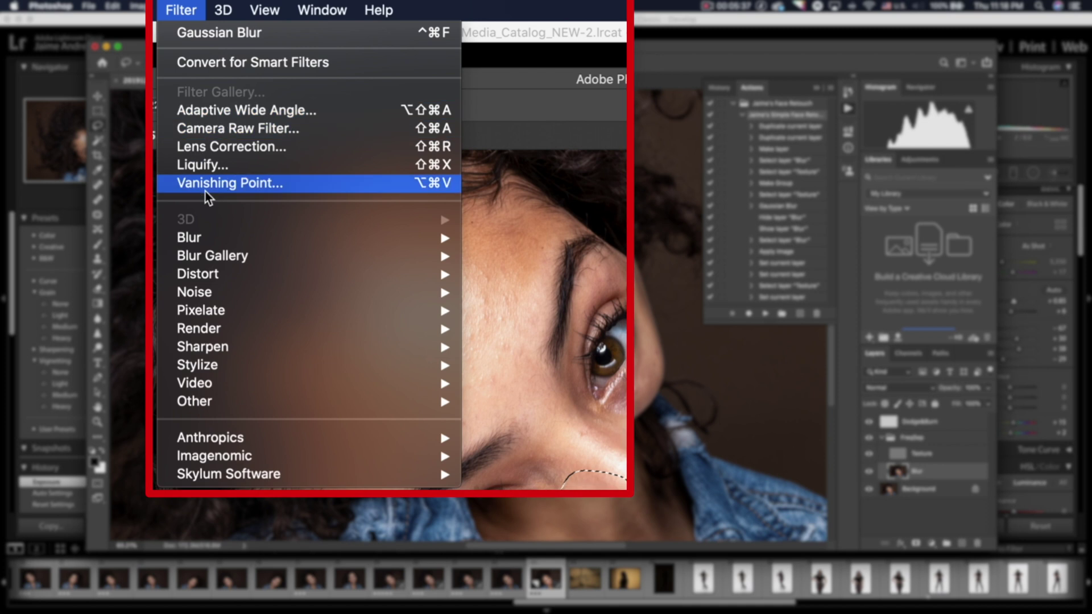
mouse_move(317, 240)
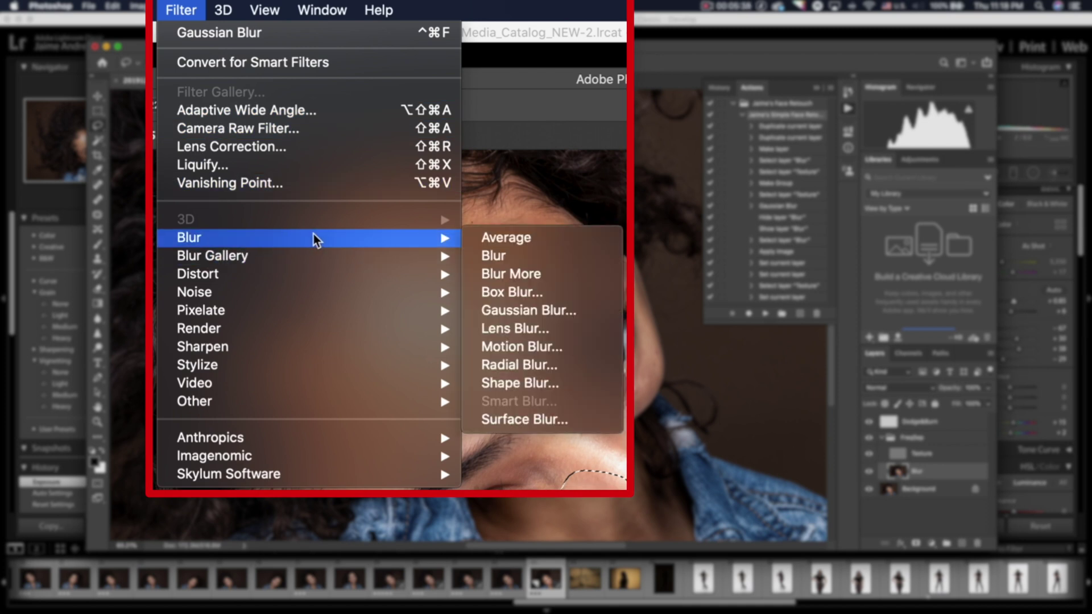
left_click(545, 311)
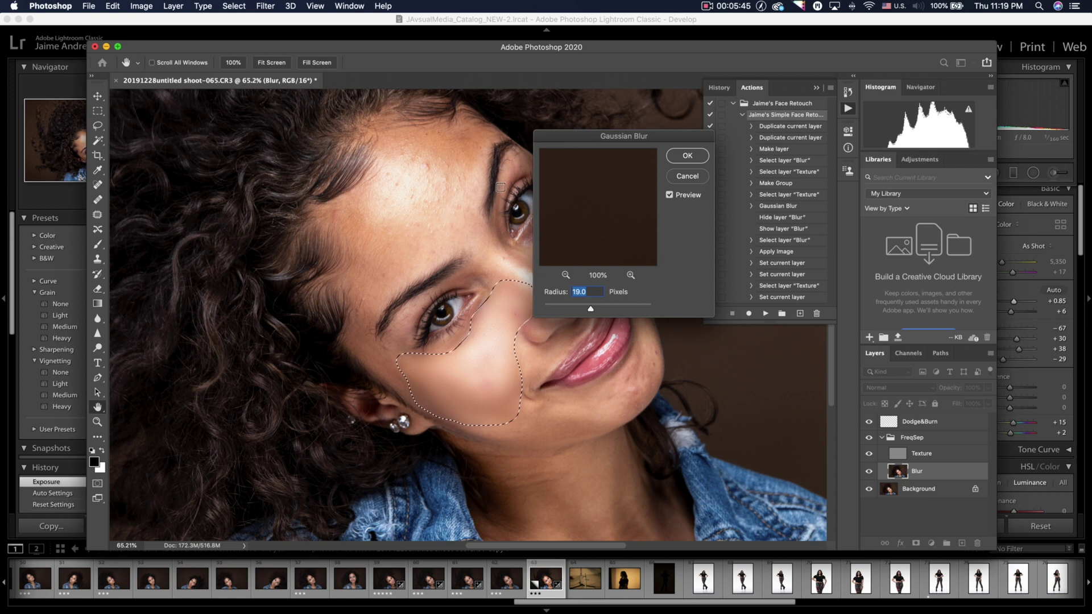
left_click_drag(592, 312, 591, 312)
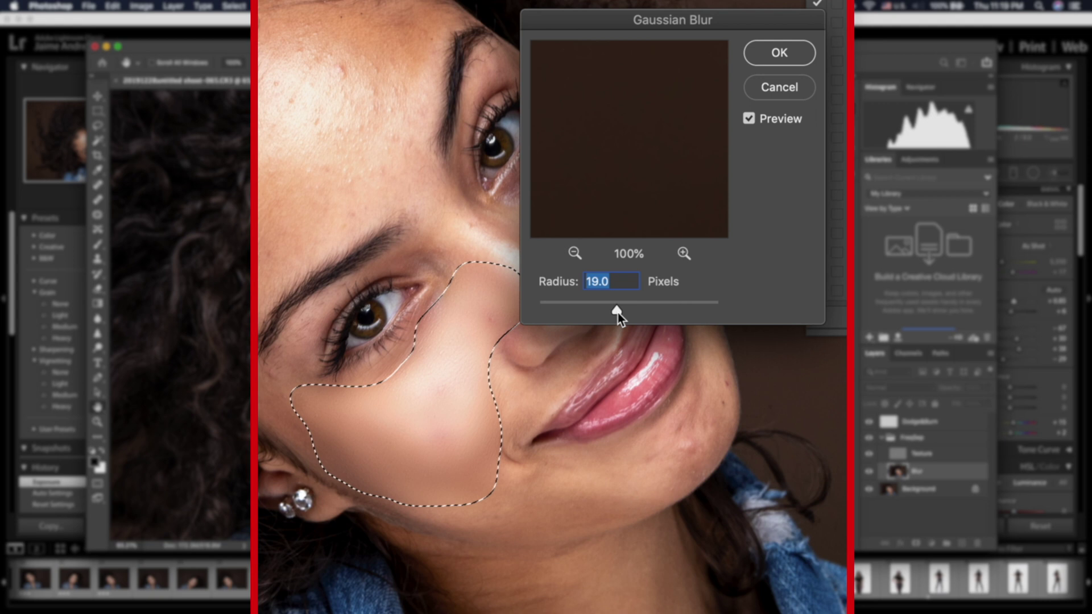
left_click_drag(618, 314, 618, 314)
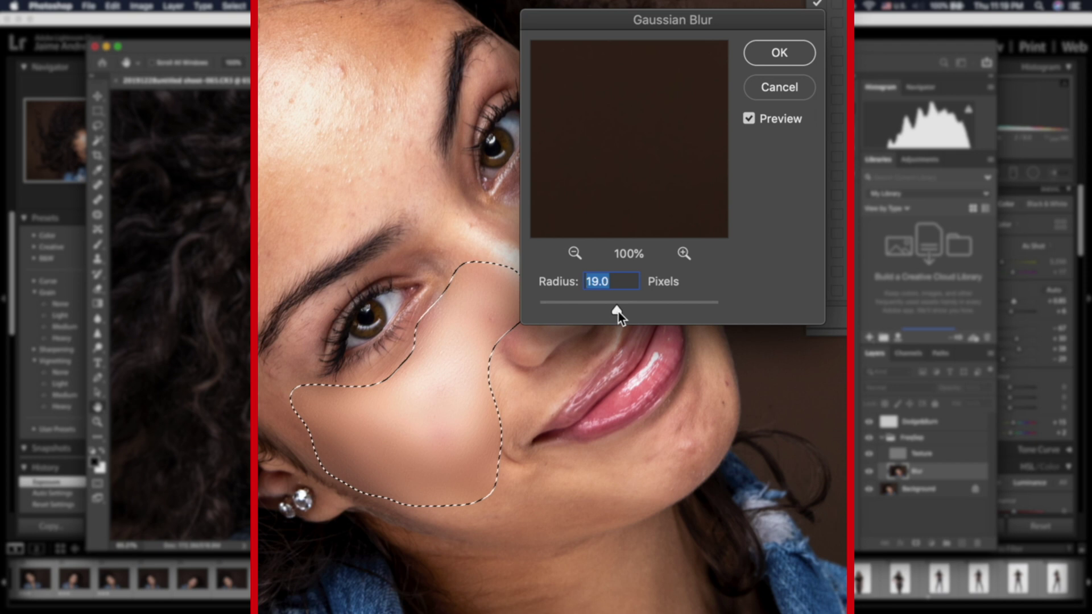
left_click_drag(611, 312, 605, 312)
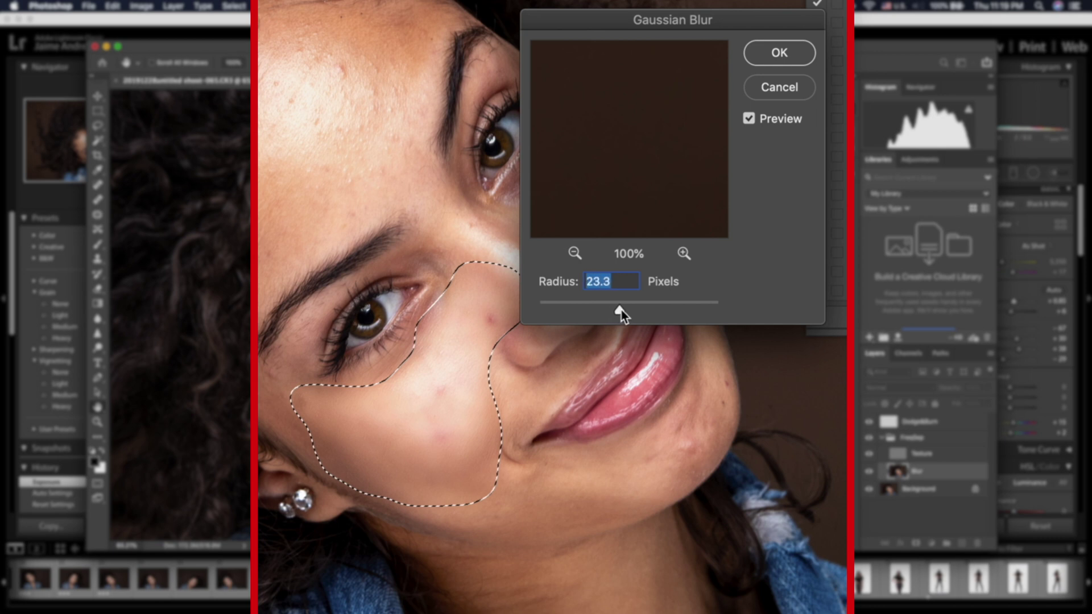
left_click_drag(624, 310, 763, 314)
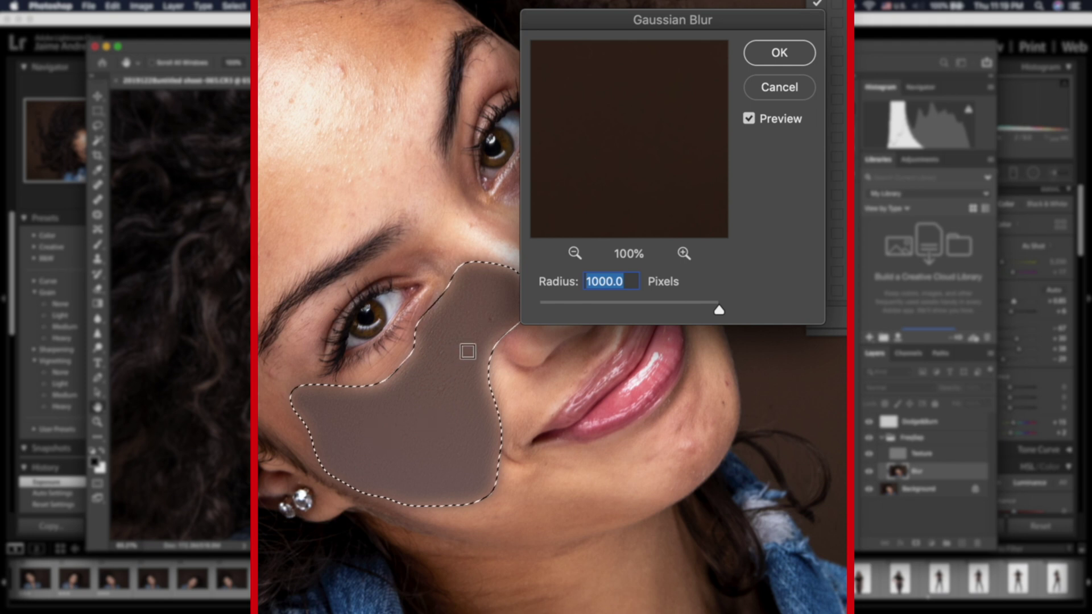
left_click_drag(720, 310, 615, 315)
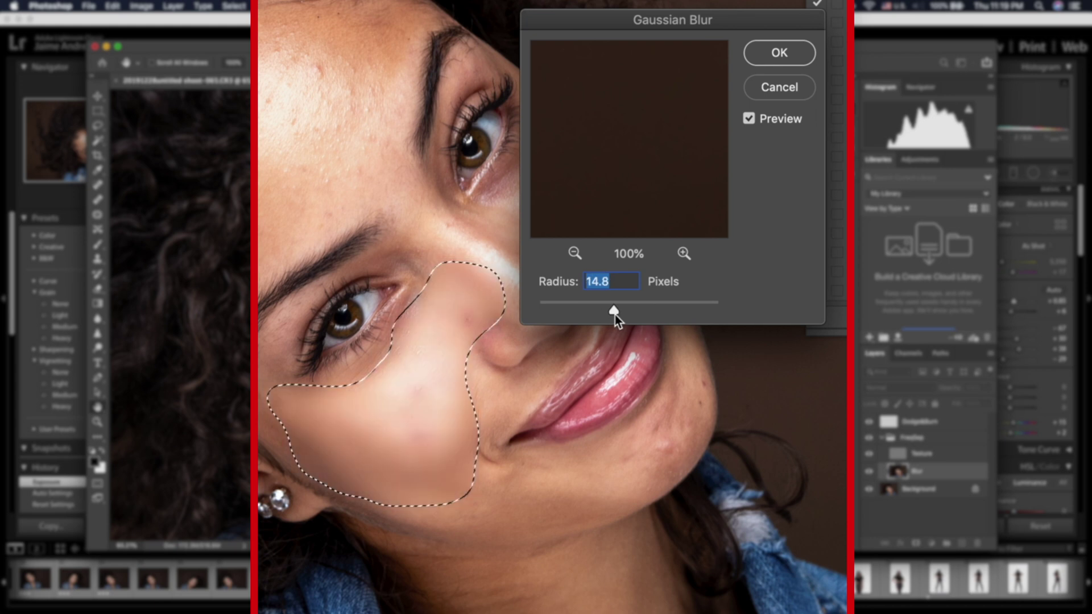
left_click_drag(616, 315, 619, 314)
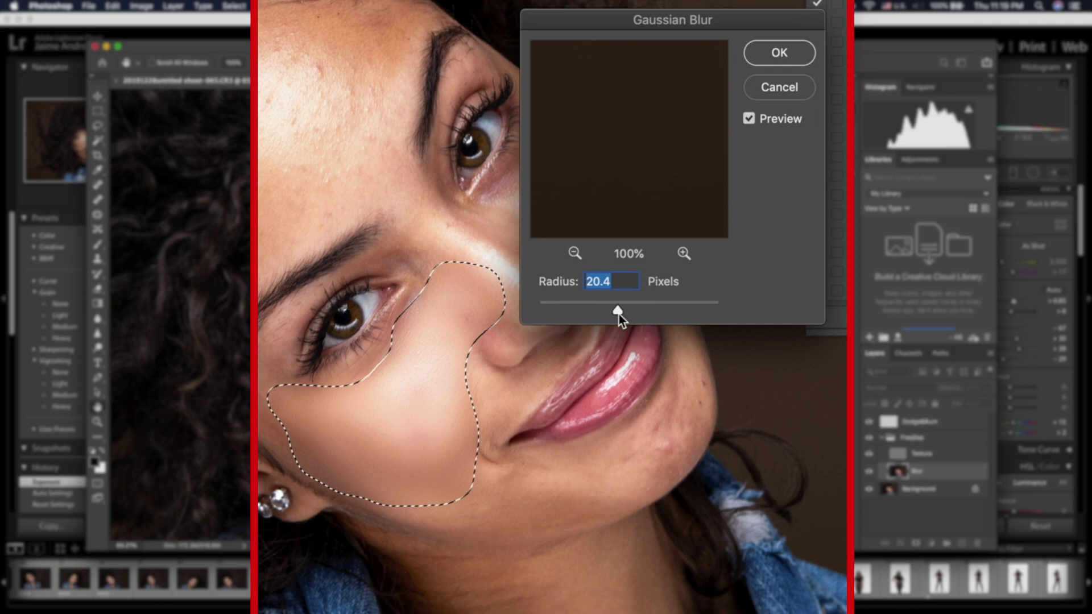
scroll(619, 314, "left", 1)
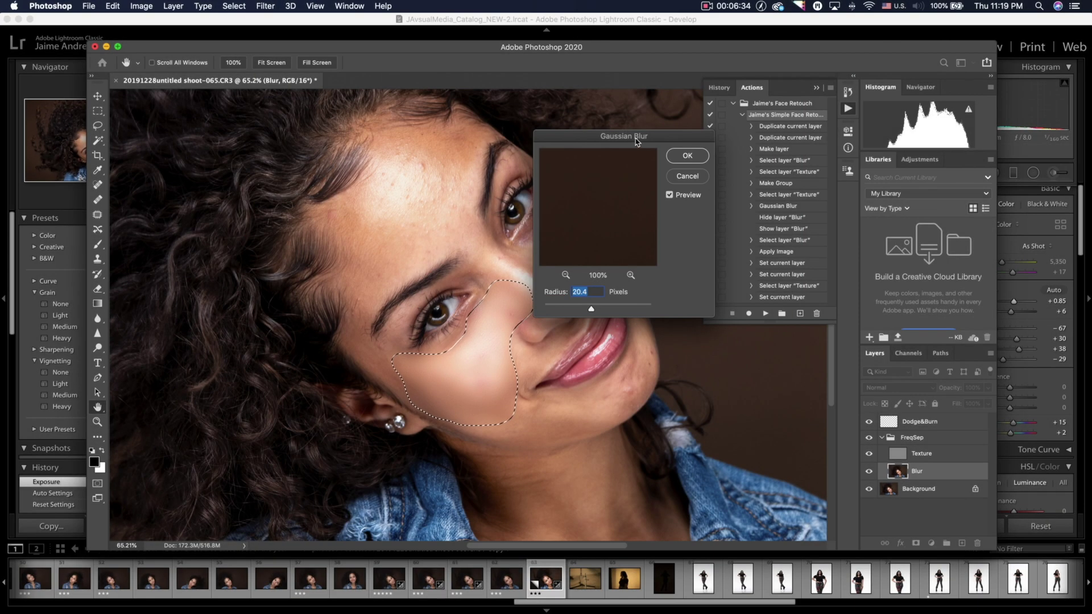
left_click_drag(642, 128, 743, 120)
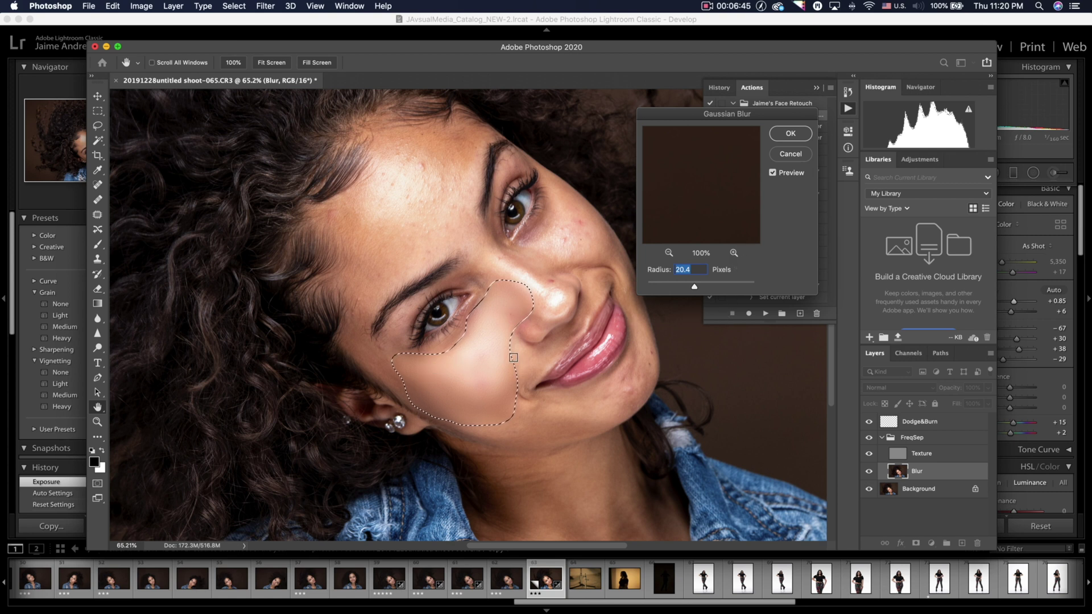
left_click(792, 134)
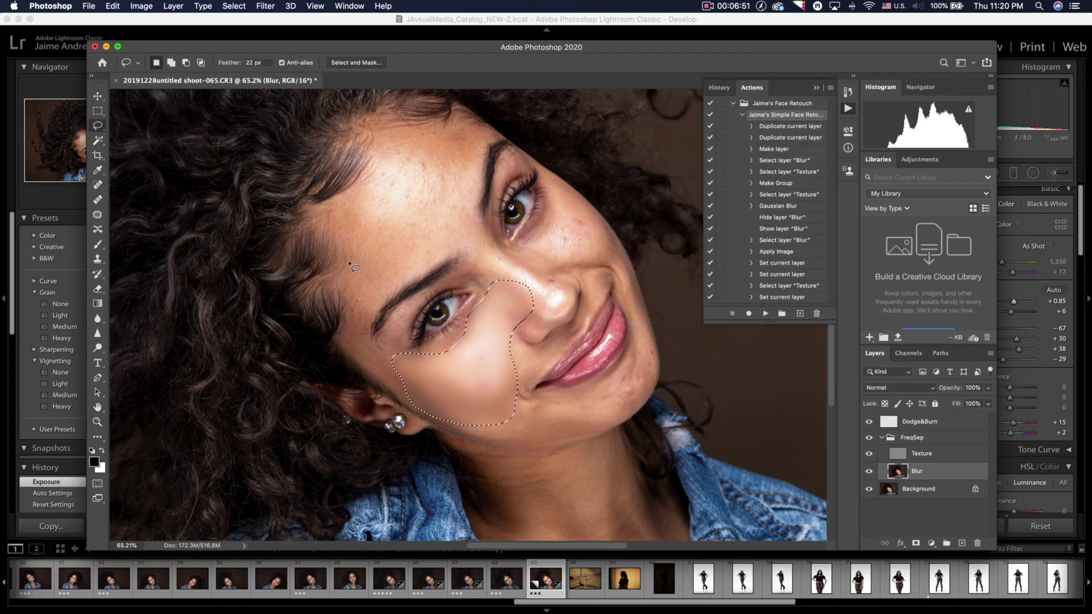
Lasso the forehead between the hairline and the eyebrows, and reapply the last Gaussian Blur.
mouse_move(348, 215)
left_mouse_down()
mouse_move(374, 153)
mouse_move(463, 127)
mouse_move(486, 132)
mouse_move(475, 229)
mouse_move(450, 250)
mouse_move(379, 280)
mouse_move(352, 260)
mouse_move(349, 218)
left_mouse_up()
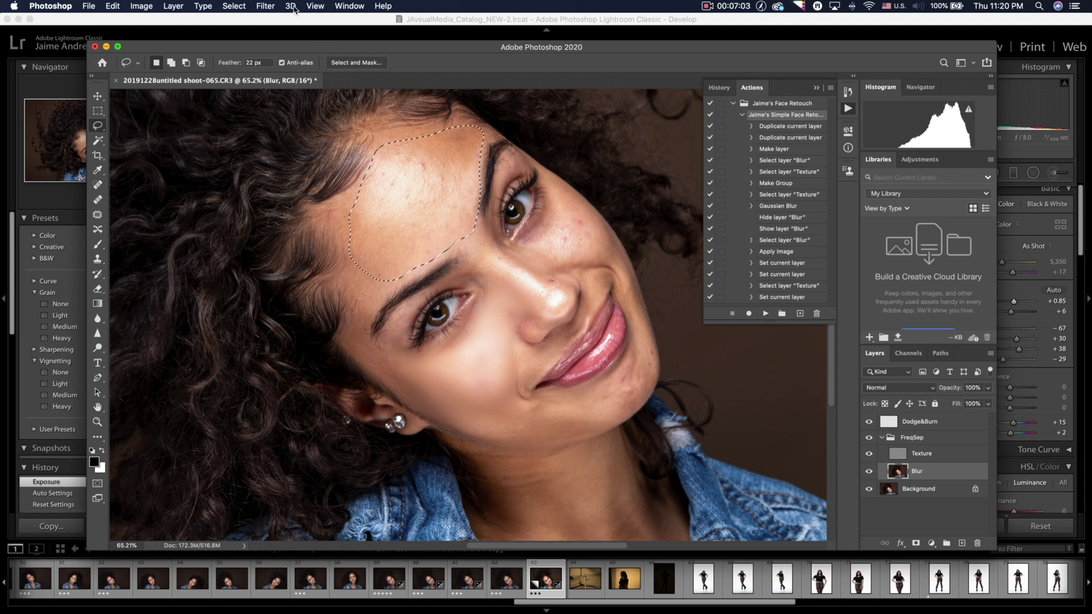
left_click(263, 7)
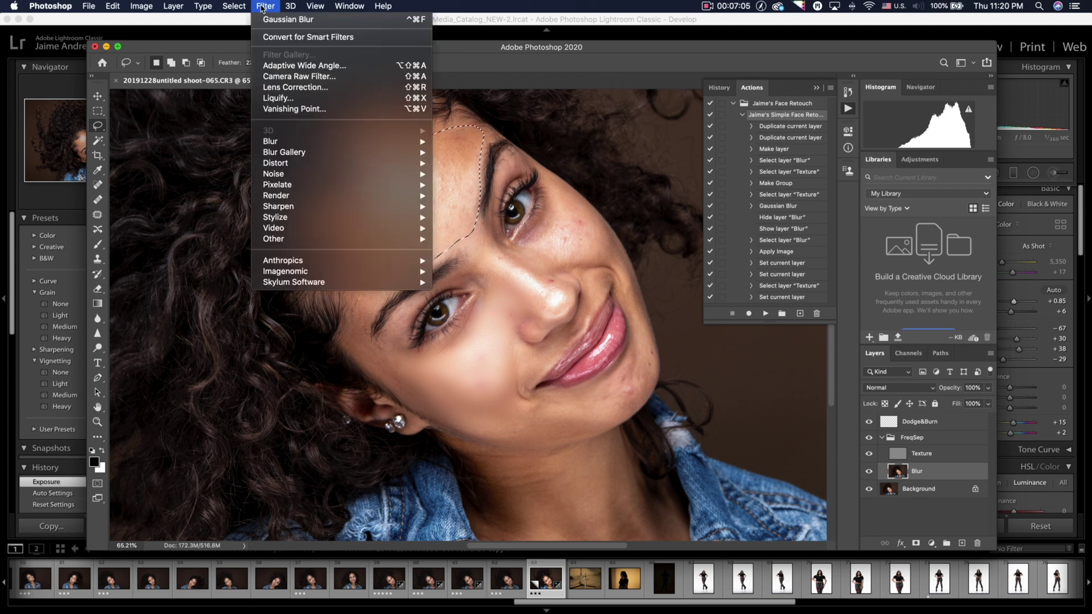
left_click(271, 20)
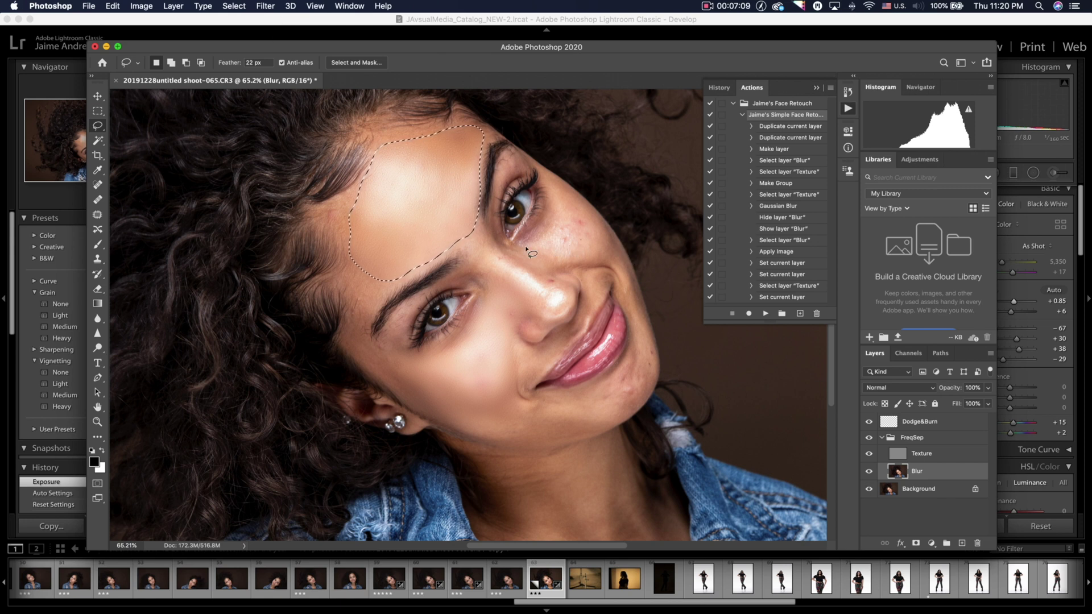
Lasso the opposite cheek beneath the eye and beside the nose, and reapply the last Gaussian Blur to smooth it.
mouse_move(519, 248)
left_mouse_down()
mouse_move(547, 205)
mouse_move(580, 206)
left_mouse_up()
mouse_move(582, 262)
left_mouse_down()
mouse_move(523, 260)
mouse_move(513, 290)
mouse_move(554, 309)
mouse_move(574, 291)
mouse_move(484, 260)
left_mouse_up()
left_click(265, 7)
left_click(289, 19)
left_click(265, 7)
left_click(289, 19)
Smooth the chin and the jawline by lassoing each area and reapplying the last Gaussian Blur.
mouse_move(592, 391)
left_mouse_down()
mouse_move(629, 344)
mouse_move(656, 346)
mouse_move(655, 385)
mouse_move(617, 418)
mouse_move(580, 416)
mouse_move(586, 388)
left_mouse_up()
left_click(265, 6)
left_click(289, 19)
mouse_move(494, 430)
left_mouse_down()
mouse_move(565, 409)
mouse_move(584, 443)
mouse_move(514, 447)
mouse_move(498, 430)
left_mouse_up()
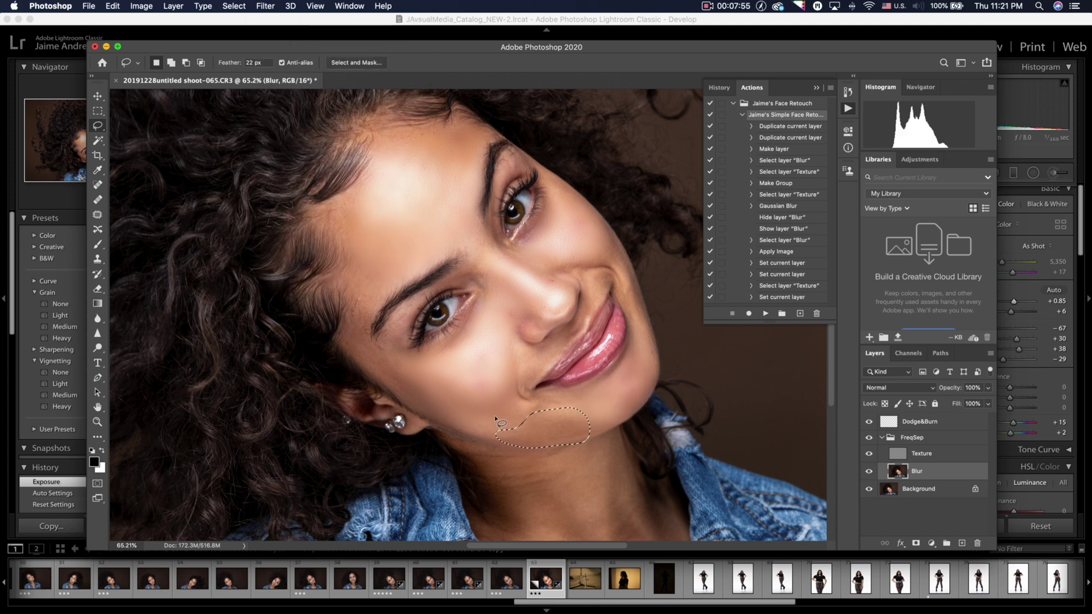
left_click(265, 6)
left_click(289, 19)
Lasso the skin above the upper lip, reapply the last Gaussian Blur, and clear the selection.
mouse_move(501, 357)
left_mouse_down()
mouse_move(547, 347)
mouse_move(603, 284)
mouse_move(560, 359)
mouse_move(503, 352)
left_mouse_up()
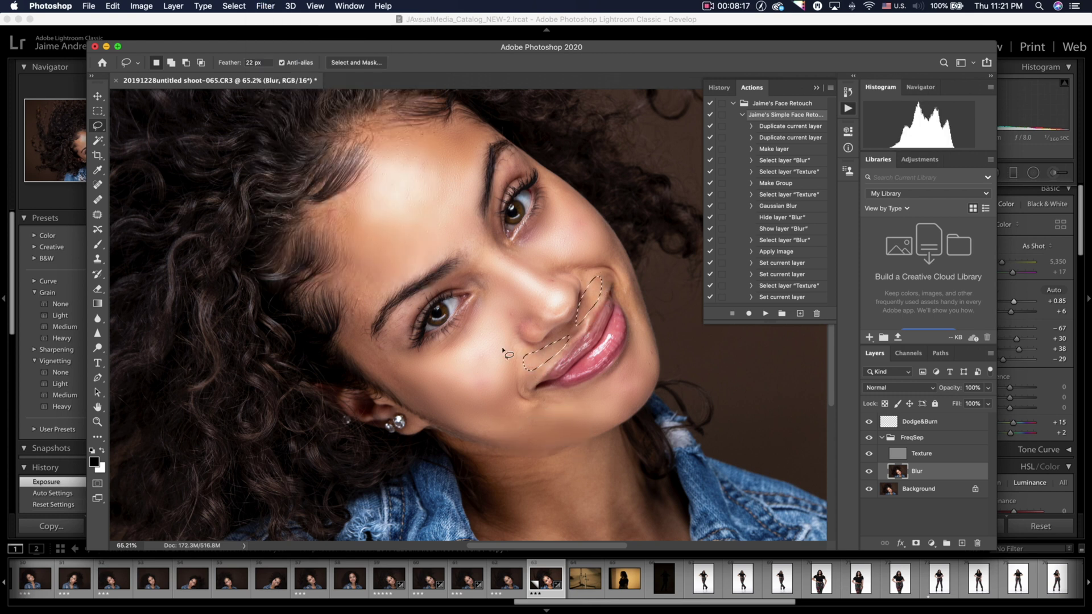
left_click(265, 7)
left_click(289, 19)
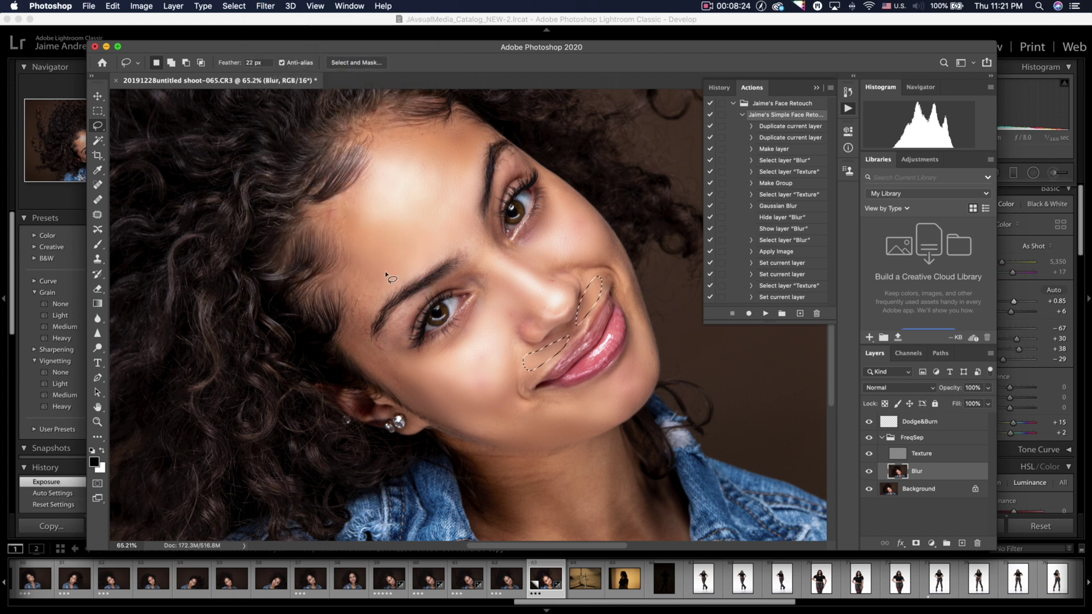
key("ctrl+d")
On the Texture layer, use the Clone Stamp tool to sample clean forehead skin and cover the uneven texture beside it.
left_click(944, 455)
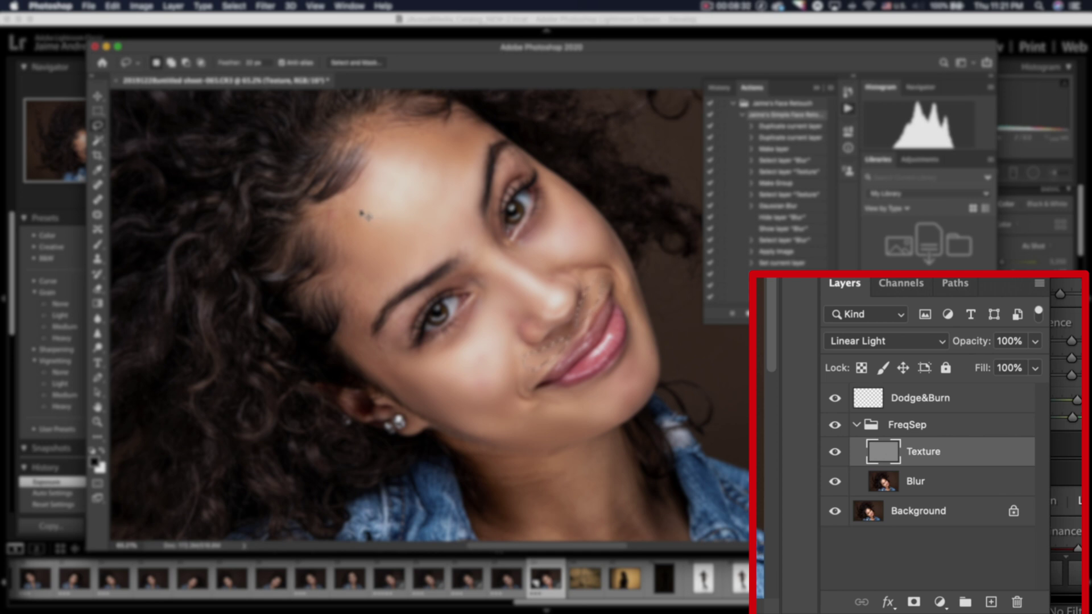
key("super+d")
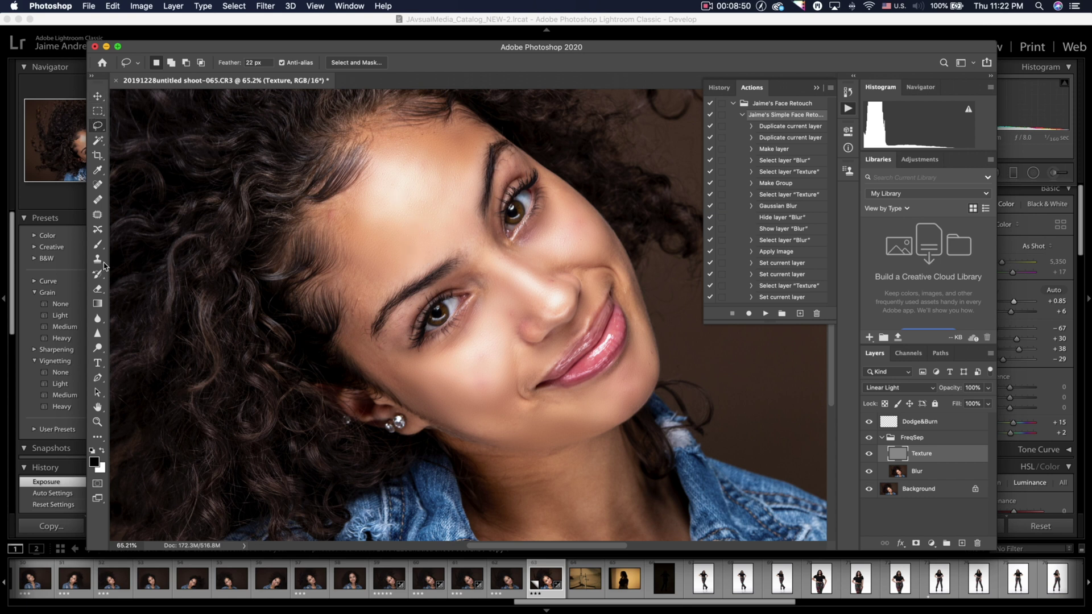
left_click(45, 229)
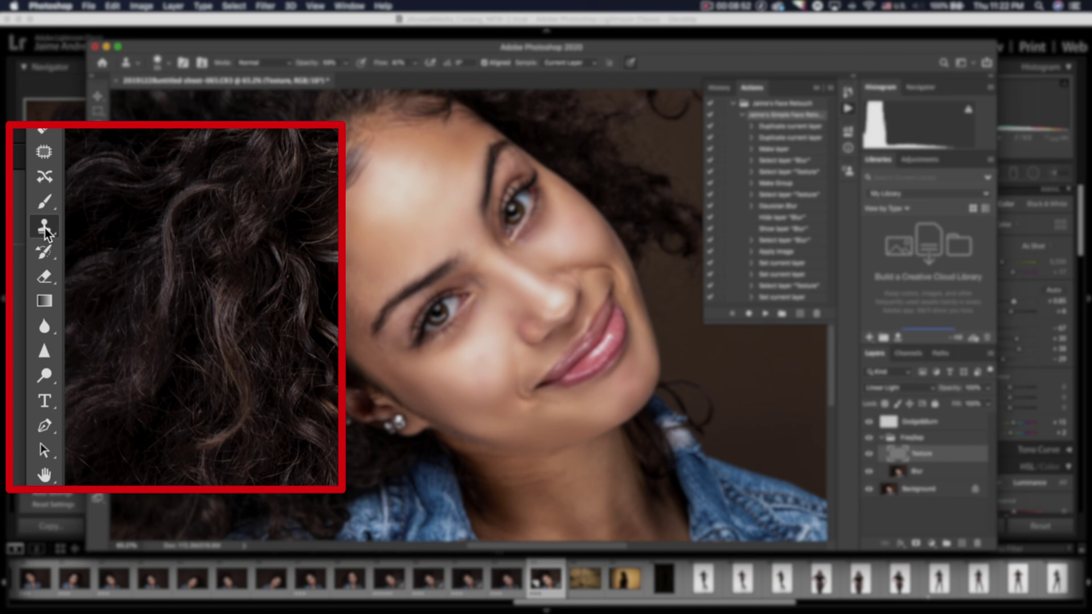
scroll(470, 315, "down", 2)
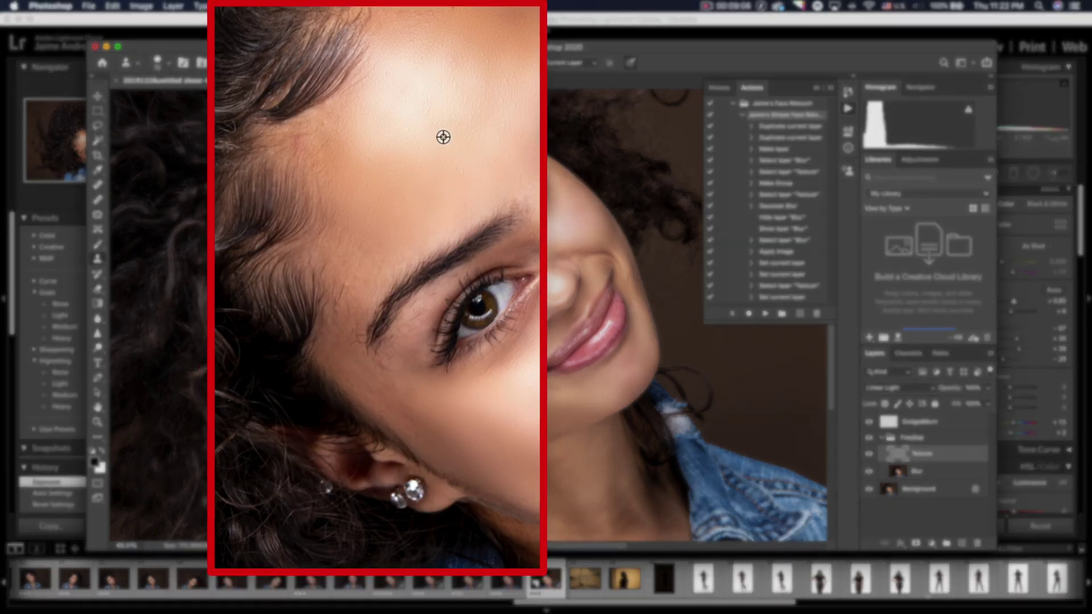
left_click(409, 136, "alt")
left_click_drag(415, 129, 408, 152)
Clone clean skin texture over the blemishes at the temple and beside the outer end of the eyebrow.
scroll(351, 293, "up", 3)
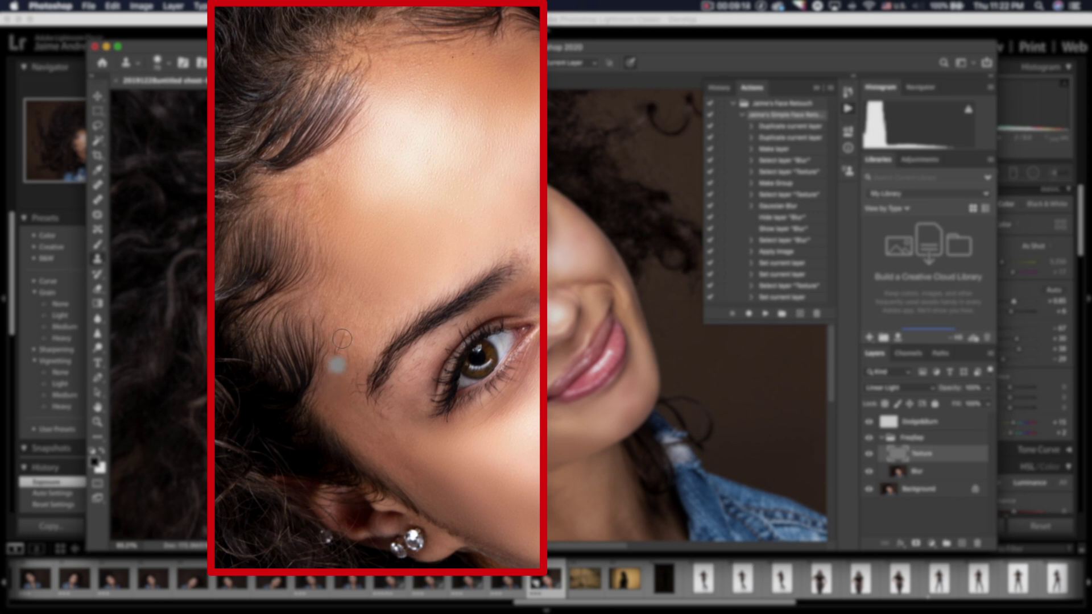
left_click(346, 335)
left_click(337, 359)
left_click(384, 417)
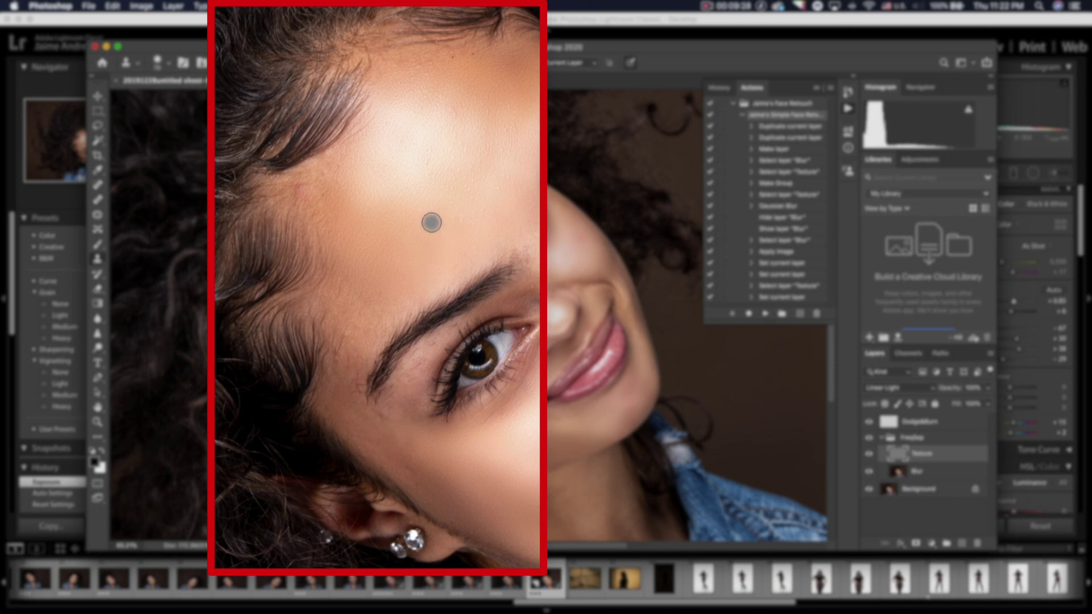
Sample clean mid-forehead texture and stamp it over the blemishes on the upper forehead near the hairline.
left_click(432, 156, "alt")
left_click(413, 69)
left_click(433, 63)
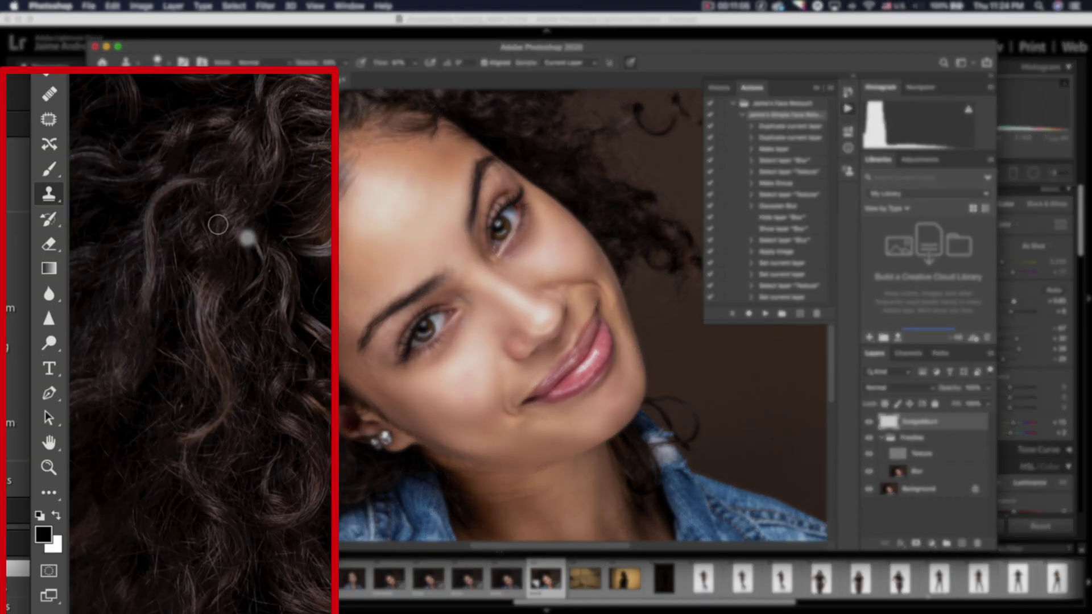
Switch to the Brush tool on the Dodge&Burn layer and set its opacity to 33%.
left_click(45, 170)
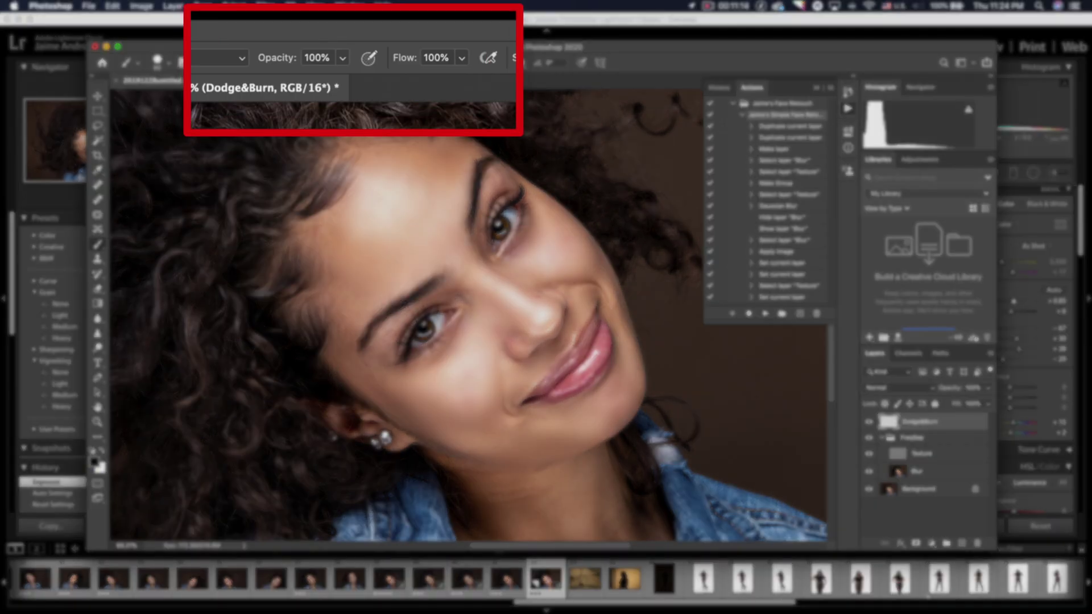
left_click(343, 57)
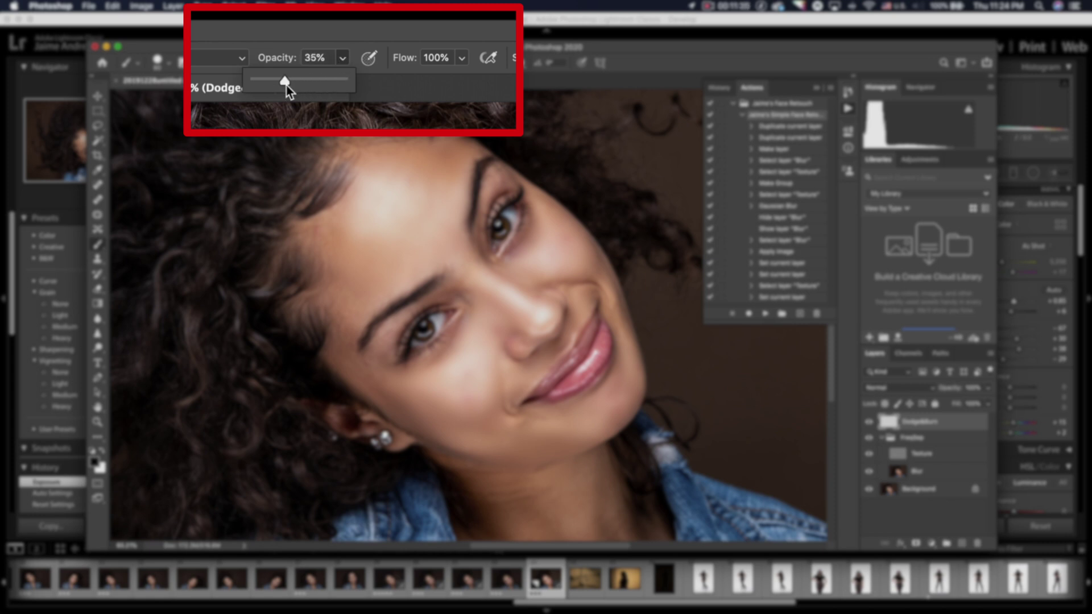
left_click_drag(314, 80, 312, 82)
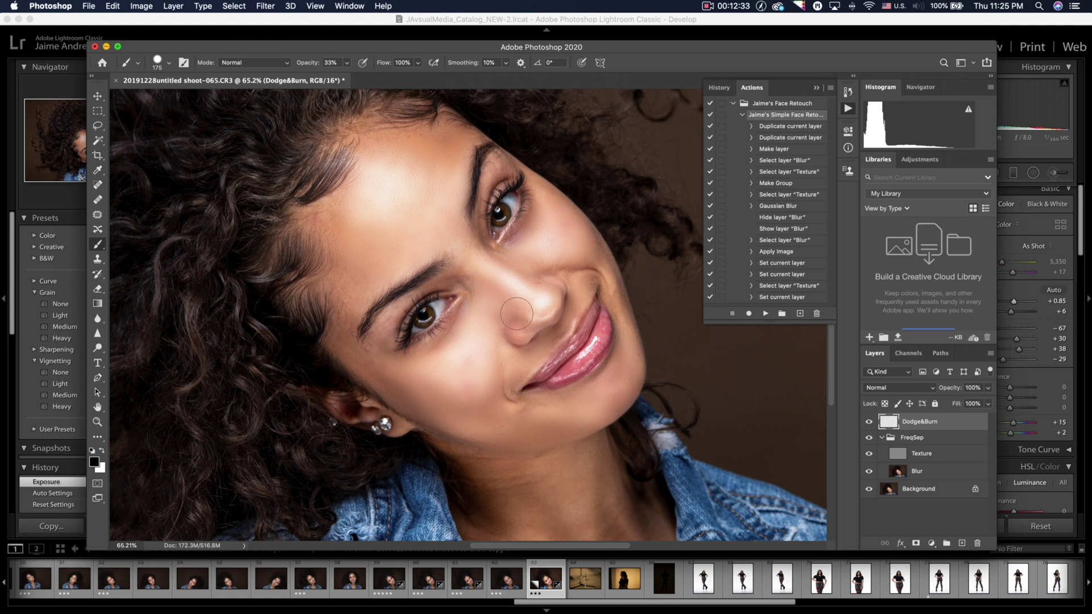
Reduce the brush to 80 px and paint black shading under the lower lip and beside the inner corners of both eyes.
key("bracketleft")
key("bracketleft")
key("bracketleft")
key("bracketleft")
left_click(618, 349)
left_click(583, 384)
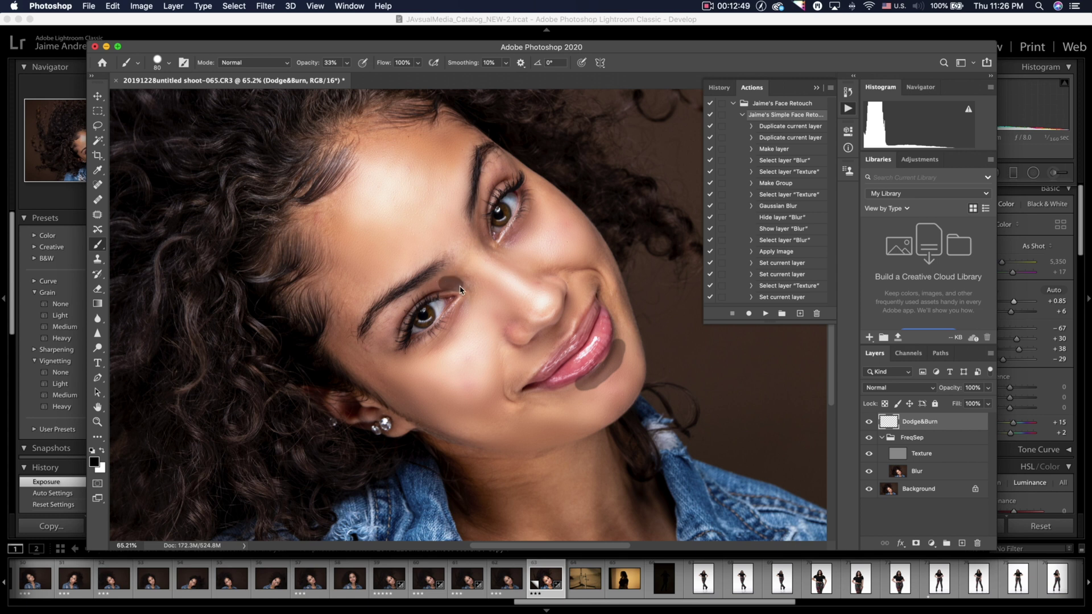
left_click_drag(482, 228, 485, 245)
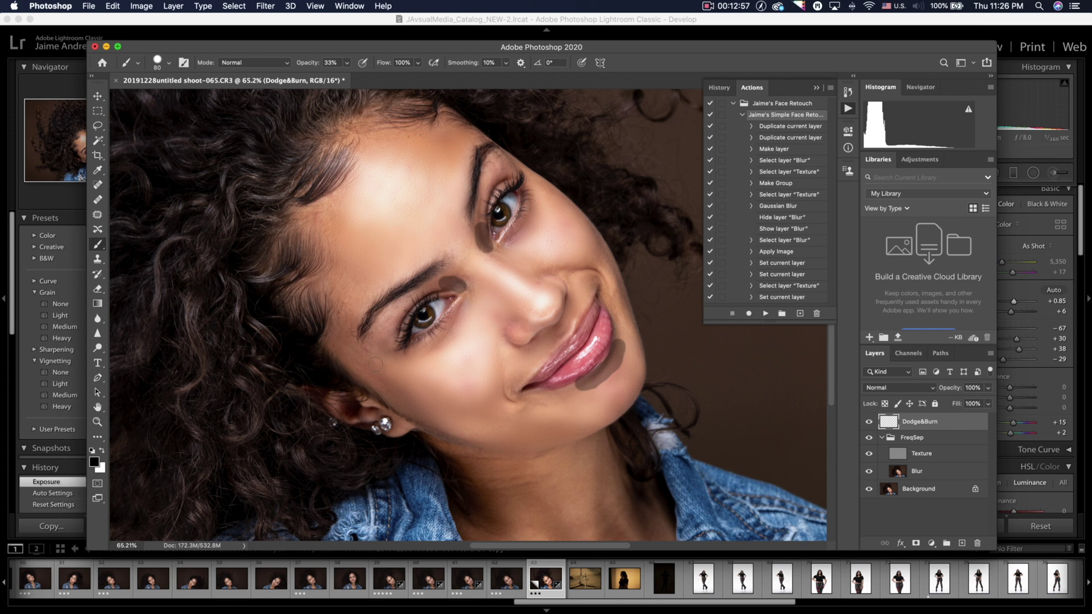
Enlarge the brush to 250–300 px and paint black shading along the temple, cheek hollow and under the jawline.
key("bracketright")
key("bracketright")
key("bracketright")
key("bracketright")
key("bracketright")
key("bracketright")
key("bracketright")
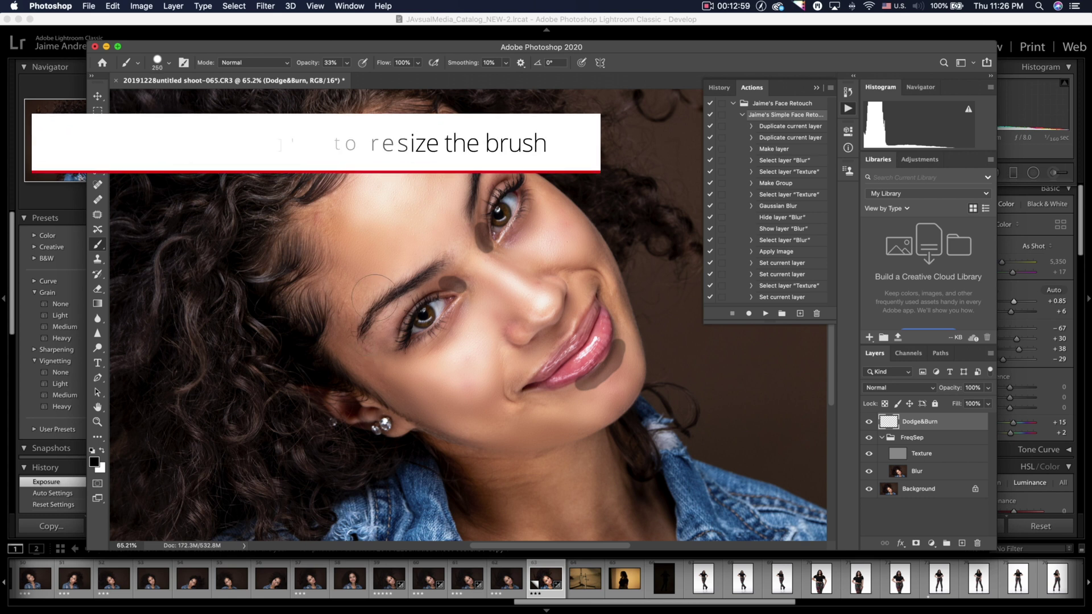
mouse_move(300, 221)
left_mouse_down()
mouse_move(301, 318)
mouse_move(339, 376)
mouse_move(375, 411)
mouse_move(435, 422)
mouse_move(490, 411)
mouse_move(472, 421)
left_mouse_up()
mouse_move(462, 459)
left_mouse_down()
mouse_move(545, 463)
mouse_move(586, 451)
left_mouse_up()
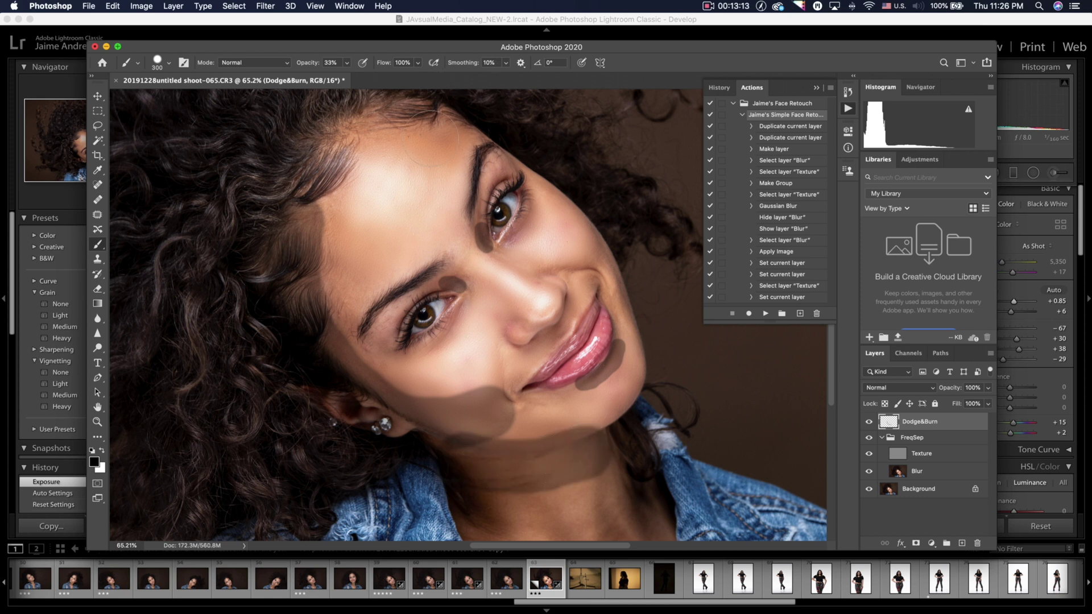
Paint black shading along the upper forehead at the hairline and down the far edge of the face.
scroll(430, 139, "right", 5)
scroll(429, 139, "up", 3)
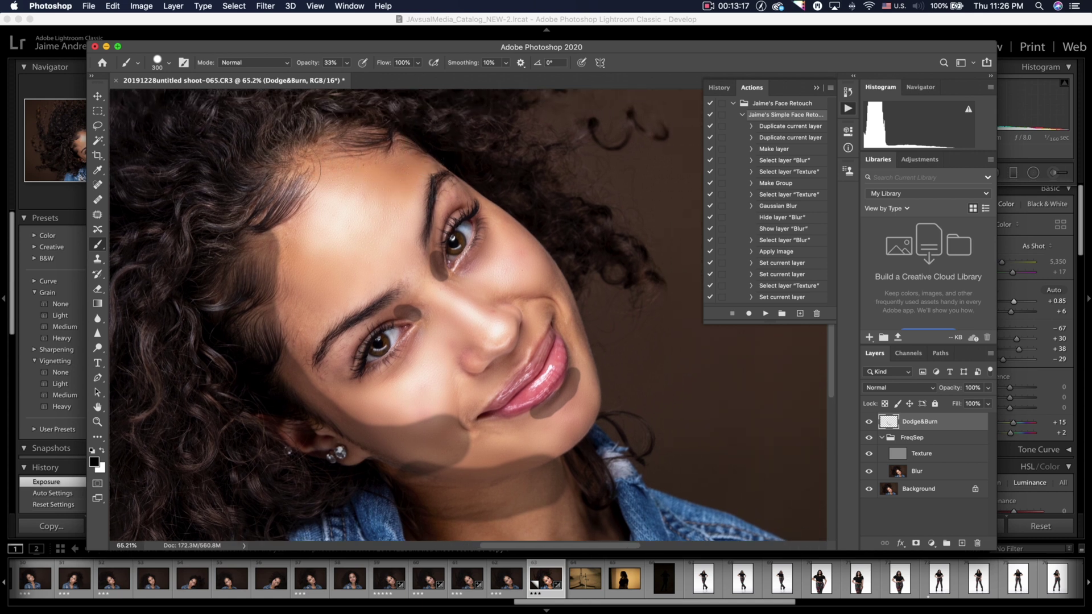
mouse_move(270, 181)
left_mouse_down()
mouse_move(366, 137)
mouse_move(438, 147)
mouse_move(515, 186)
mouse_move(563, 242)
mouse_move(579, 289)
left_mouse_up()
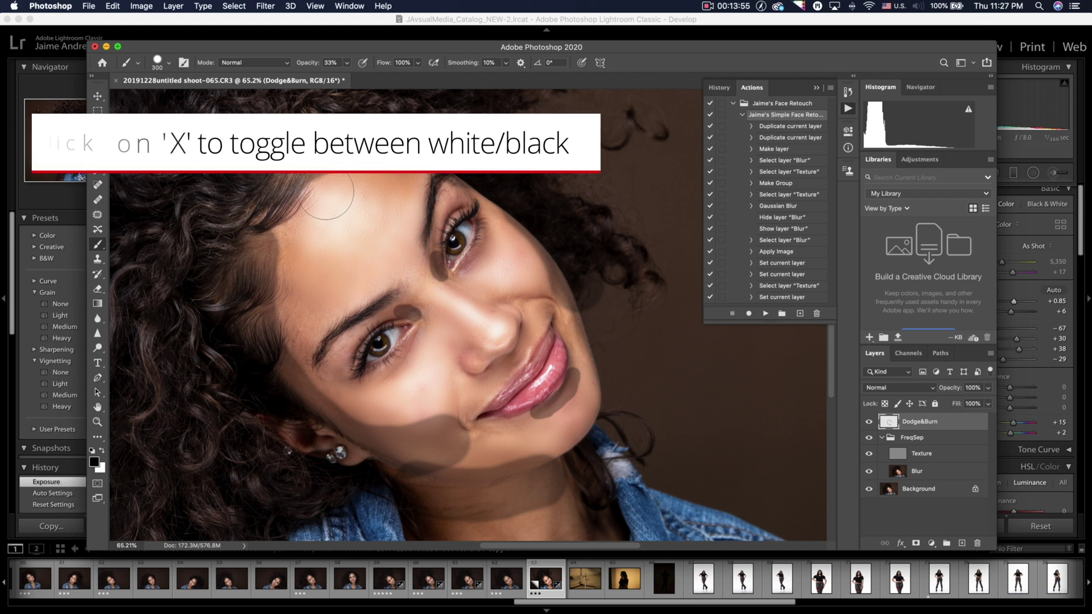
Switch the brush colour to white and reduce the brush size to 175 px.
key("x")
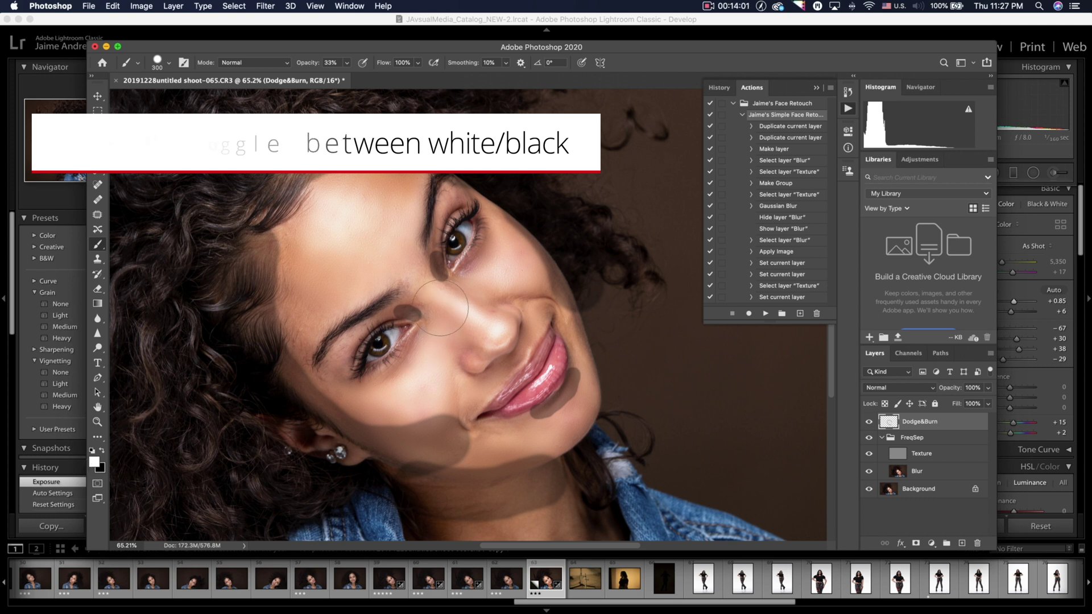
key("bracketleft")
key("bracketleft")
key("bracketleft")
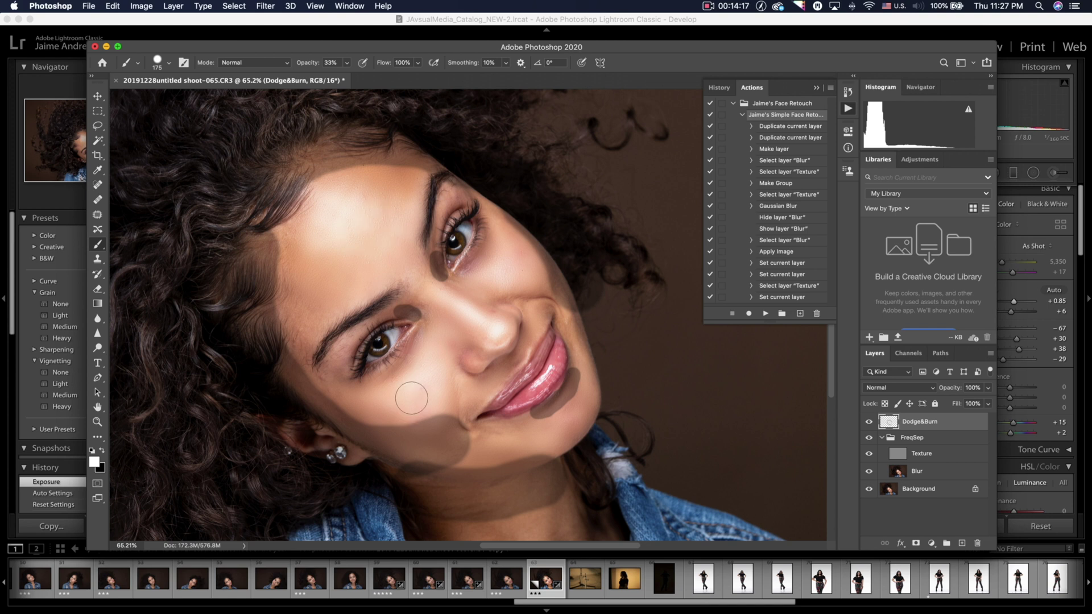
Try 175 px white highlights on the forehead, nose bridge and both cheeks, and undo them.
mouse_move(339, 239)
left_mouse_down()
mouse_move(377, 206)
mouse_move(325, 258)
mouse_move(376, 268)
mouse_move(387, 258)
mouse_move(384, 223)
mouse_move(373, 244)
mouse_move(493, 325)
left_mouse_up()
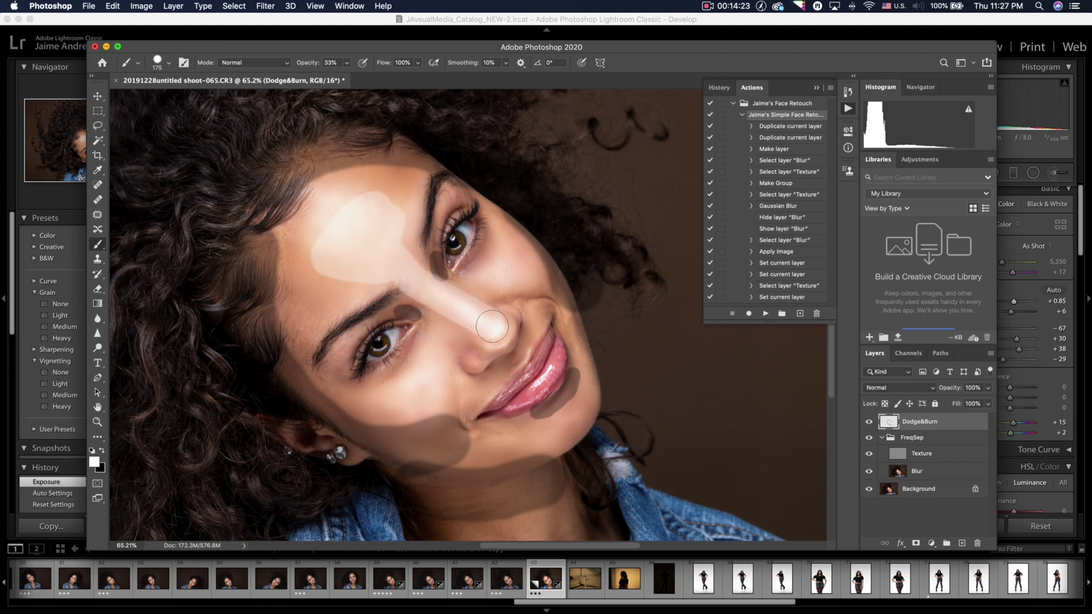
left_click_drag(415, 385, 420, 387)
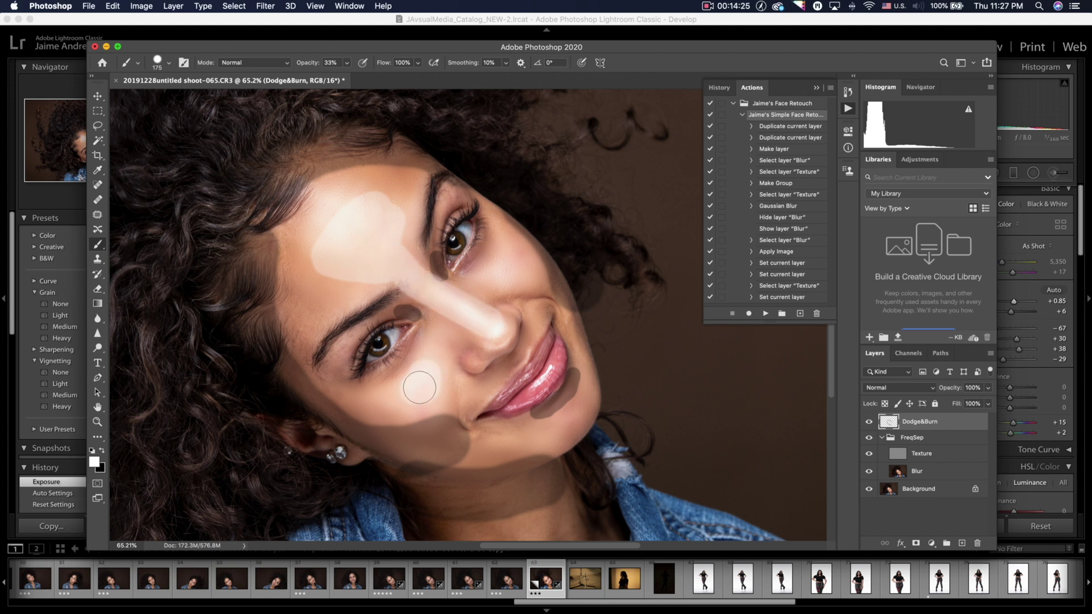
left_click_drag(501, 272, 519, 259)
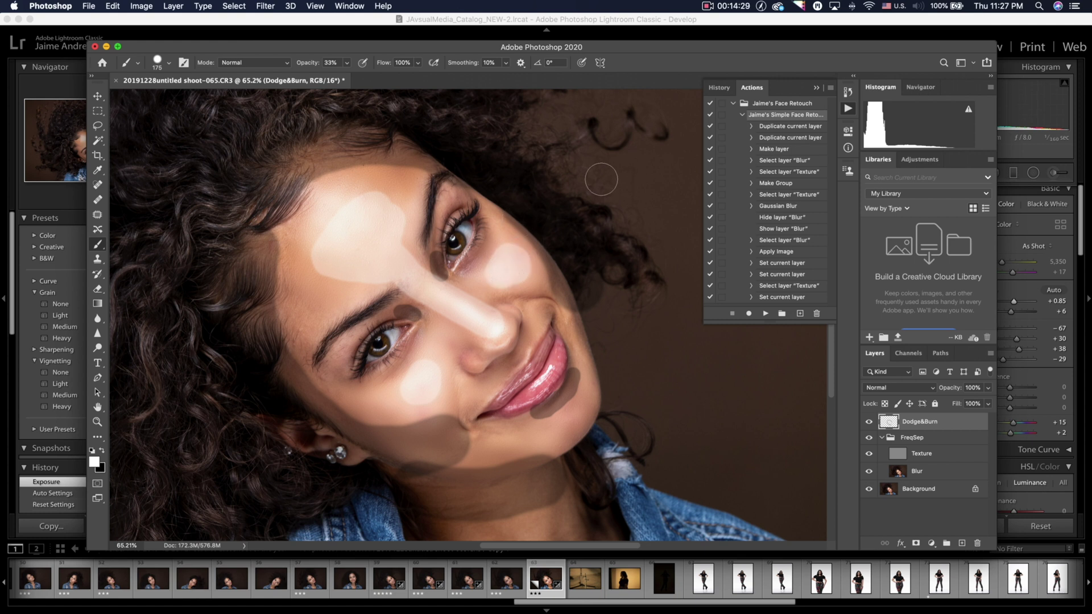
key("super+z")
key("super+z")
key("super+z")
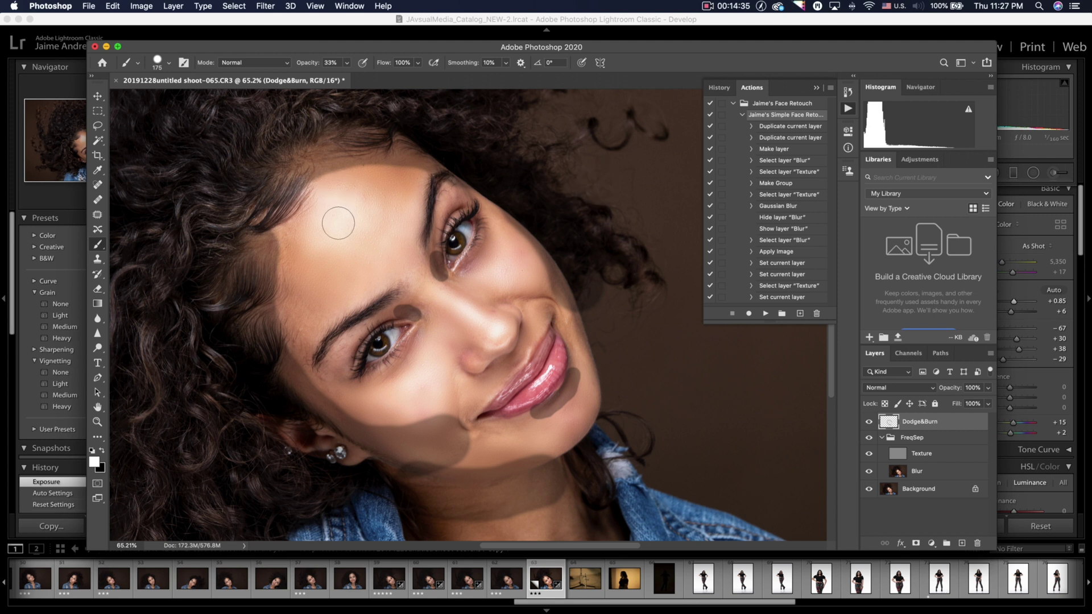
Try a 125 px white brush for highlights across the forehead and down the nose, undoing the strokes.
key("bracketleft")
key("bracketleft")
left_click_drag(310, 267, 391, 188)
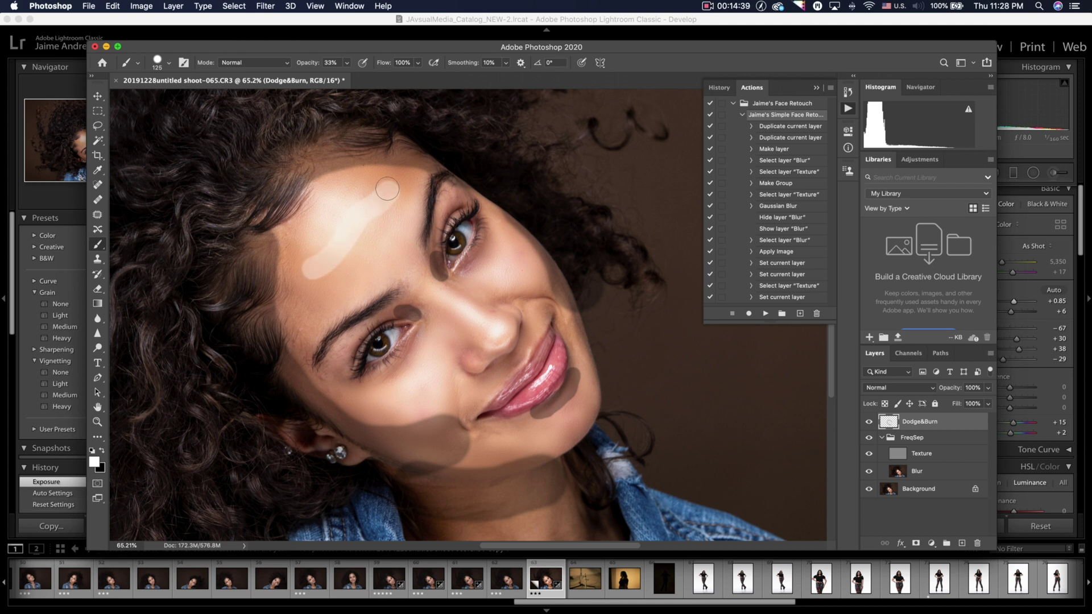
mouse_move(374, 189)
left_mouse_down()
mouse_move(312, 263)
mouse_move(319, 273)
mouse_move(401, 272)
mouse_move(398, 196)
mouse_move(359, 254)
mouse_move(373, 258)
mouse_move(346, 246)
mouse_move(377, 227)
left_mouse_up()
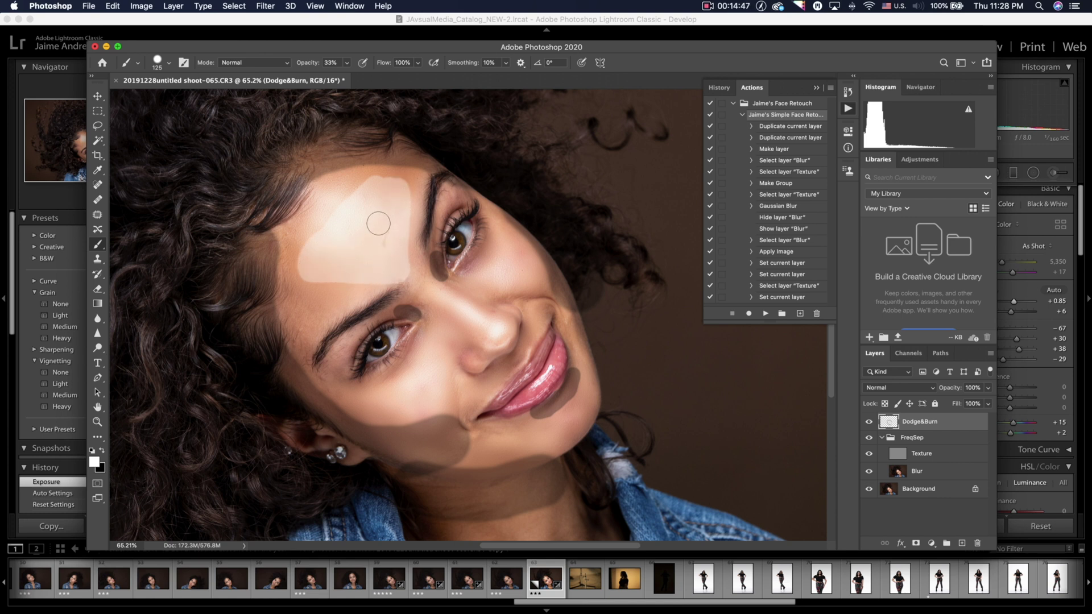
mouse_move(434, 290)
left_mouse_down()
mouse_move(493, 325)
mouse_move(409, 265)
mouse_move(366, 253)
mouse_move(354, 284)
mouse_move(324, 240)
mouse_move(297, 277)
mouse_move(330, 303)
mouse_move(332, 277)
mouse_move(370, 218)
mouse_move(387, 232)
mouse_move(408, 184)
mouse_move(369, 170)
mouse_move(328, 200)
mouse_move(362, 231)
mouse_move(343, 247)
left_mouse_up()
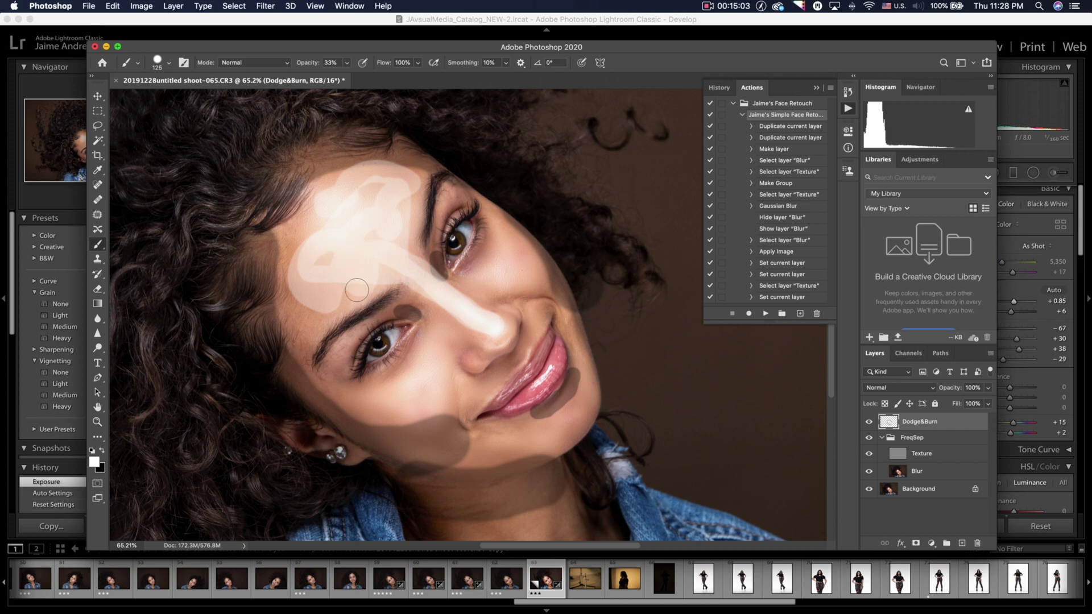
key("super+z")
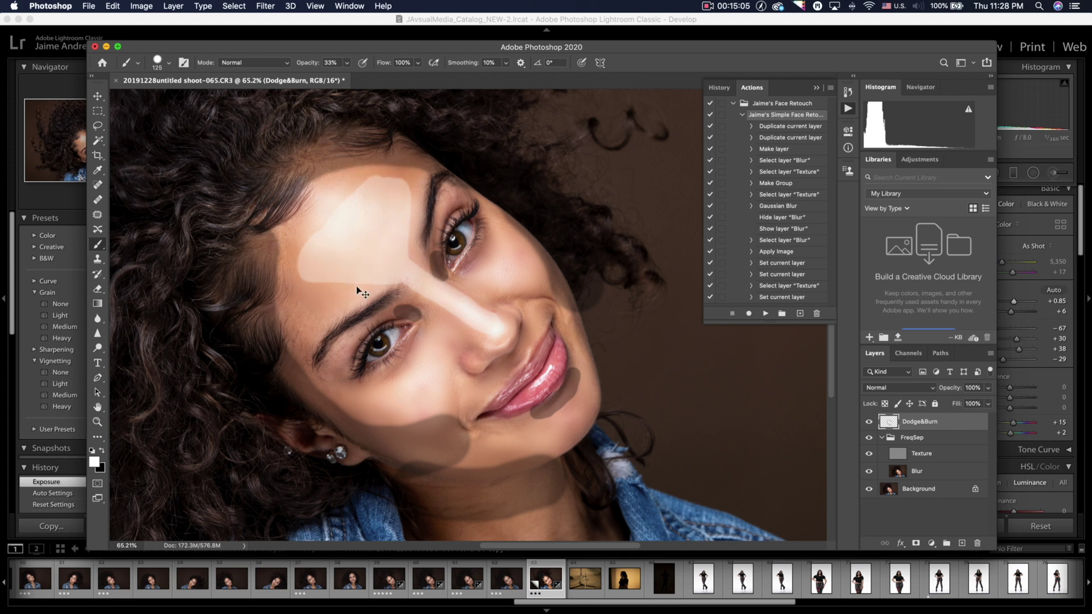
key("super+z")
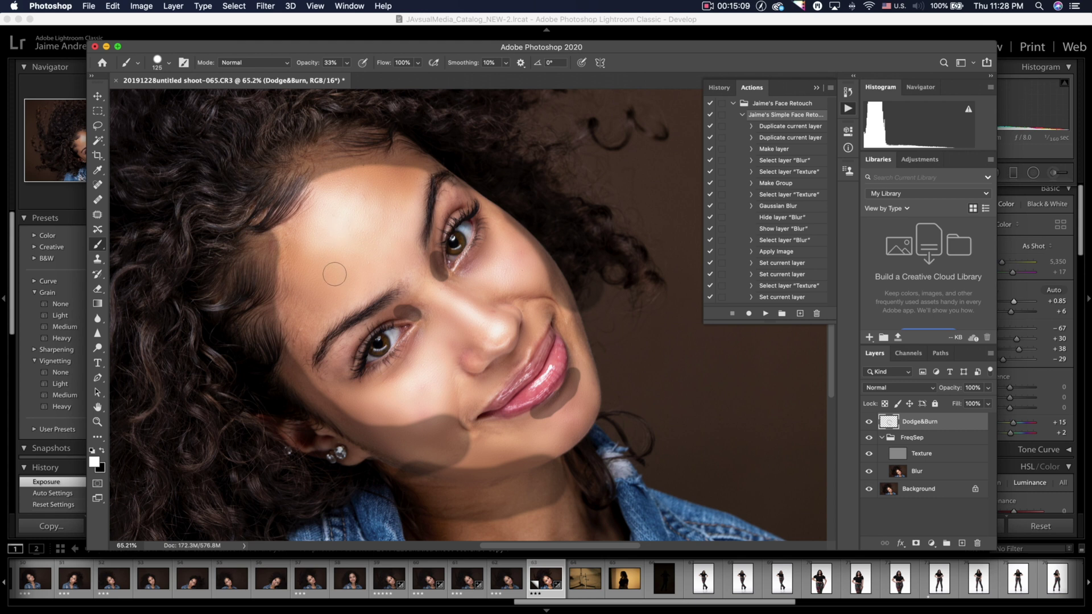
mouse_move(329, 265)
left_mouse_down()
mouse_move(383, 193)
mouse_move(331, 272)
mouse_move(398, 263)
mouse_move(385, 204)
mouse_move(382, 251)
mouse_move(373, 250)
mouse_move(500, 335)
mouse_move(486, 333)
left_mouse_up()
Reduce the brush to 100 px and 15% opacity, and paint subtle white highlights on the forehead, nose and chin.
key("bracketleft")
left_click(346, 64)
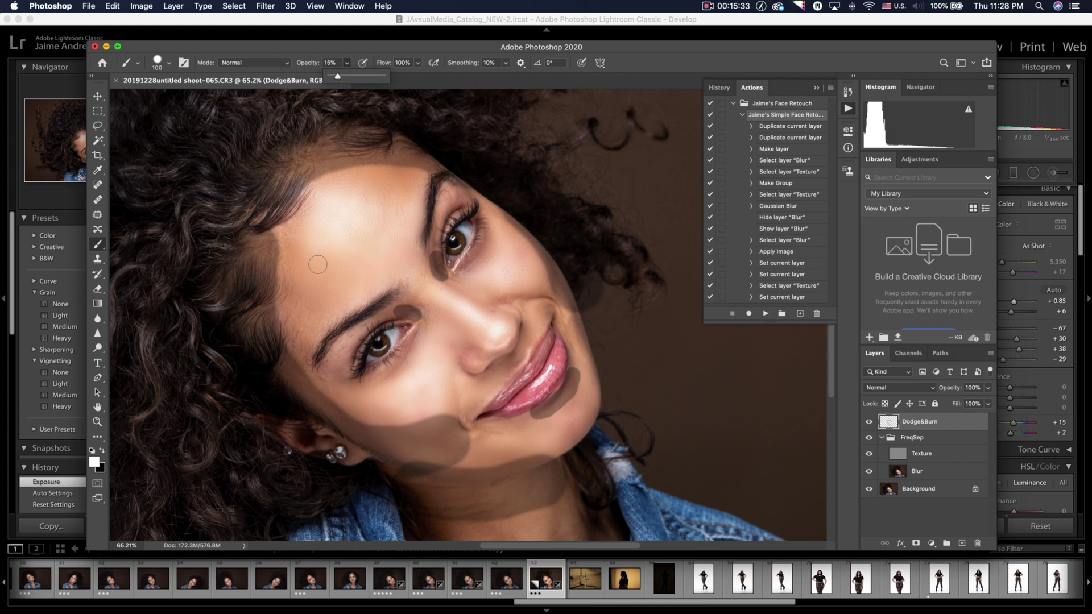
mouse_move(318, 265)
left_mouse_down()
mouse_move(397, 187)
mouse_move(398, 260)
mouse_move(316, 278)
mouse_move(388, 181)
mouse_move(310, 279)
mouse_move(356, 260)
mouse_move(389, 226)
mouse_move(392, 252)
mouse_move(393, 182)
mouse_move(396, 263)
mouse_move(495, 327)
left_mouse_up()
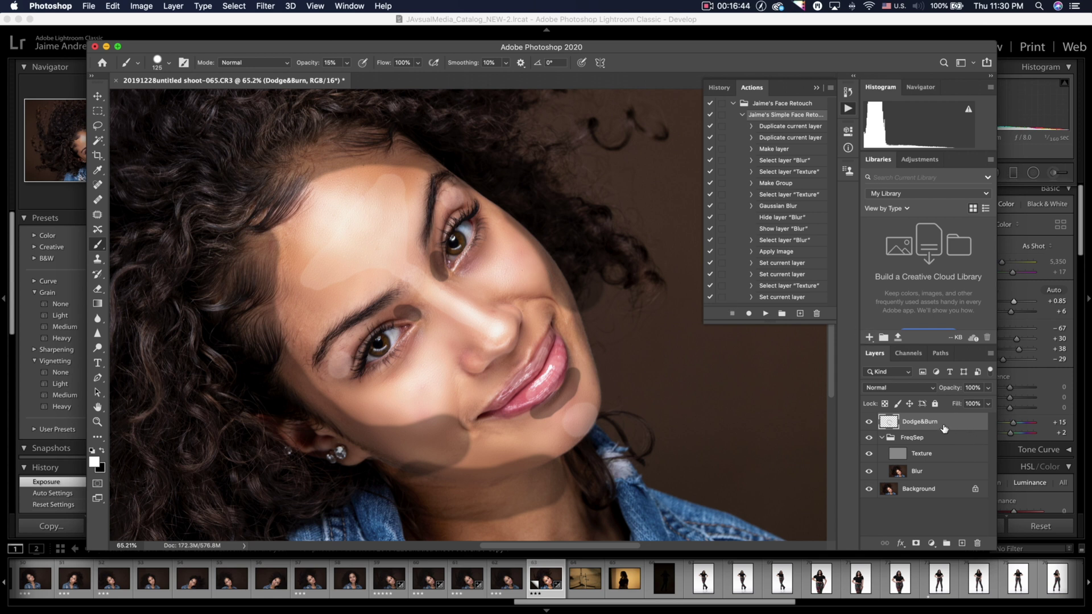
Set the Dodge&Burn layer's blending mode to Soft Light.
left_click(933, 388)
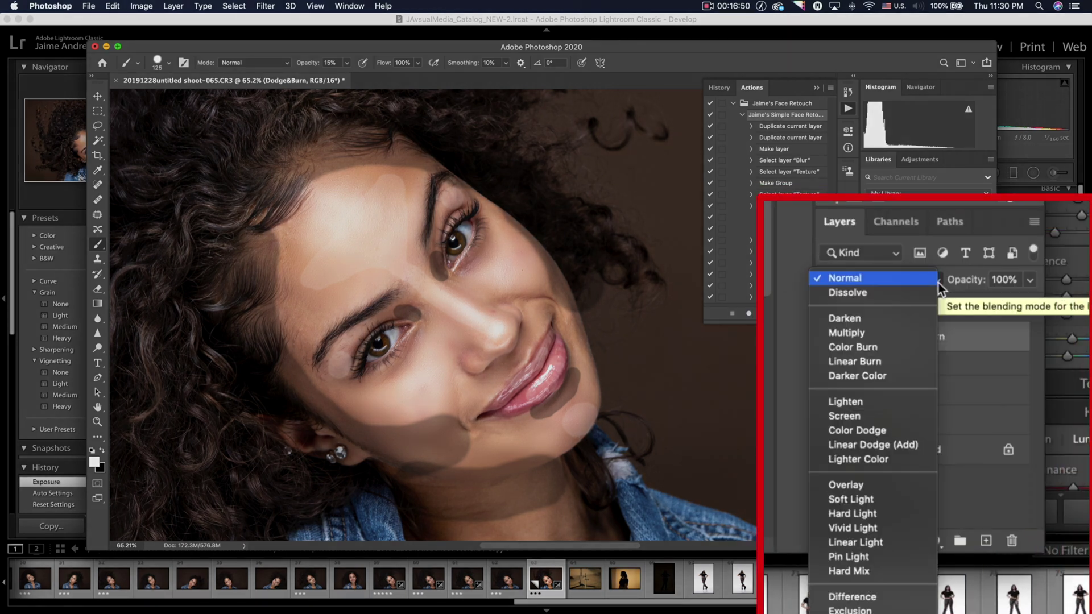
left_click(868, 502)
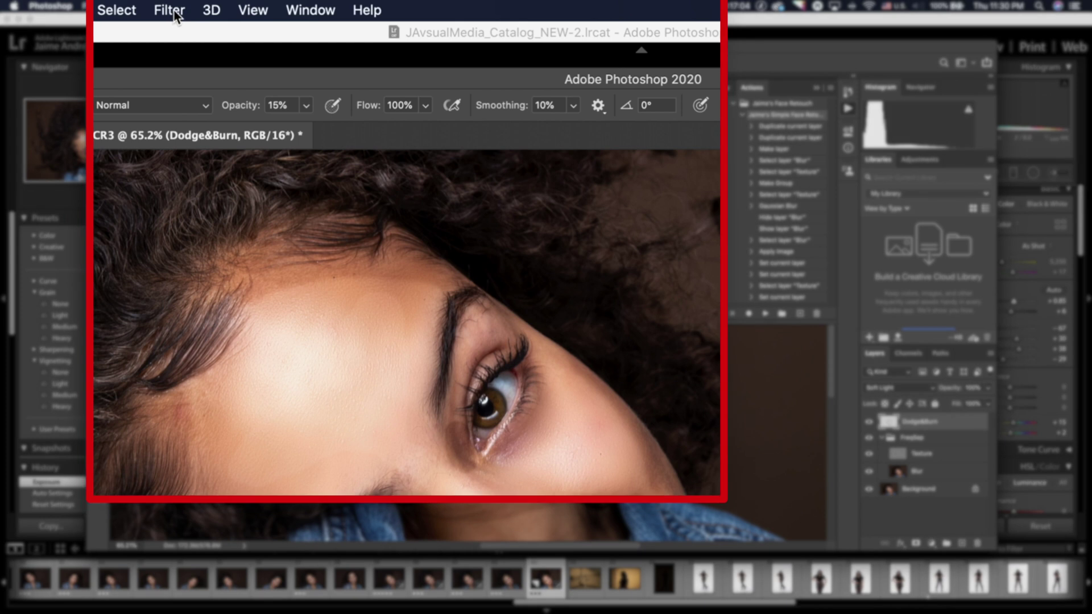
Apply a Gaussian Blur to the Dodge&Burn layer, comparing weak and strong radii before settling on about 25 pixels.
left_click(170, 10)
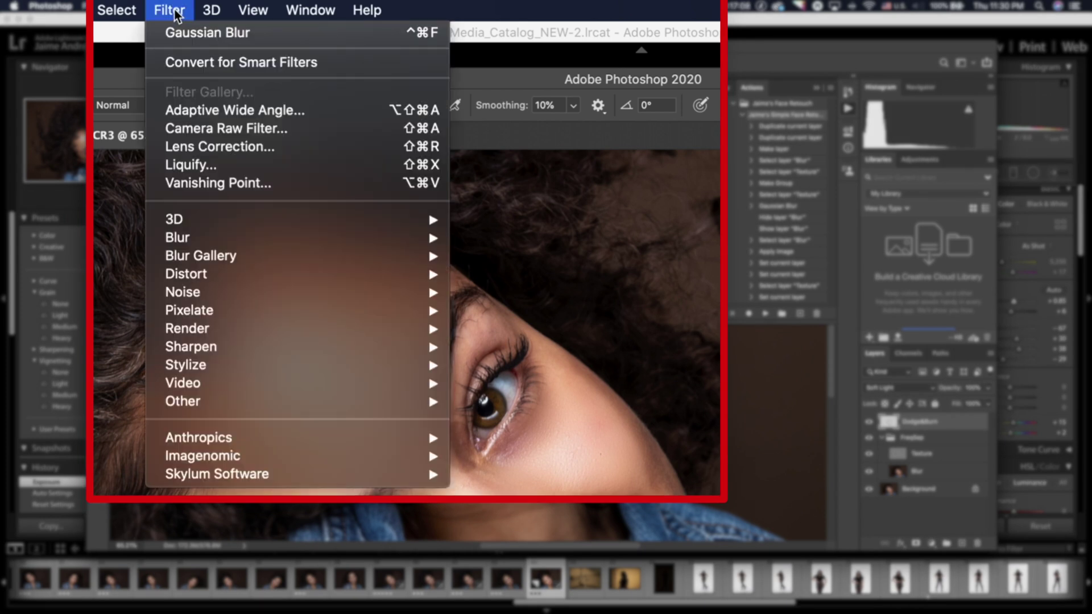
mouse_move(267, 242)
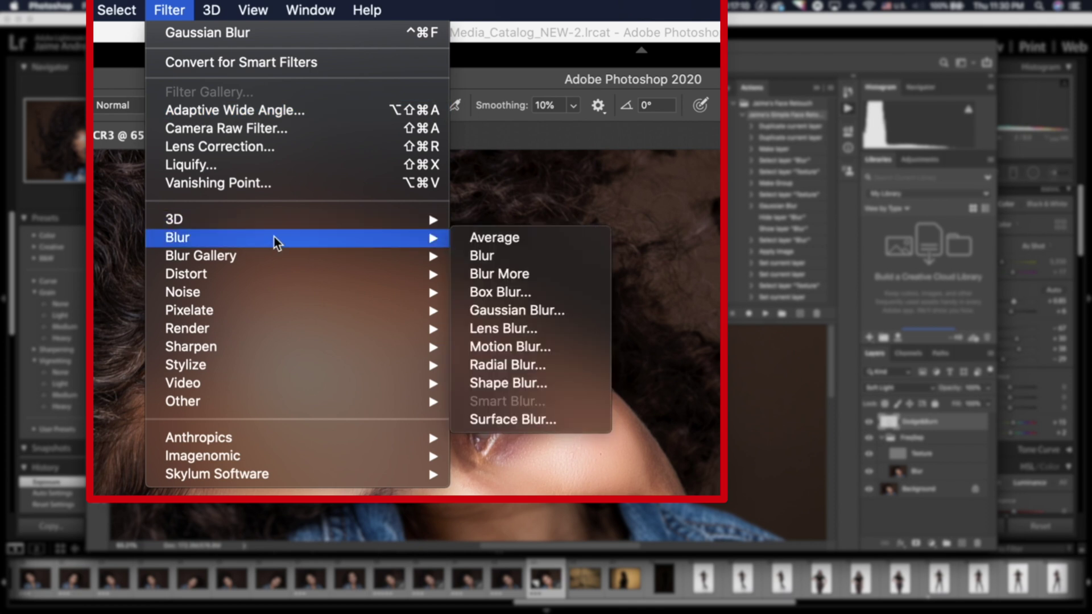
mouse_move(211, 11)
mouse_move(163, 10)
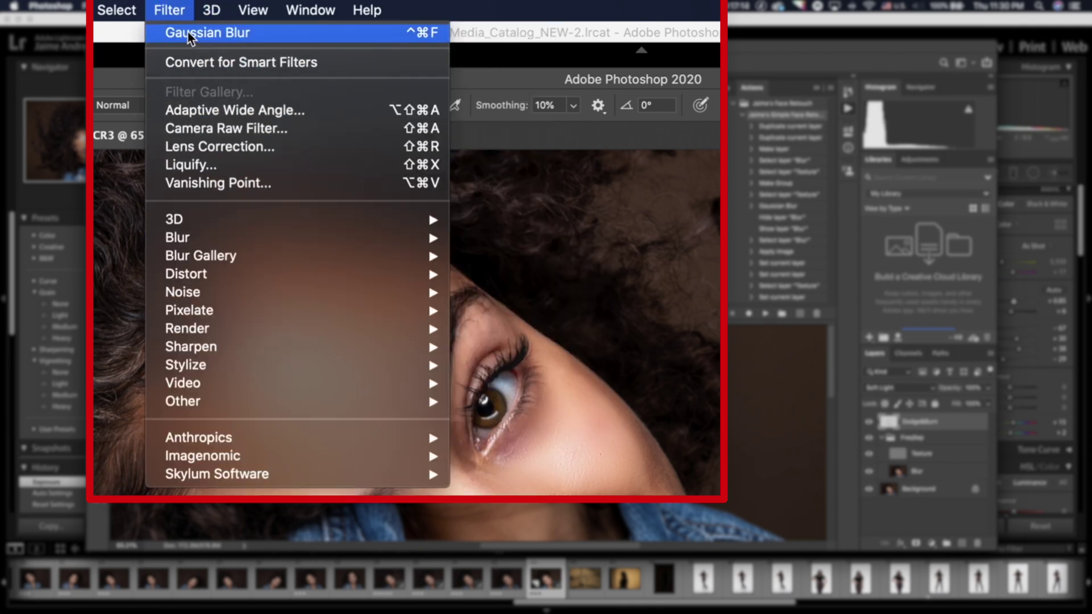
mouse_move(200, 239)
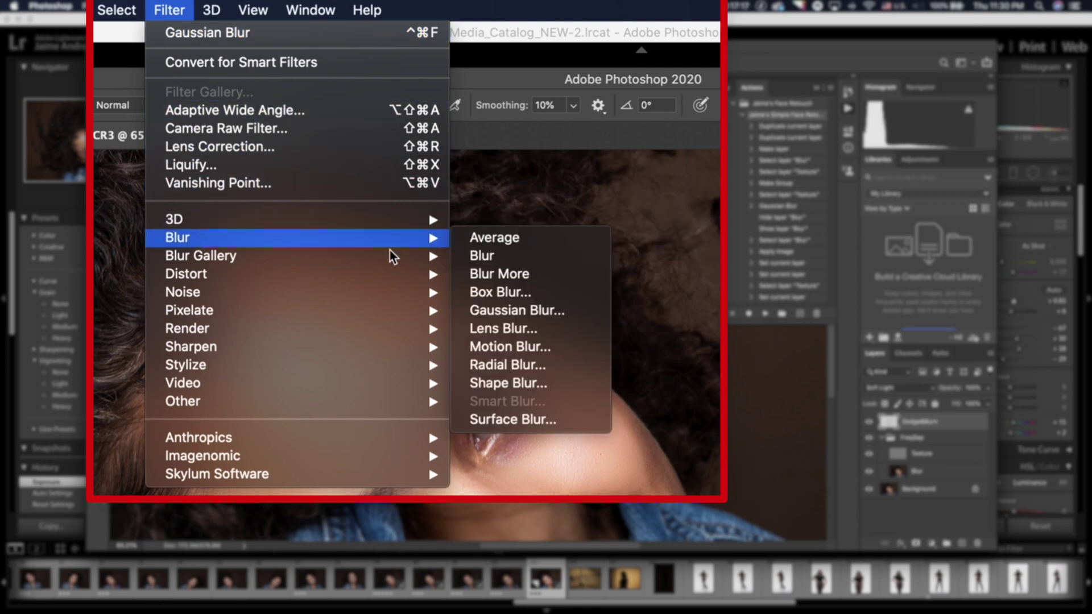
left_click(563, 311)
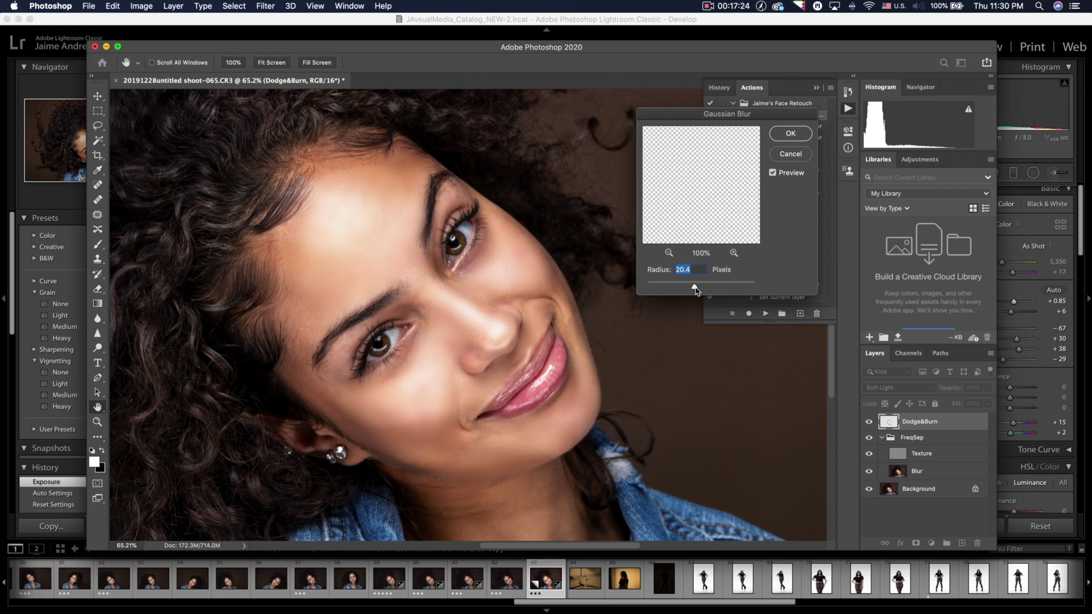
left_click_drag(695, 289, 697, 290)
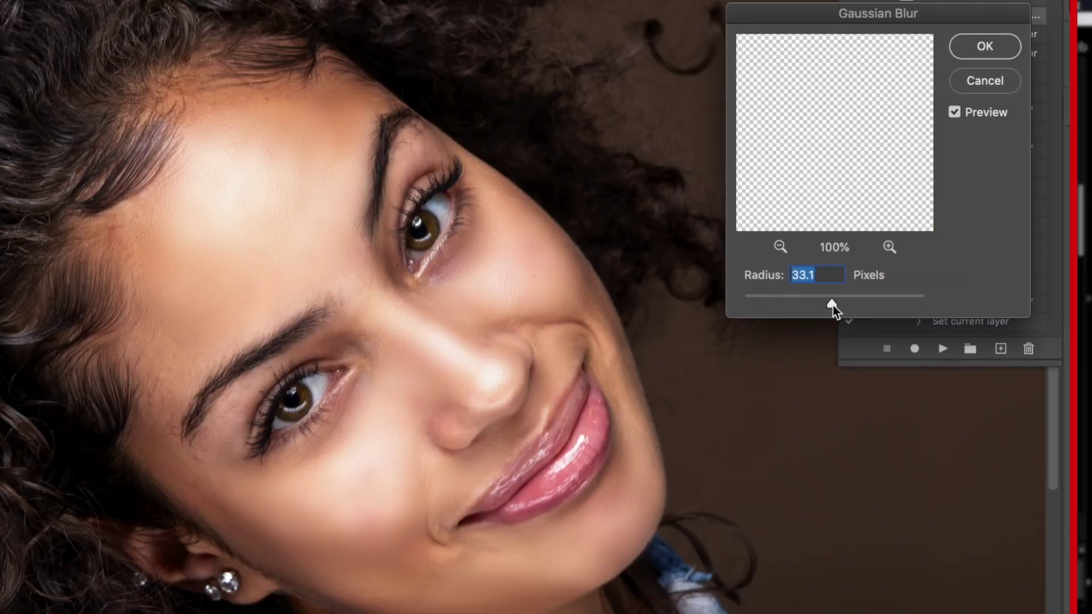
left_click_drag(832, 307, 953, 292)
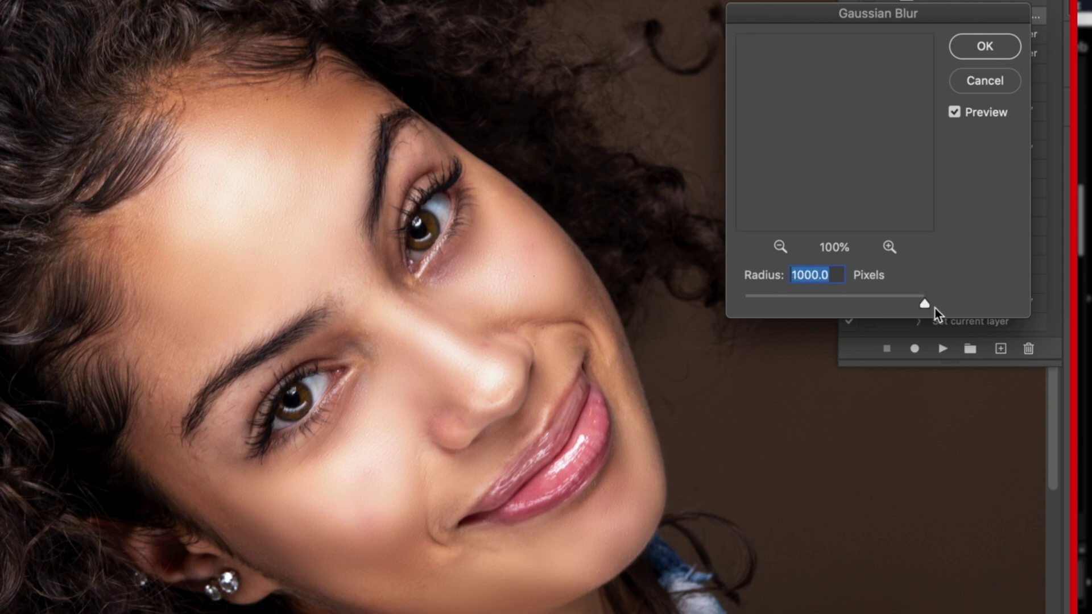
left_click_drag(925, 308, 725, 299)
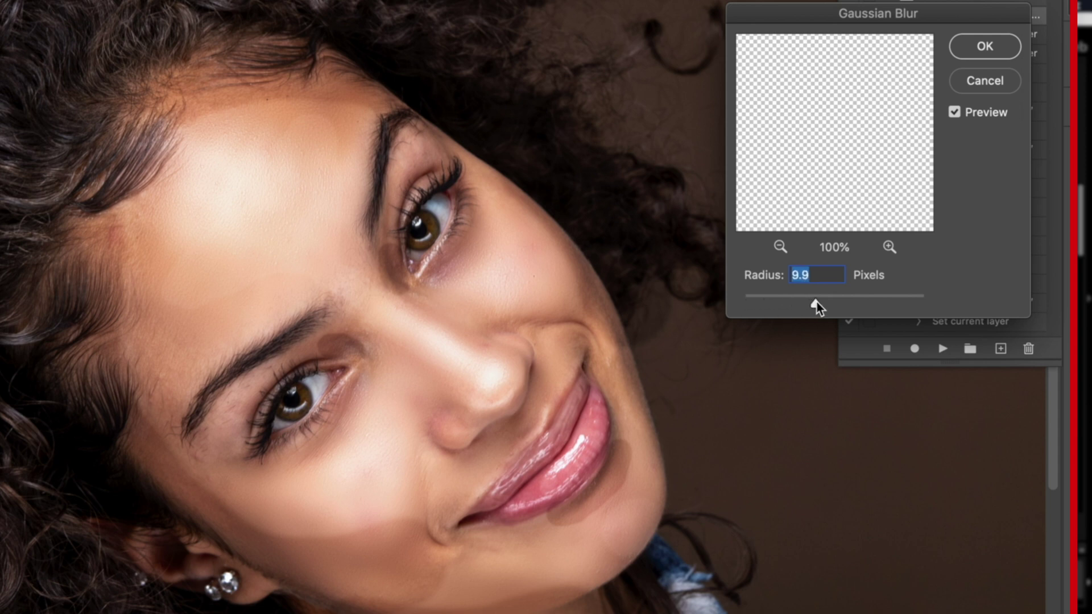
left_click_drag(830, 302, 827, 307)
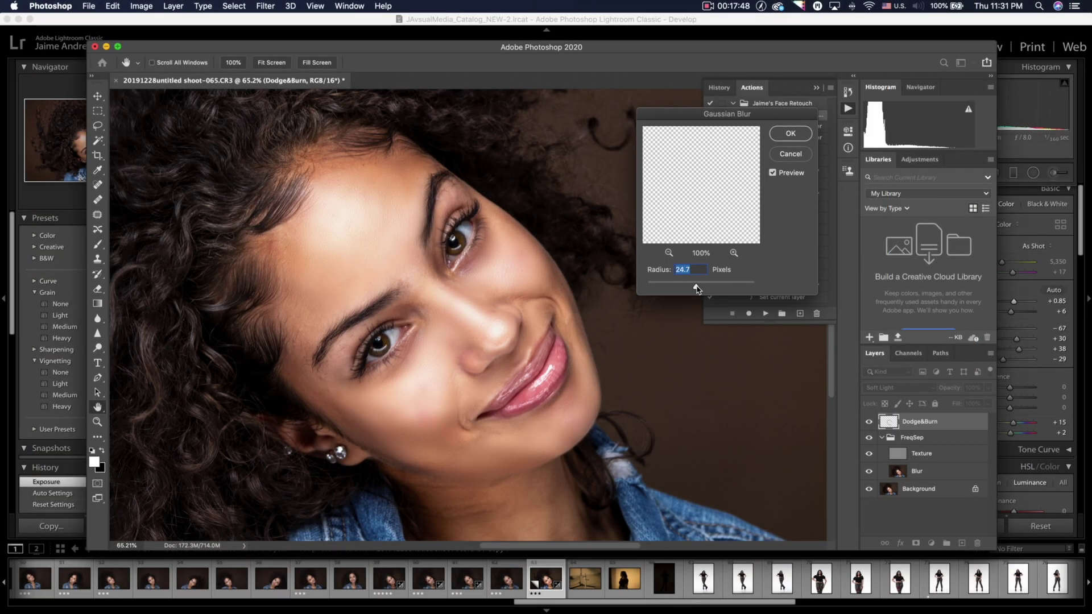
left_click_drag(697, 289, 696, 289)
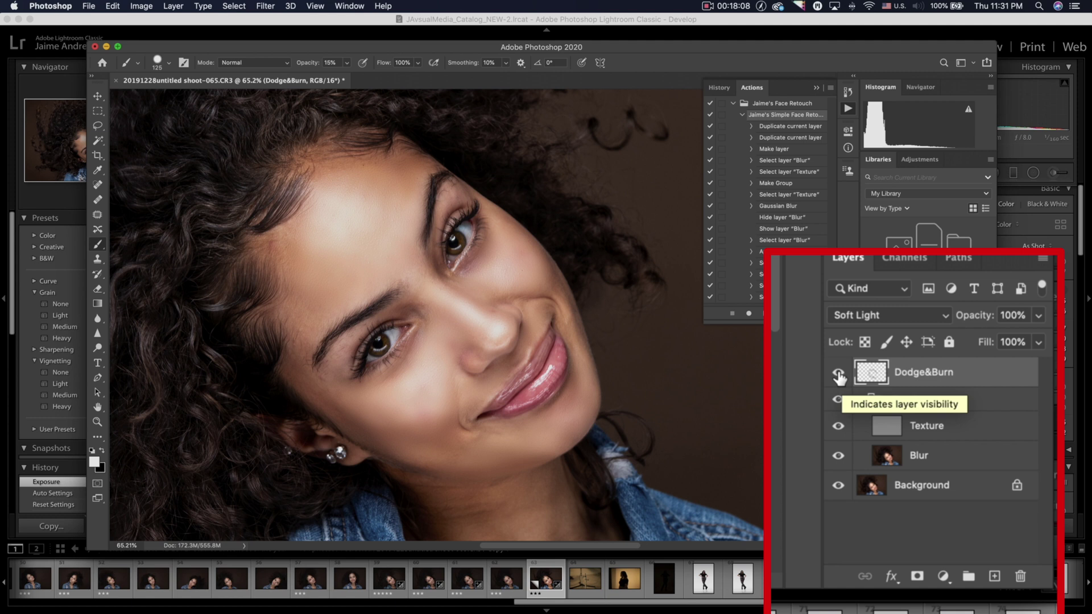
Hide and show the Dodge&Burn layer to compare the face with and without the contouring.
left_click(840, 376)
left_click(839, 376)
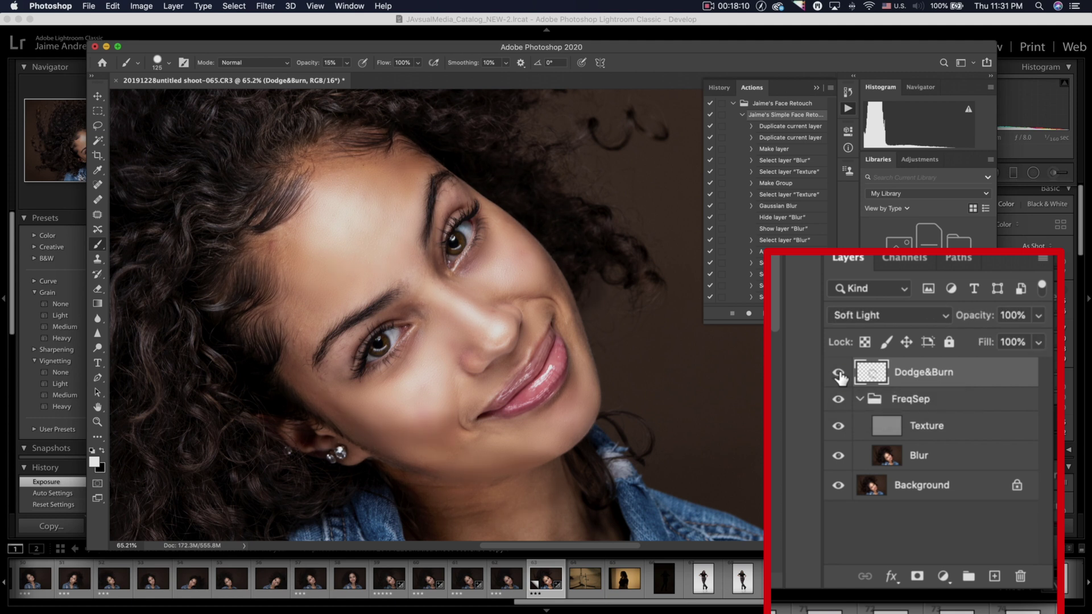
Toggle the Dodge&Burn layer's visibility several more times to judge how strong the contouring is.
left_click(840, 376)
left_click(840, 376)
left_click(839, 376)
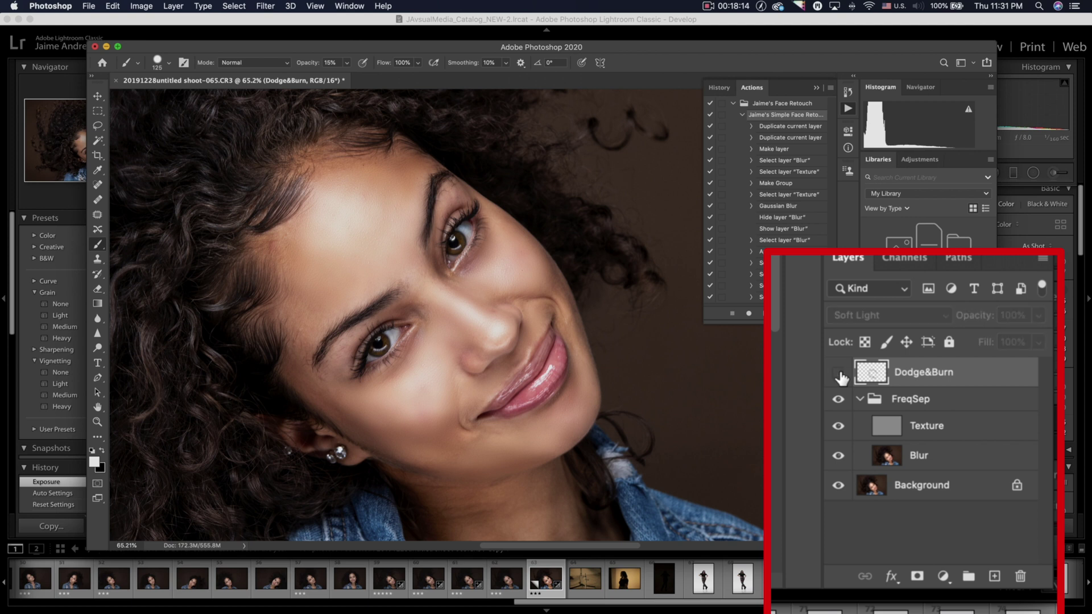
left_click(839, 376)
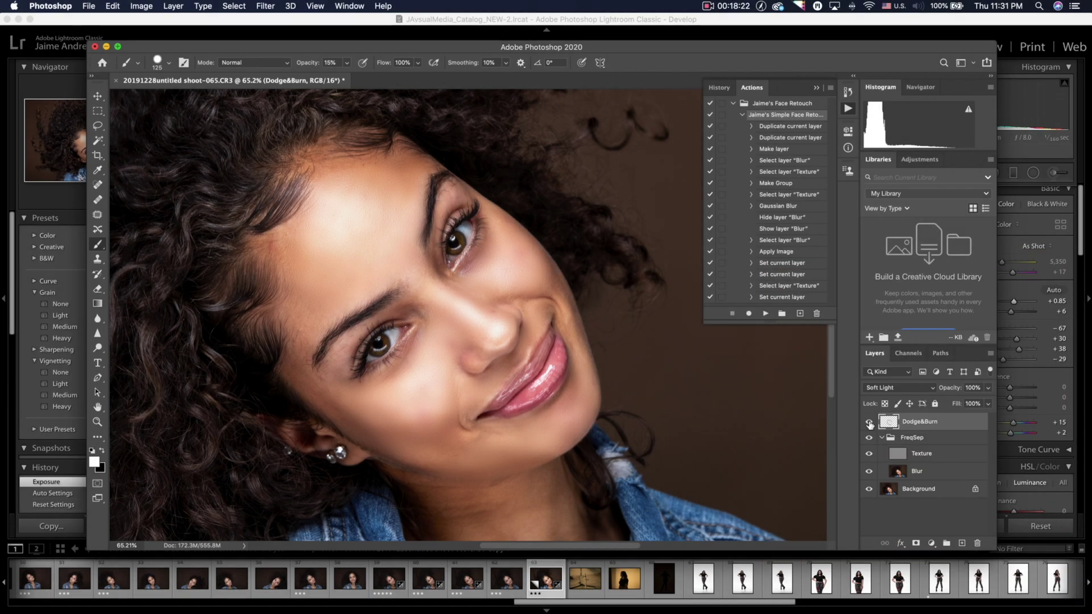
left_click(869, 423)
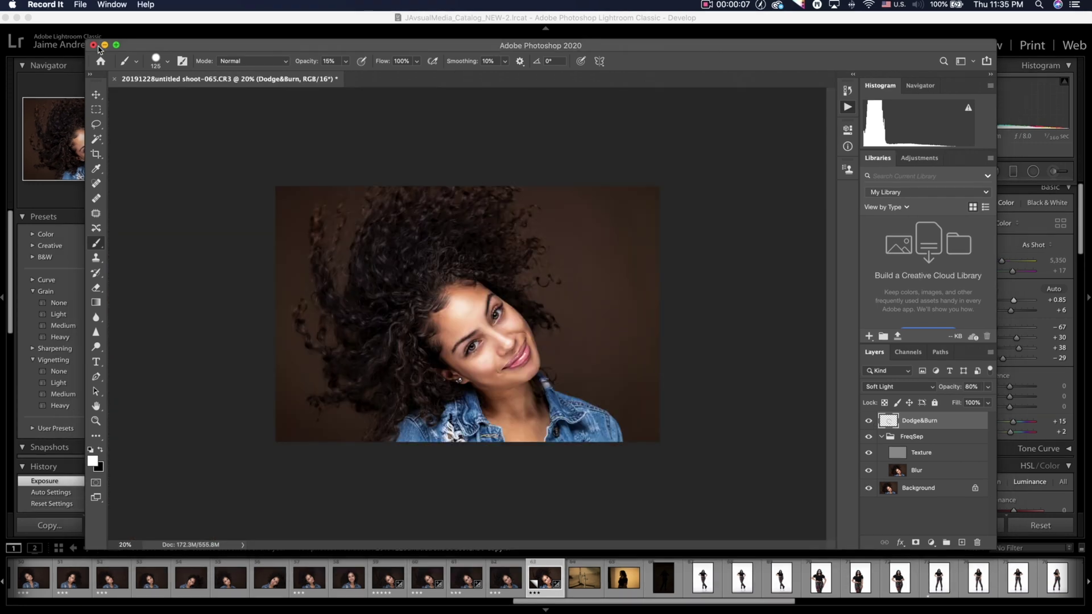
Close the Photoshop window to return to Lightroom Classic, and compare the retouched PSD with the unretouched raw copy.
left_click(94, 45)
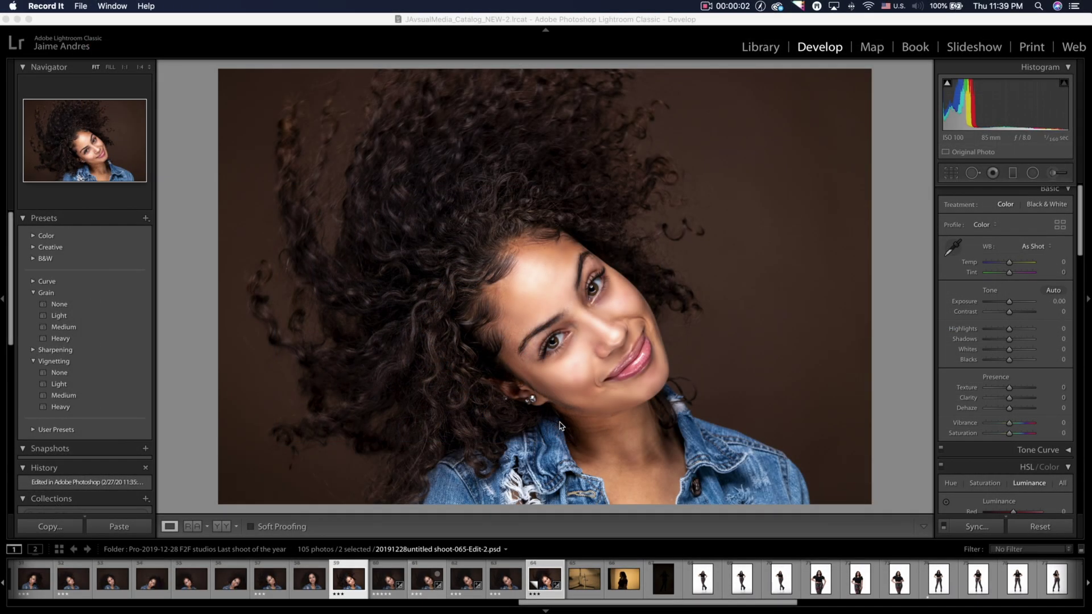
left_click(707, 314)
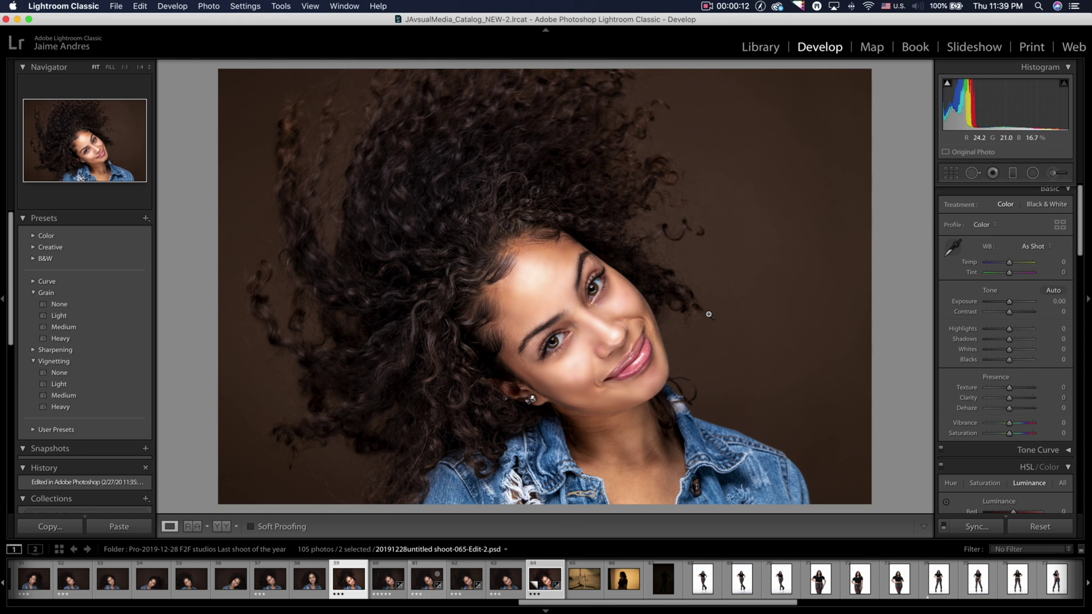
key("Right")
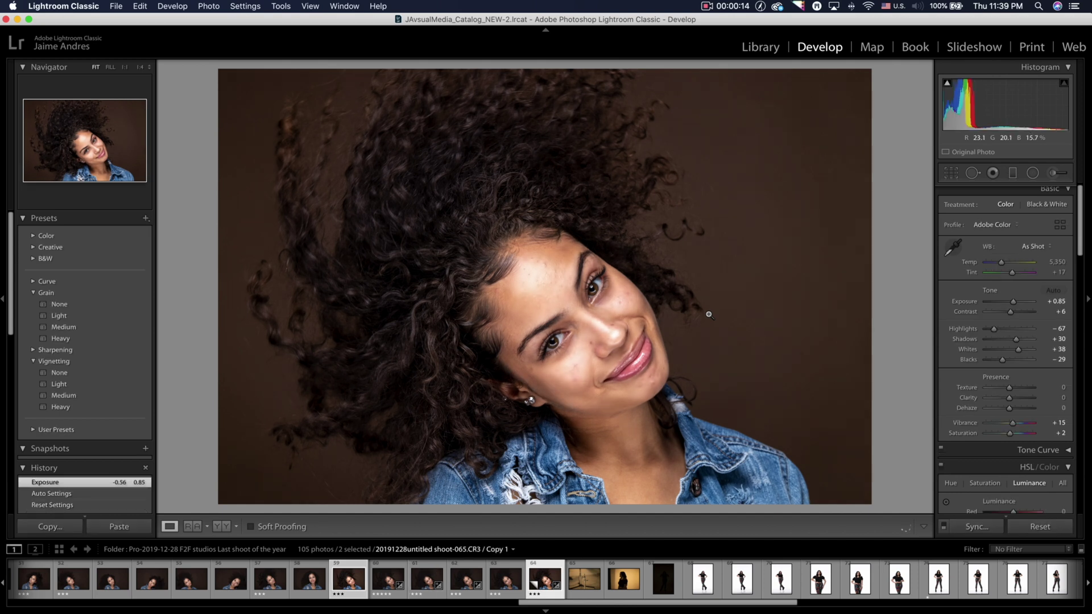
key("Left")
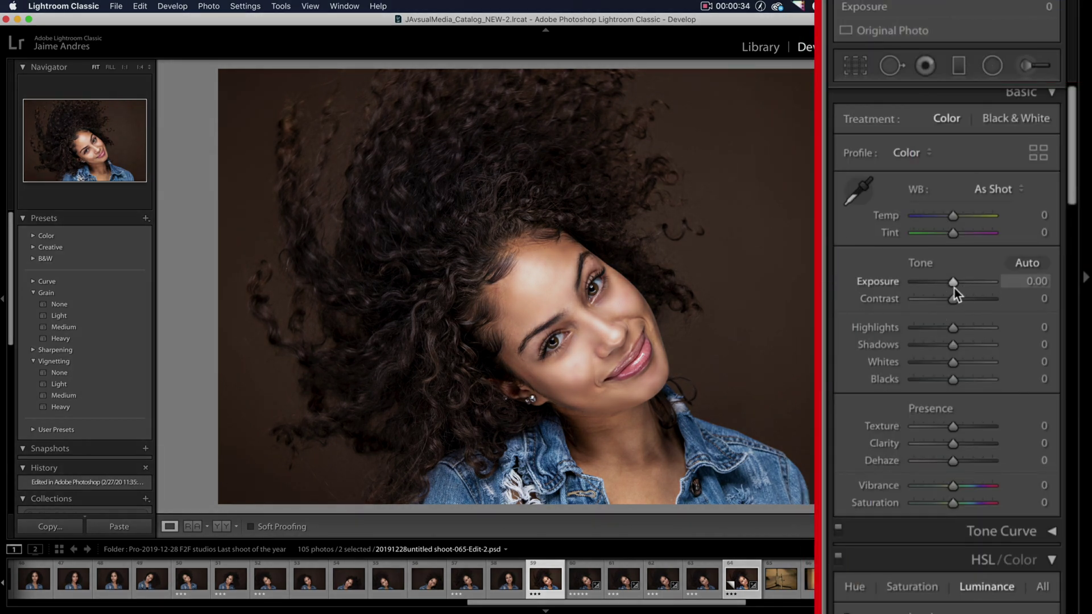
Set the retouched photo's Exposure to −0.40, Clarity to +11 and Texture to +5.
left_click_drag(954, 288, 950, 288)
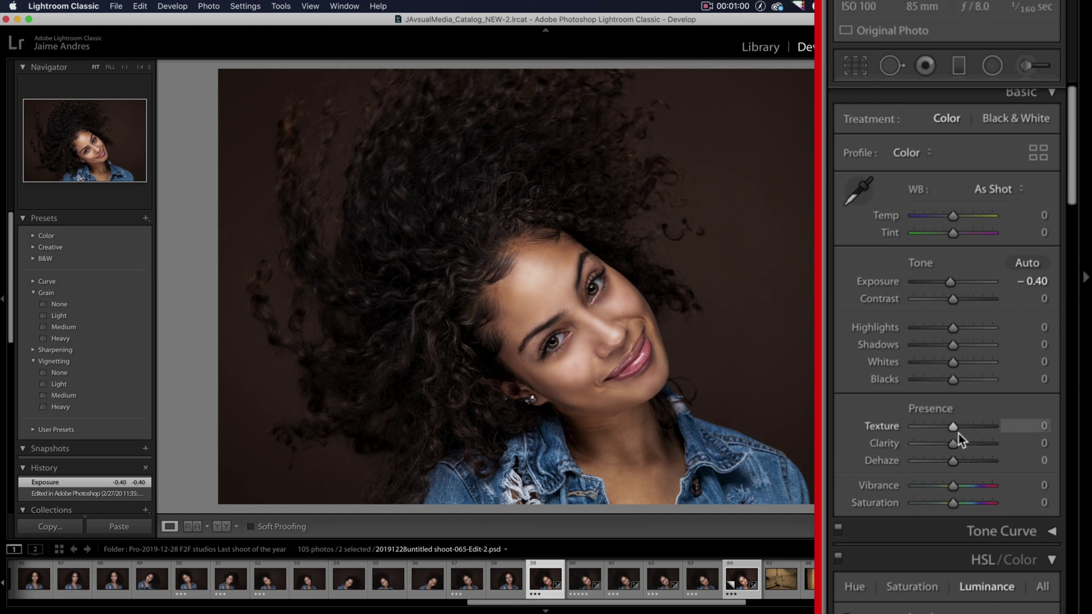
mouse_move(955, 426)
left_mouse_down()
mouse_move(958, 448)
mouse_move(961, 429)
left_mouse_up()
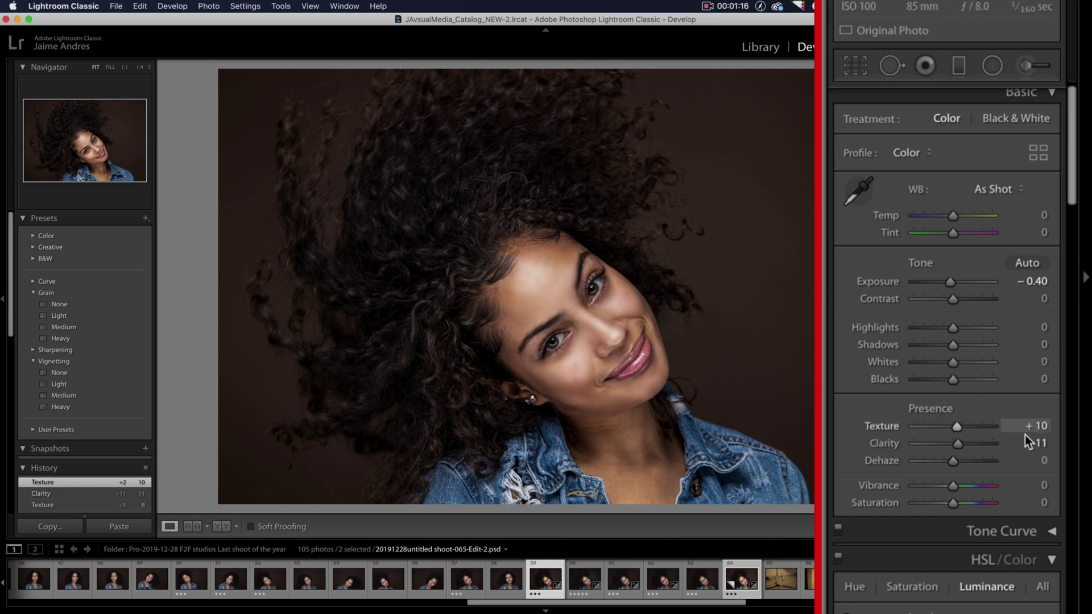
left_click_drag(957, 428, 953, 427)
left_click_drag(954, 426, 955, 426)
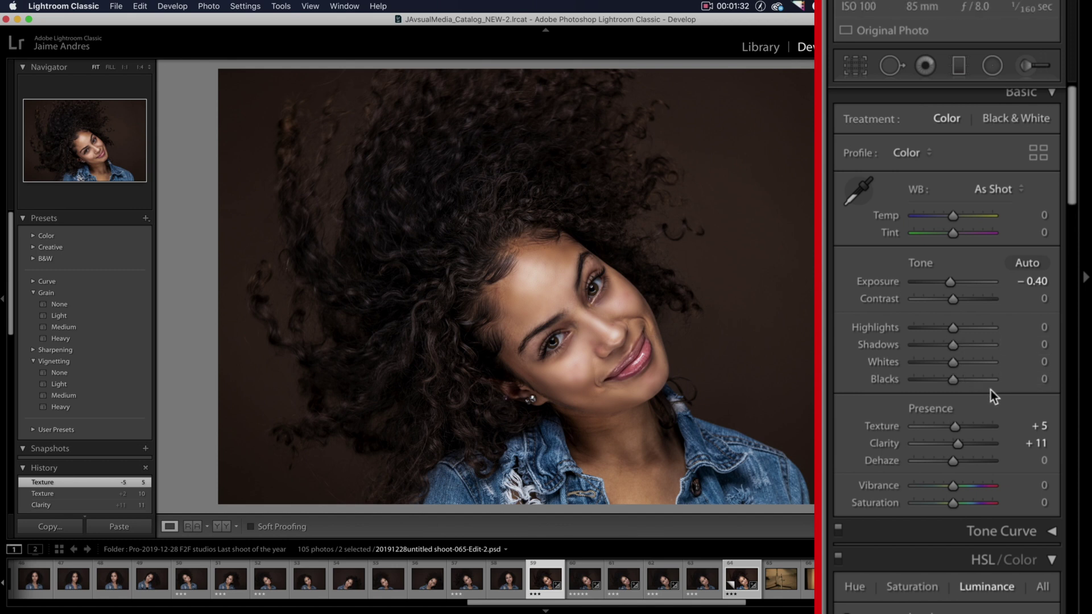
Darken the photo's edges with a Highlight Priority post-crop vignette amount of −19.
scroll(998, 407, "down", 9)
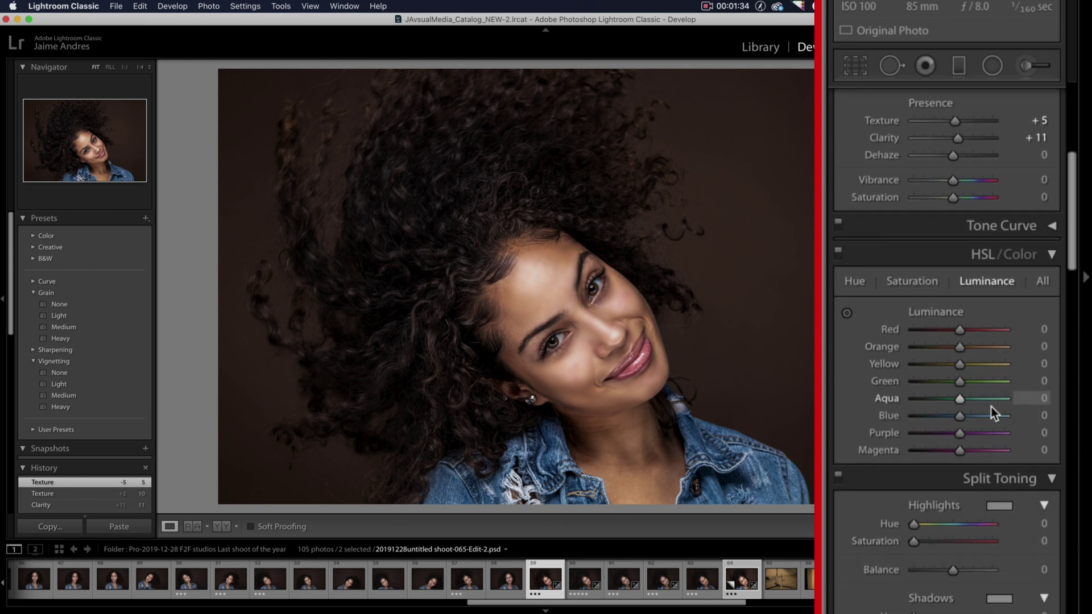
scroll(984, 421, "down", 5)
scroll(991, 434, "down", 6)
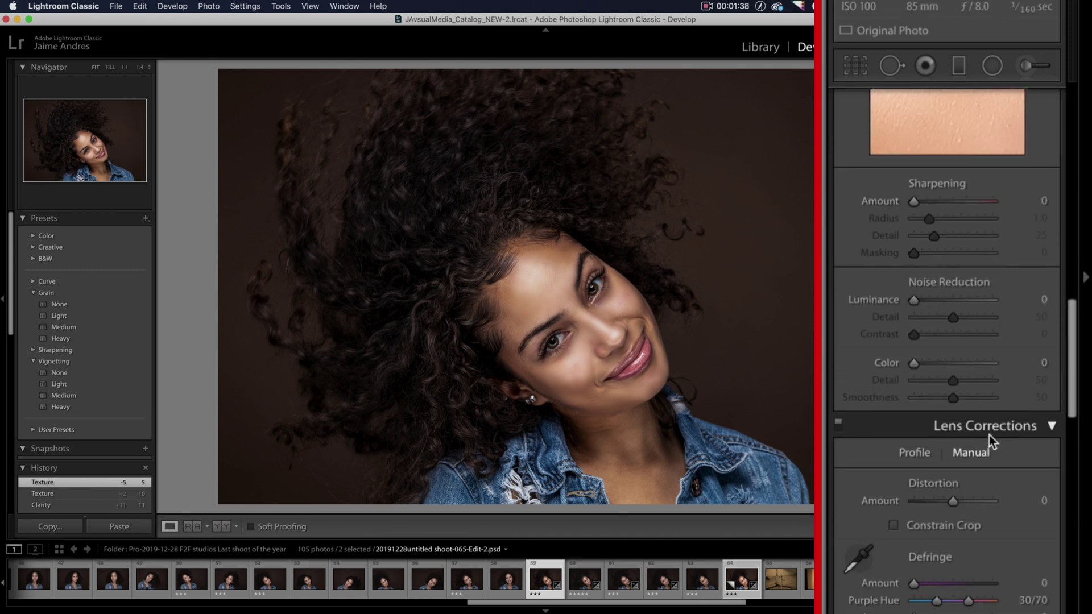
scroll(989, 435, "down", 8)
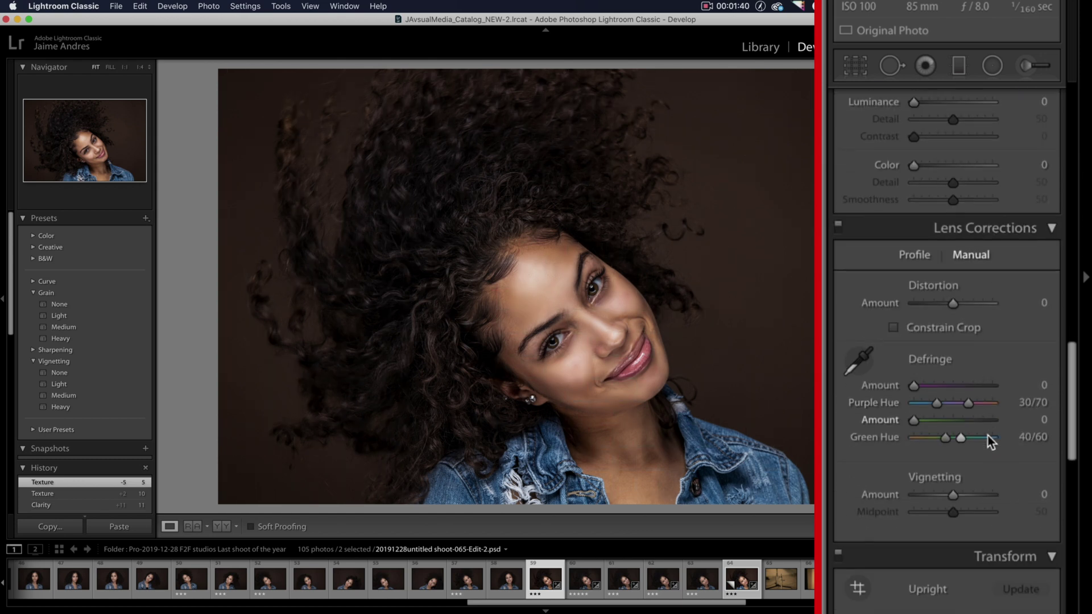
scroll(988, 435, "down", 8)
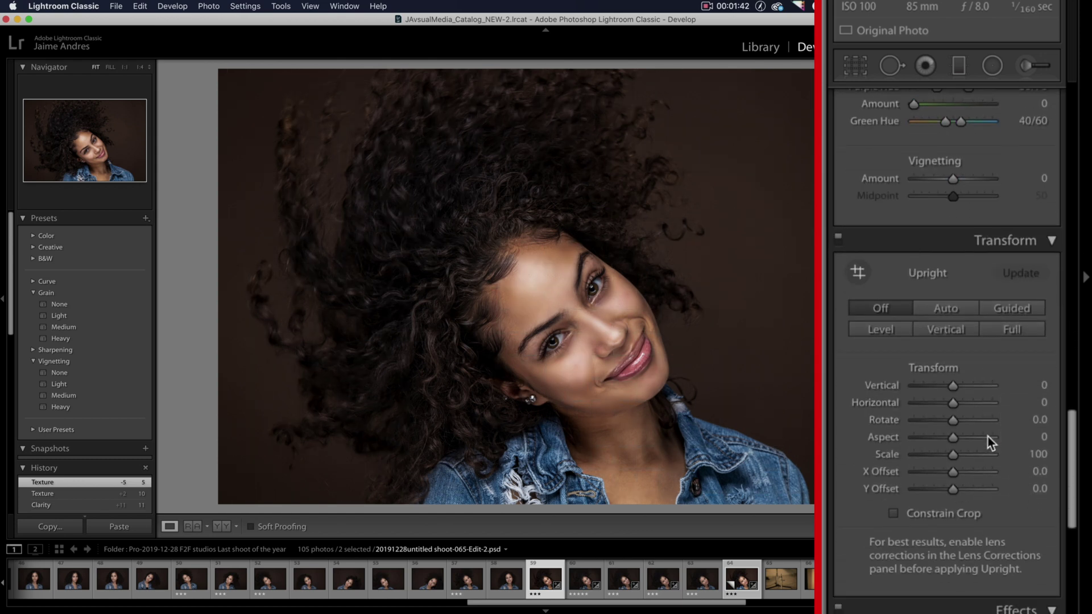
scroll(988, 438, "up", 4)
scroll(989, 438, "down", 4)
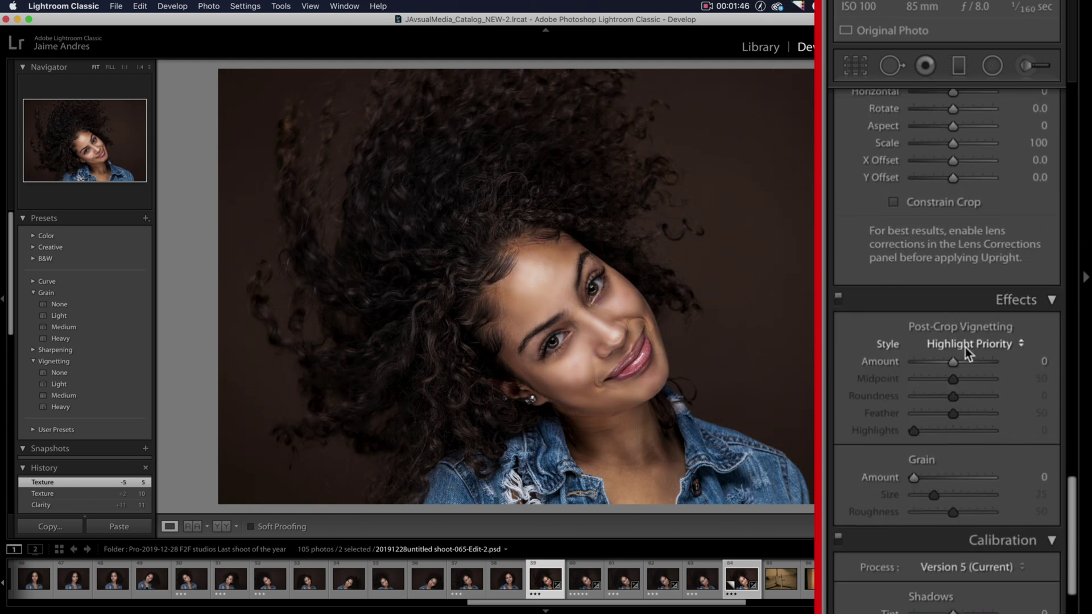
left_click_drag(954, 363, 947, 364)
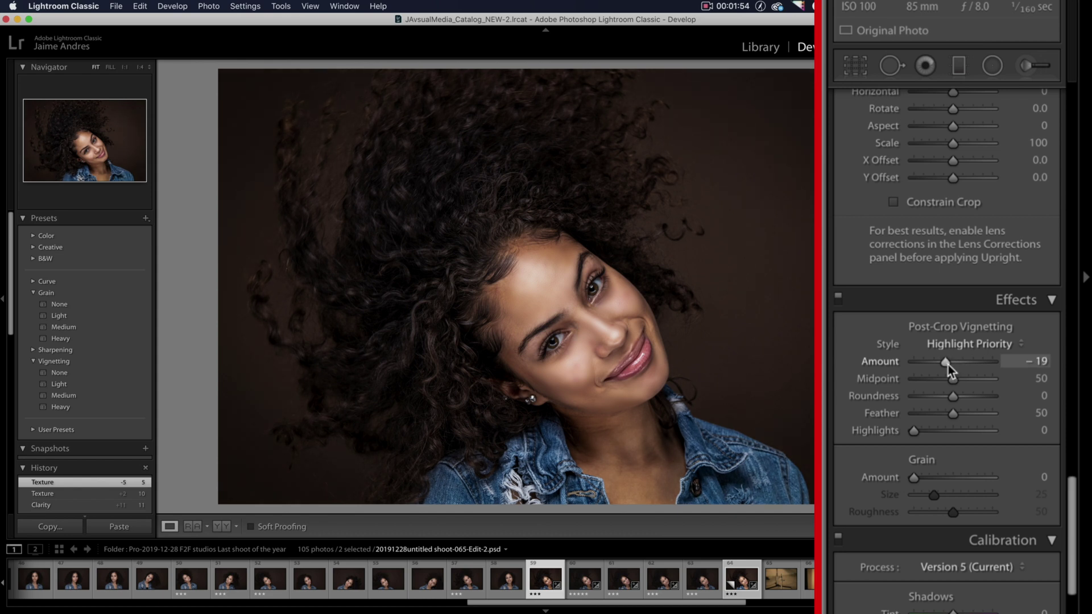
left_click_drag(947, 364, 947, 364)
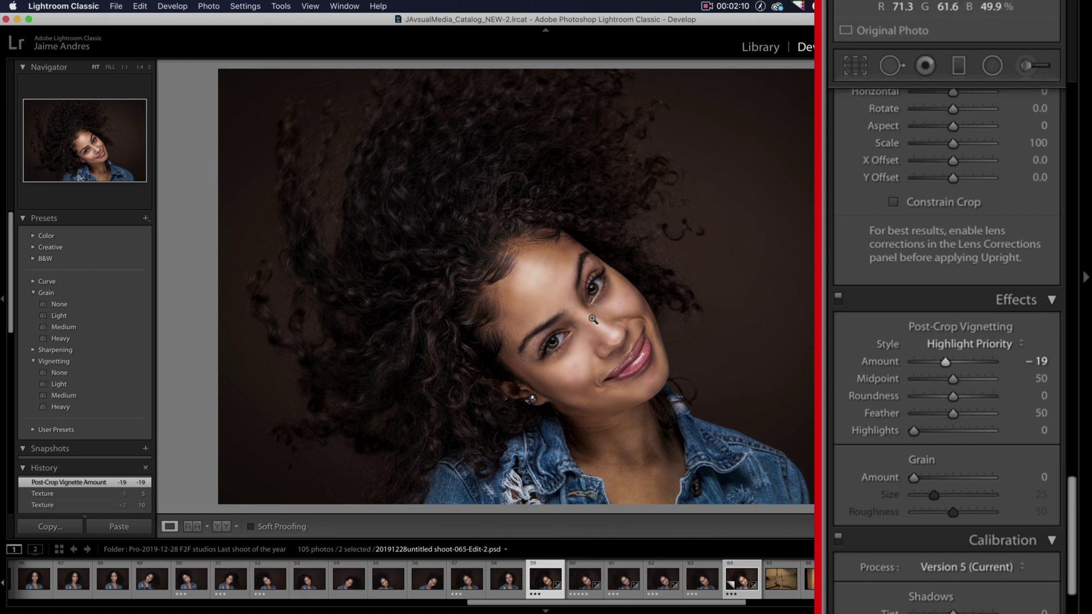
Get close to the subject's upper eye and start a new Adjustment Brush mask with the Iris Enhance effect.
left_click(594, 287)
left_click_drag(600, 332, 585, 347)
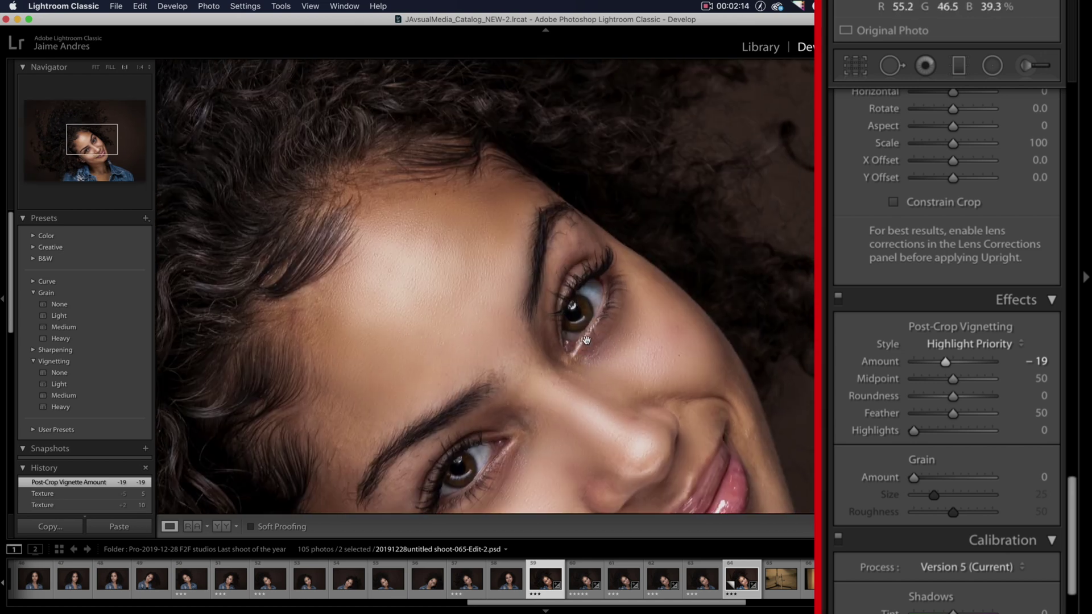
key("super+equal")
key("super+equal")
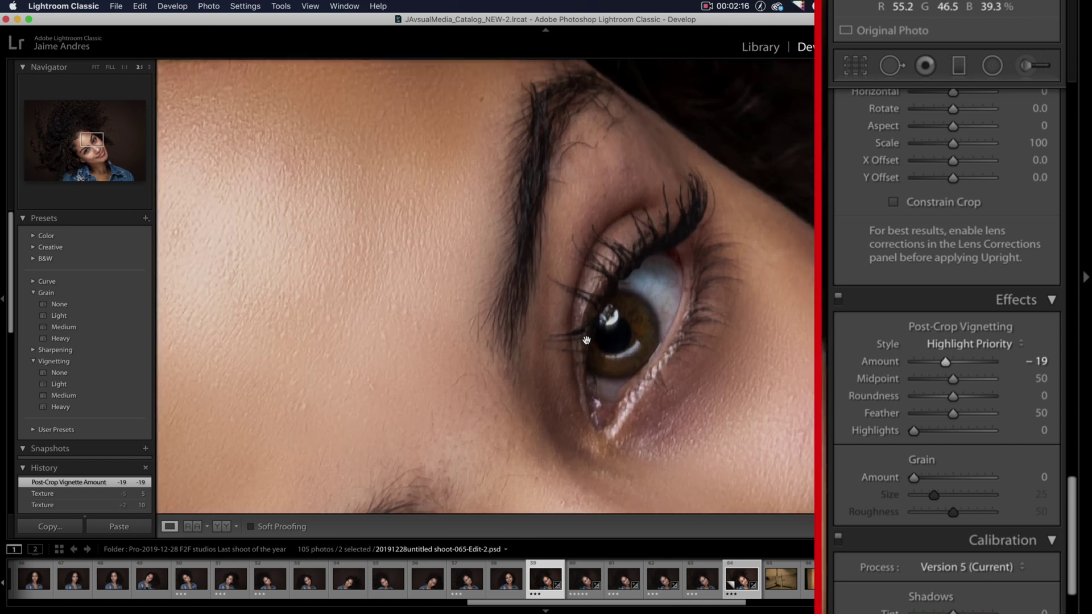
left_click_drag(704, 352, 687, 266)
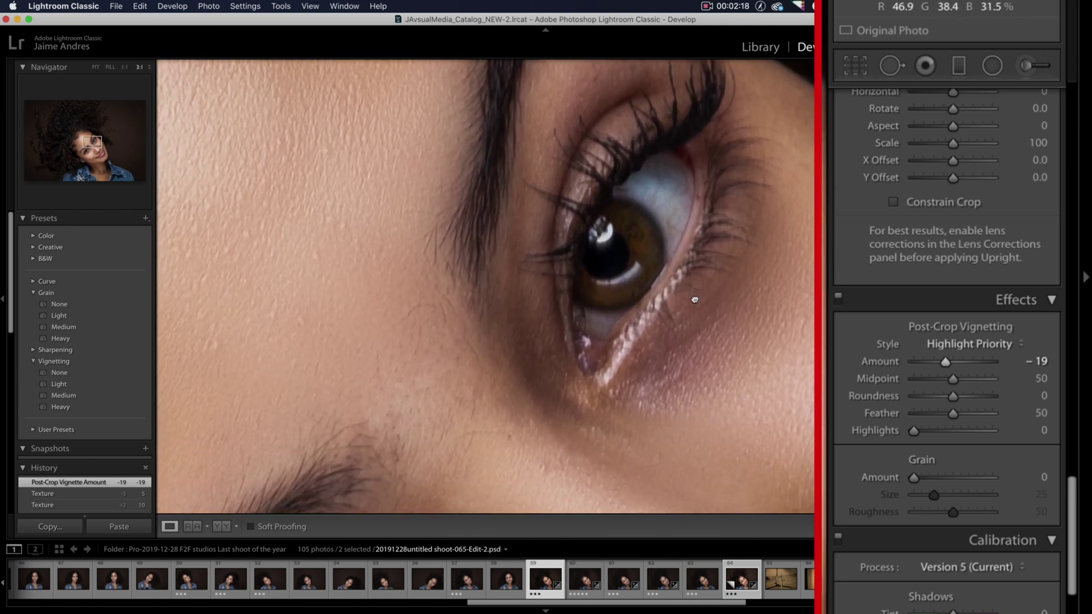
scroll(993, 263, "up", 15)
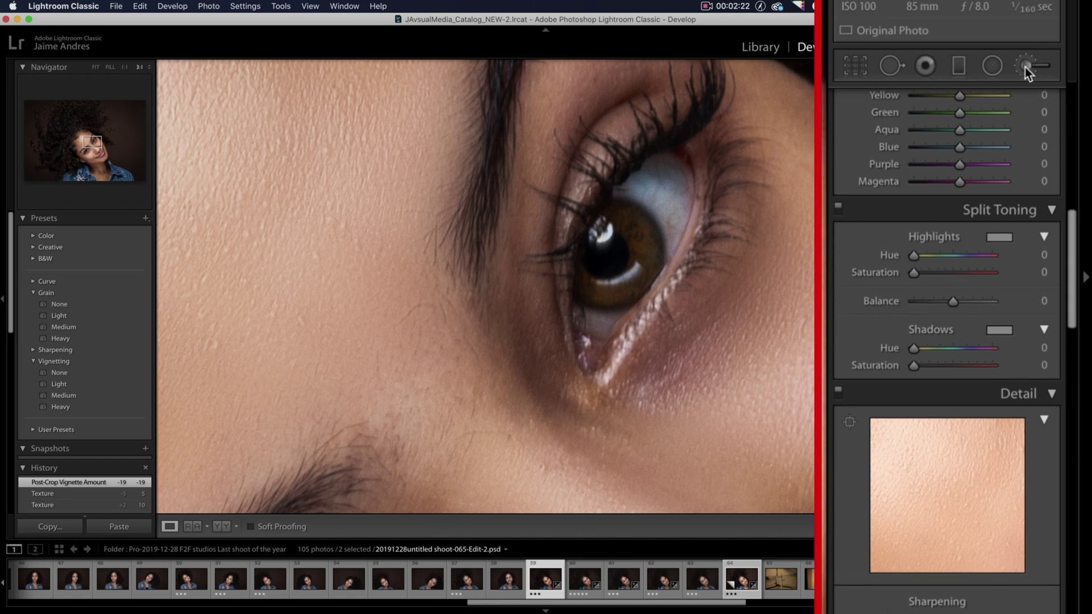
left_click(1025, 67)
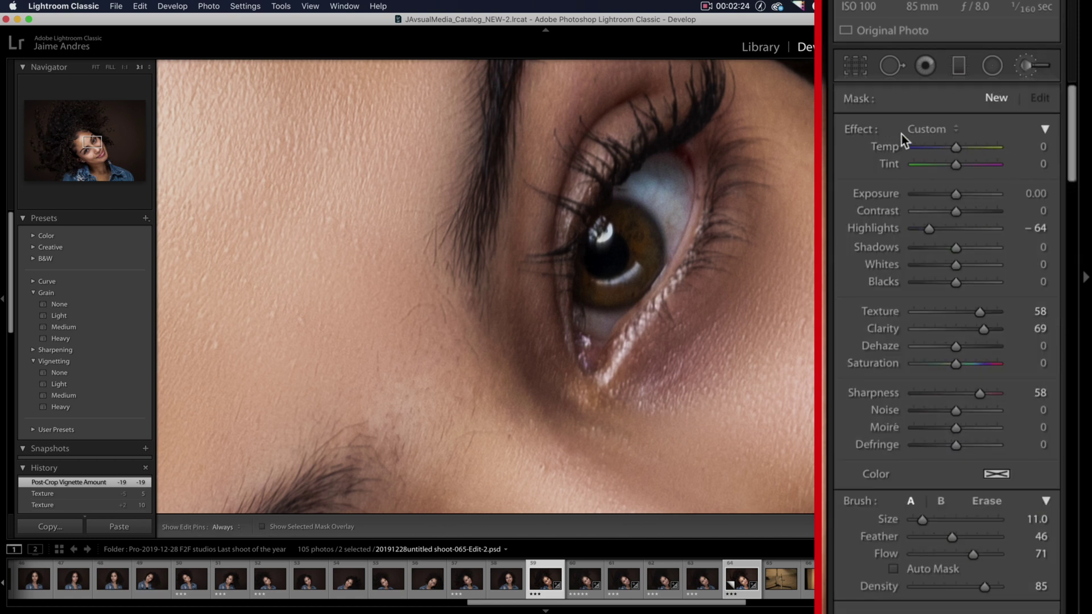
left_click(924, 130)
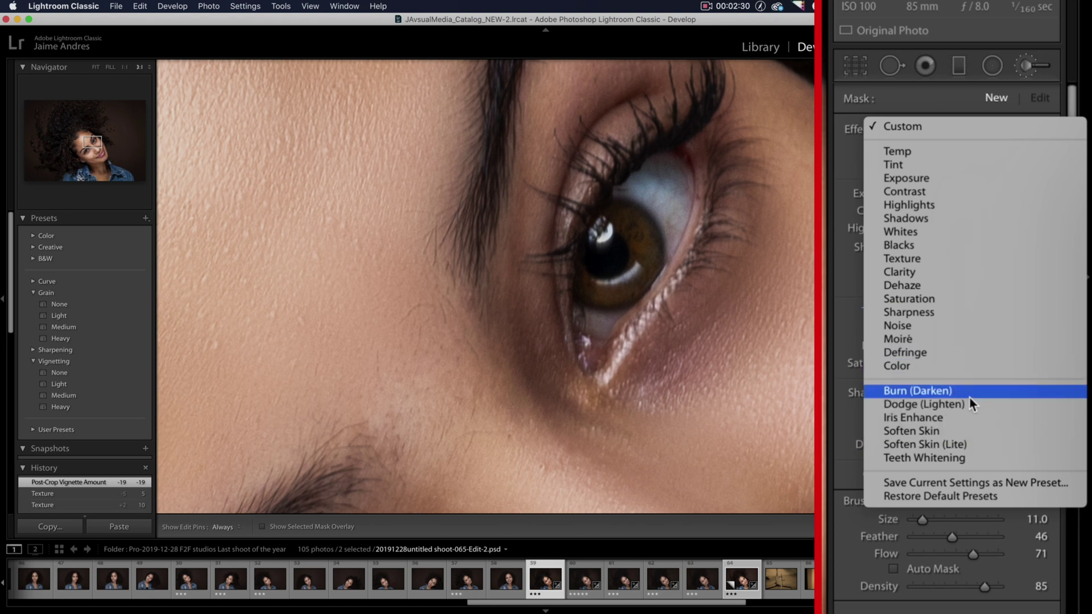
left_click(968, 416)
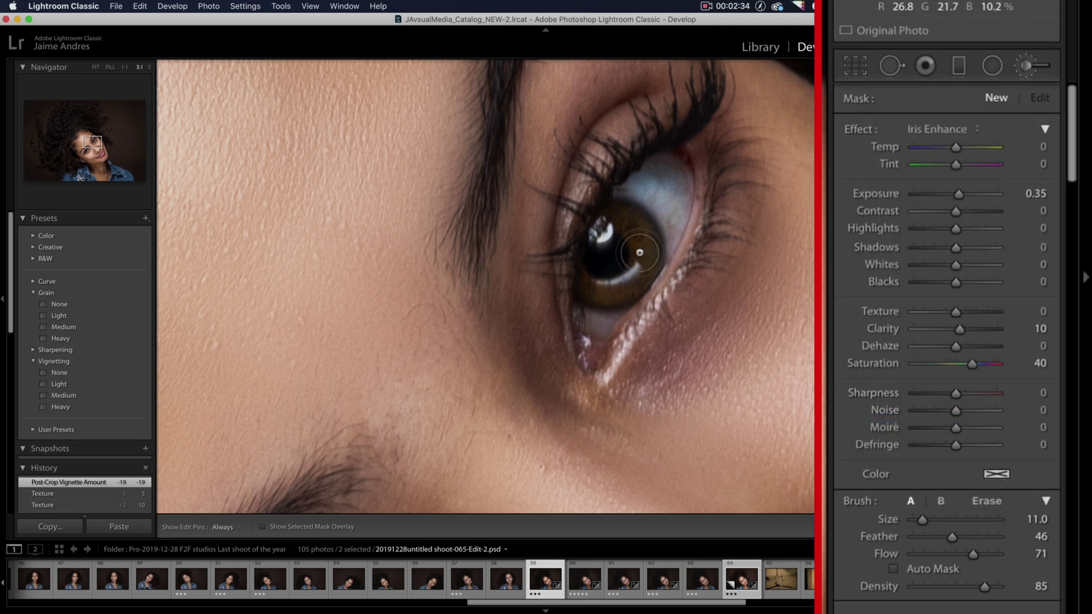
Reduce the brush size to 7 and paint the Iris Enhance effect over the upper eye's iris.
key("bracketleft")
key("bracketleft")
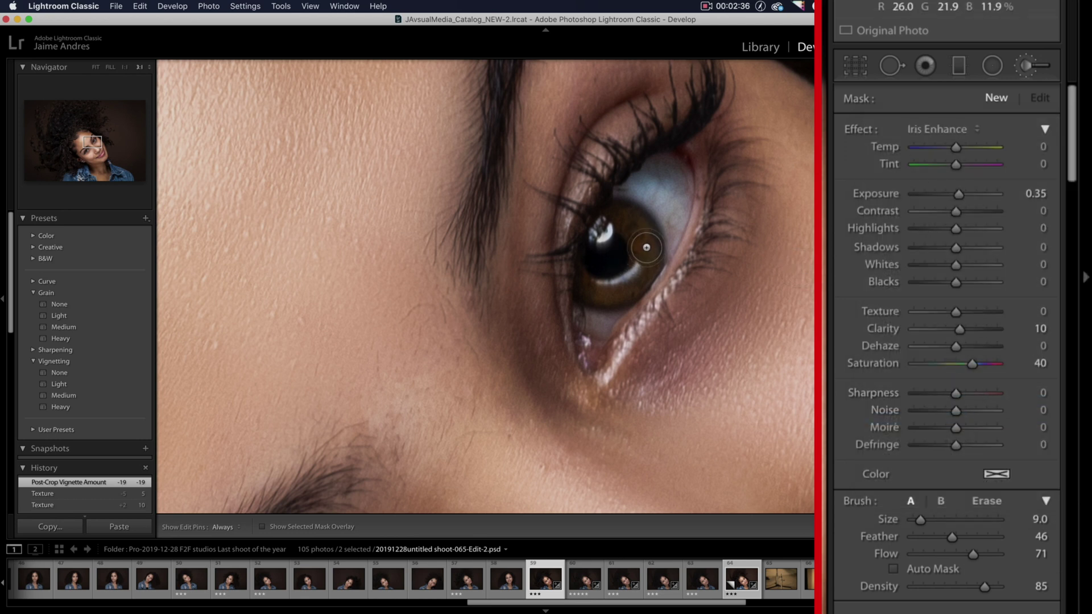
key("bracketleft")
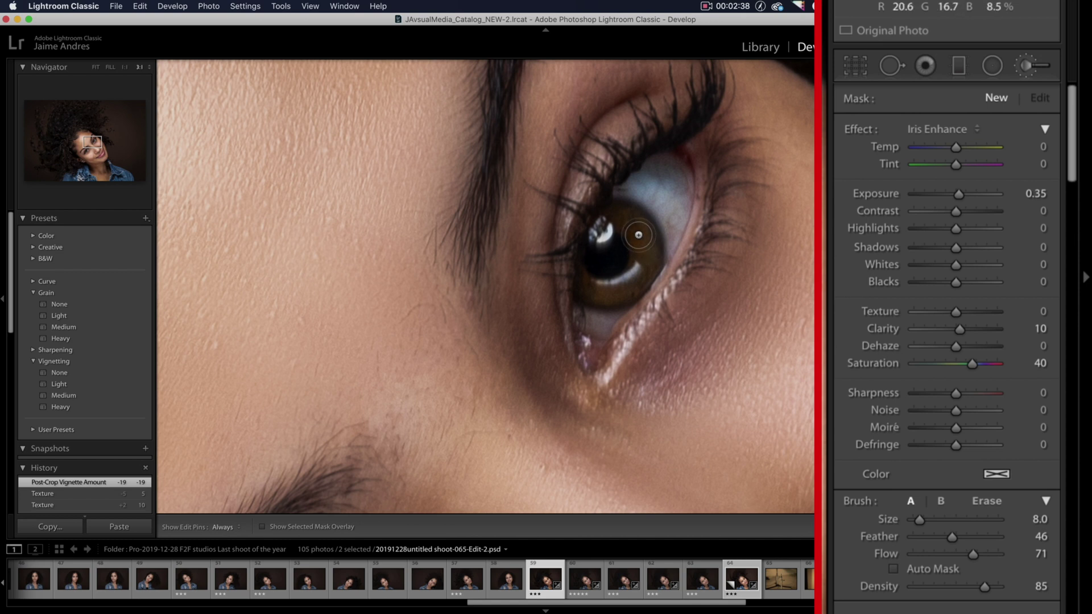
key("h")
key("bracketleft")
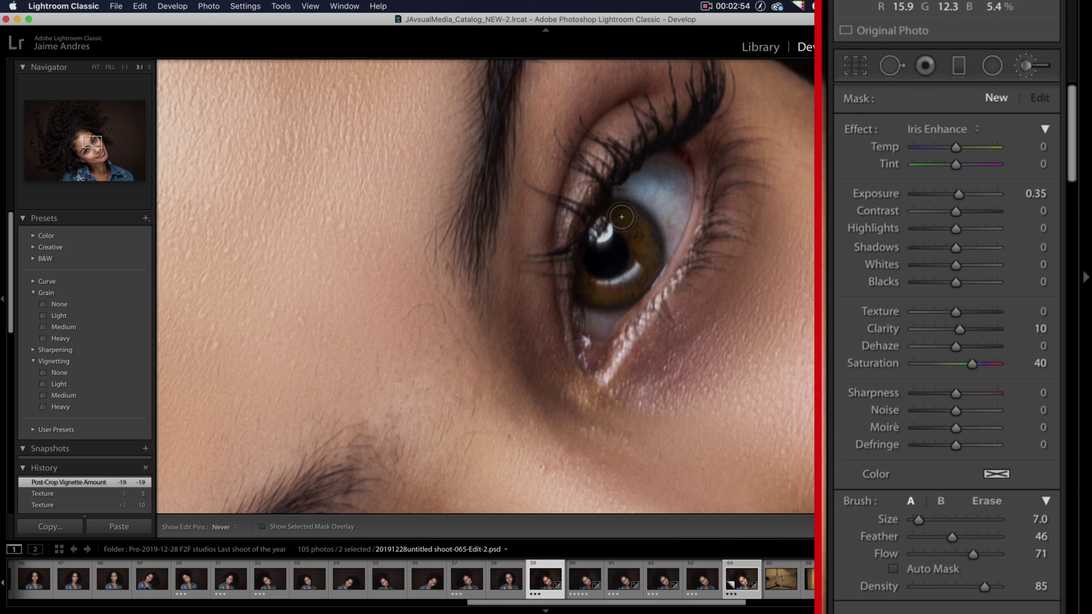
left_click(638, 257)
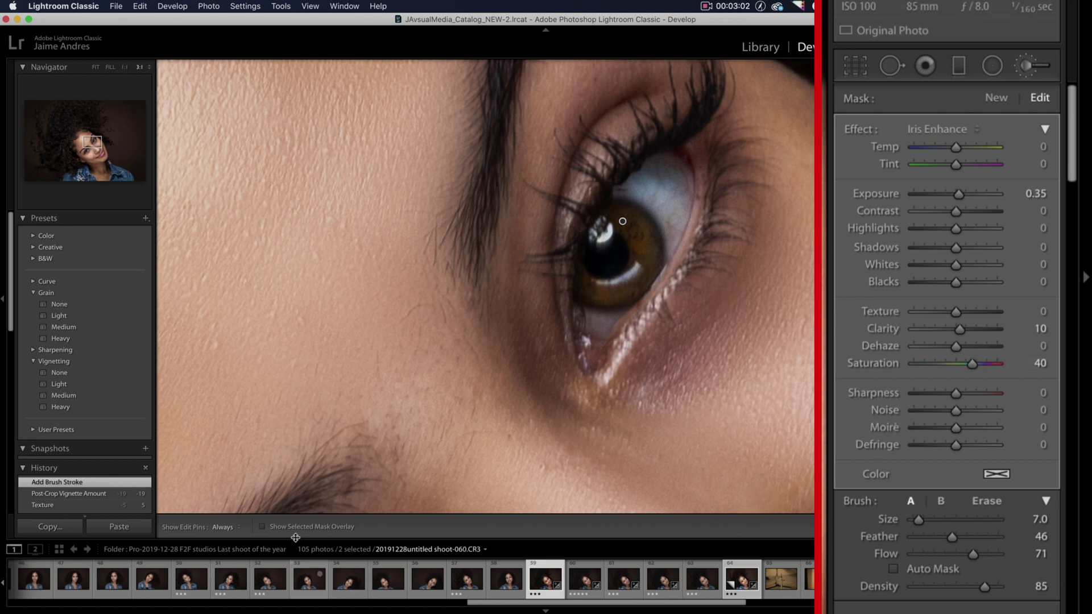
Show the selected mask overlay to check the brush coverage on the painted iris.
left_click(263, 528)
left_click(262, 527)
left_click(262, 528)
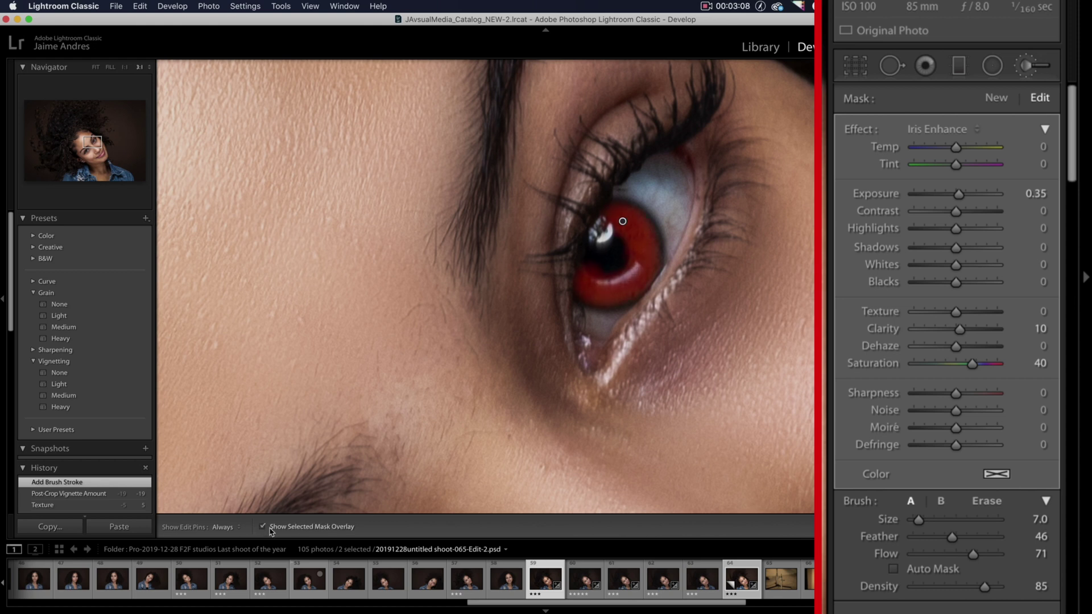
Paint the other eye's iris into the same mask with a size 7 brush, and hide the mask overlay.
key("bracketright")
key("bracketright")
key("bracketright")
key("bracketright")
key("bracketleft")
key("bracketleft")
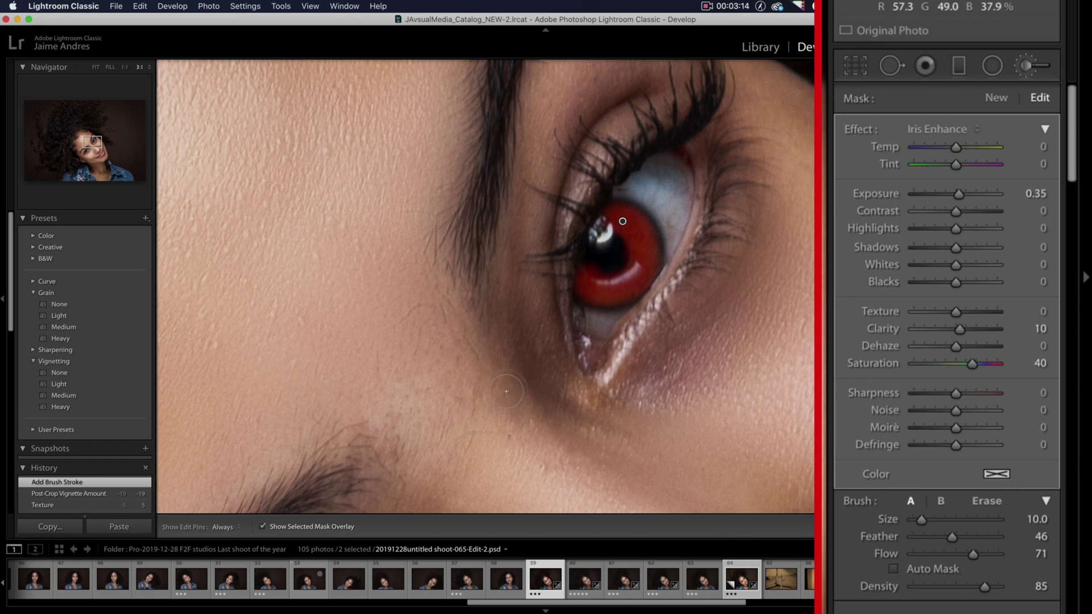
mouse_move(504, 419)
left_mouse_down()
mouse_move(507, 390)
mouse_move(592, 227)
mouse_move(716, 97)
left_mouse_up()
left_click_drag(497, 378, 541, 289)
key("bracketleft")
key("bracketleft")
key("bracketleft")
mouse_move(528, 269)
left_mouse_down()
mouse_move(548, 278)
mouse_move(554, 319)
mouse_move(509, 343)
mouse_move(490, 335)
mouse_move(487, 317)
mouse_move(490, 340)
mouse_move(529, 346)
mouse_move(556, 318)
mouse_move(553, 278)
mouse_move(532, 262)
mouse_move(549, 279)
mouse_move(550, 316)
left_mouse_up()
left_click(263, 528)
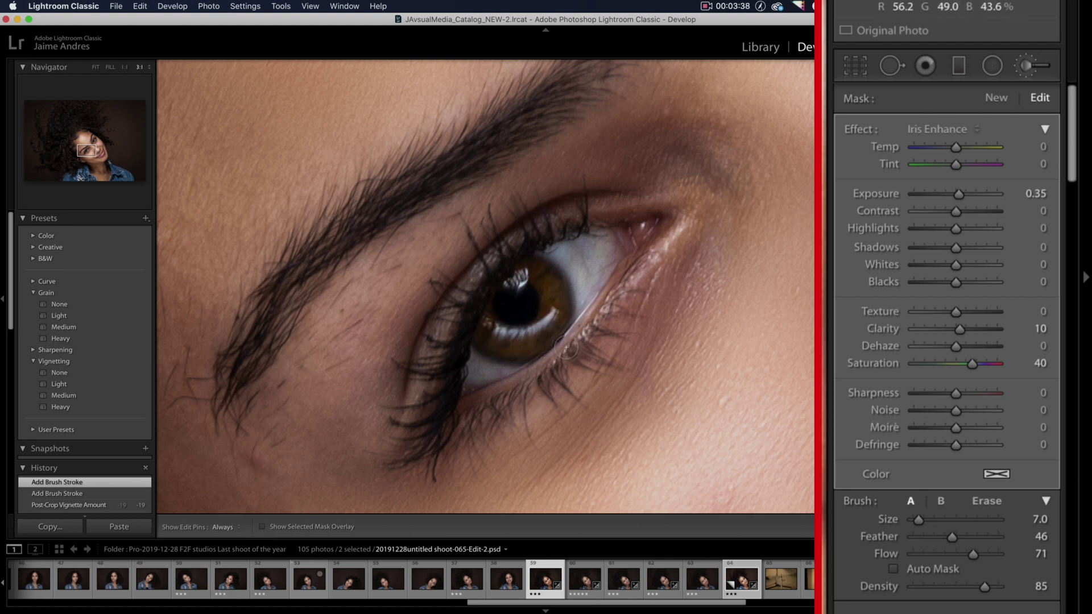
Strengthen the iris mask with Sharpness 48, Saturation 55, Shadows 84 and Exposure 3.61.
key("super+minus")
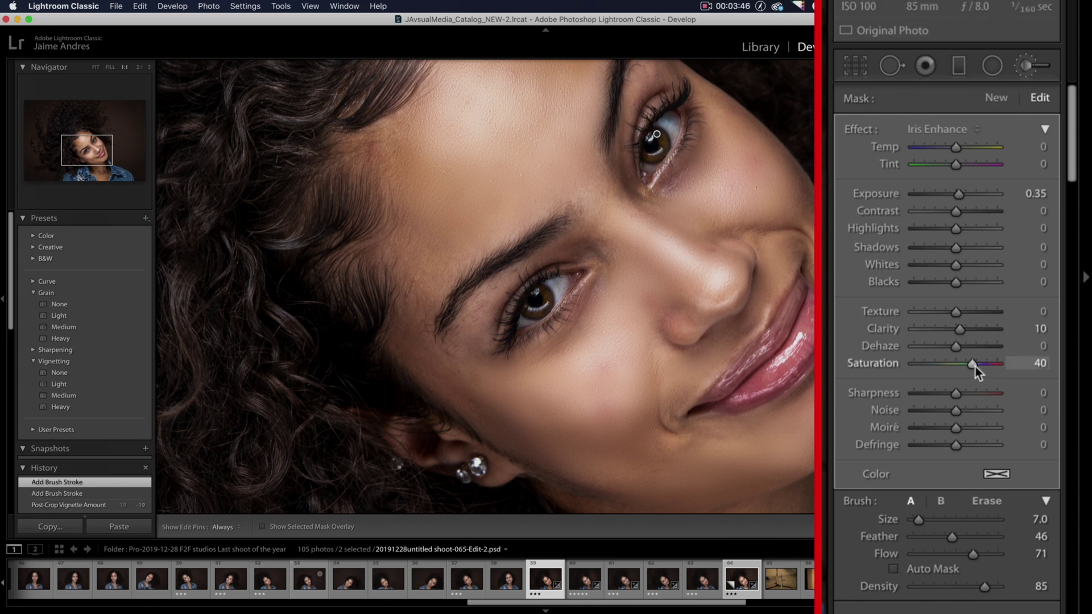
left_click_drag(955, 397, 982, 366)
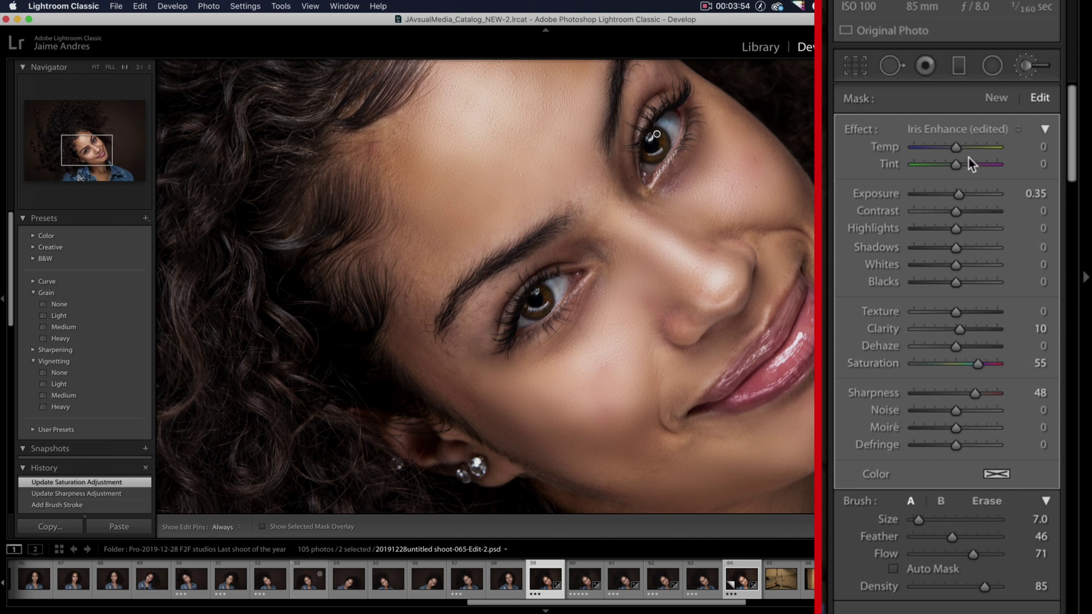
left_click_drag(964, 197, 963, 197)
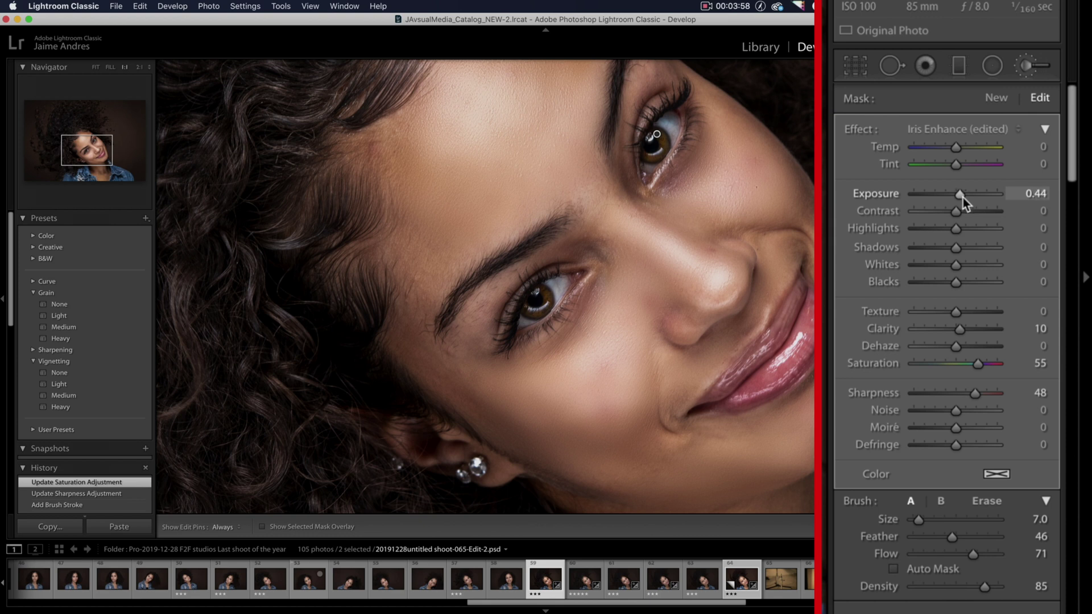
left_click_drag(959, 250, 994, 251)
left_click_drag(961, 196, 995, 191)
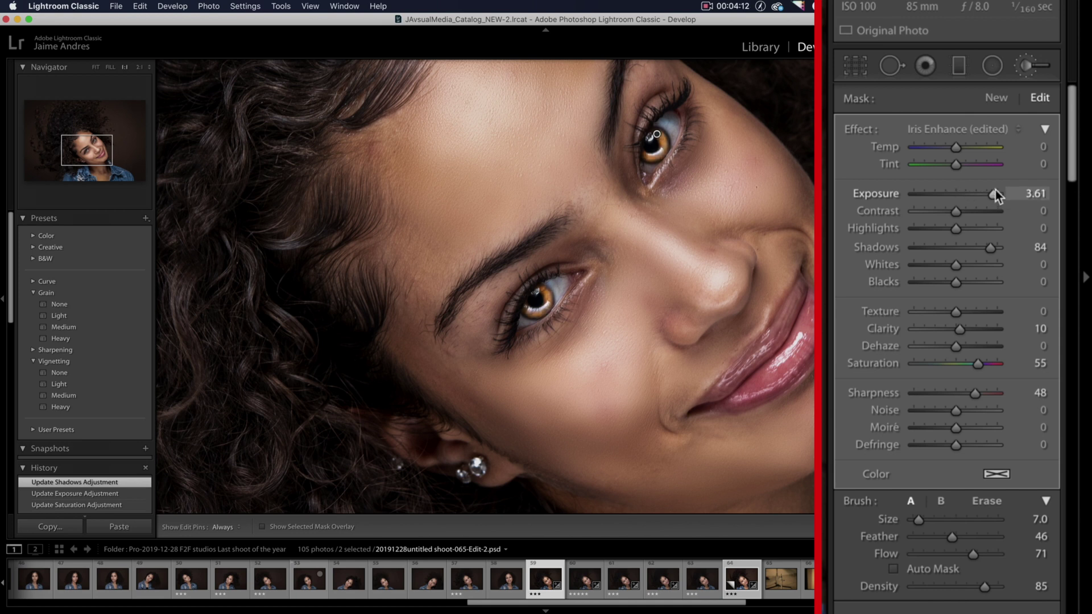
Lower the Exposure of the iris mask to 0.71.
left_click_drag(995, 191, 968, 198)
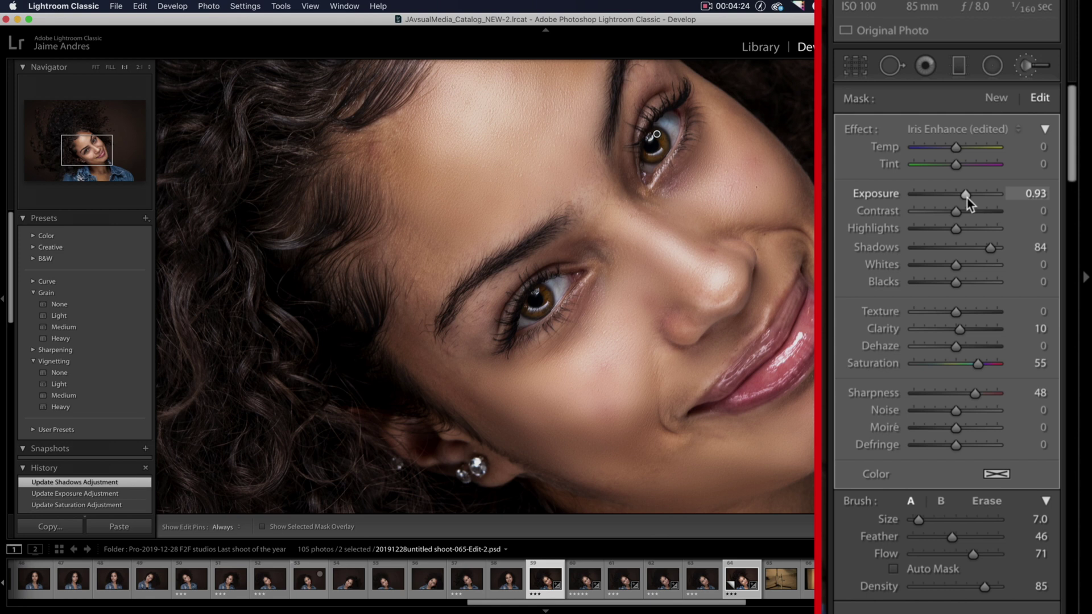
left_click_drag(966, 198, 964, 198)
key("Up")
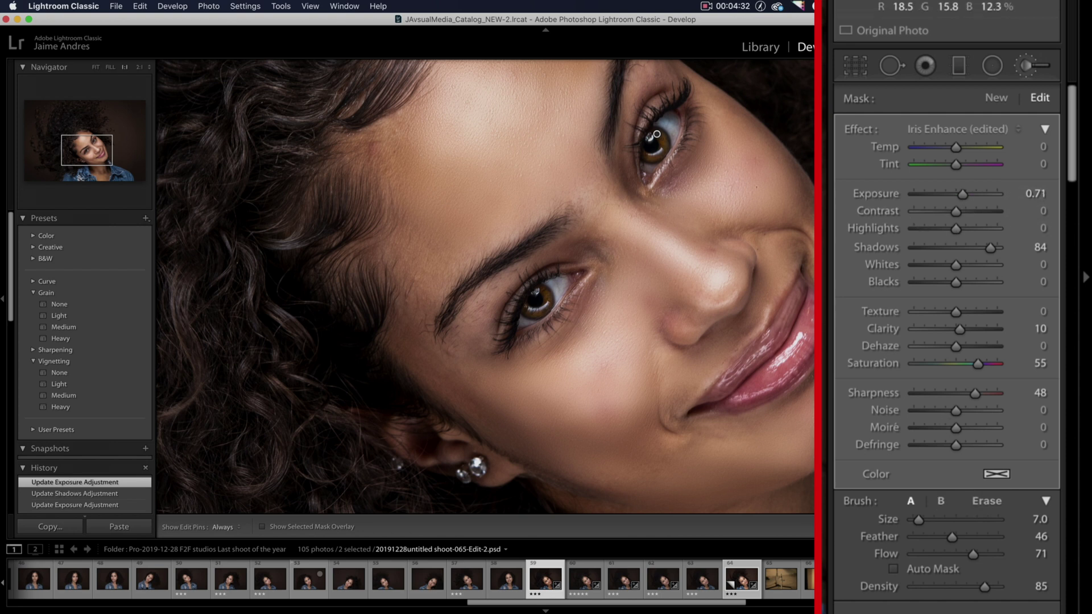
Set the iris mask's Shadows to 72, Saturation to 65 and Sharpness to 56, and finish the brush adjustment.
key("super+minus")
key("super+minus")
key("super+minus")
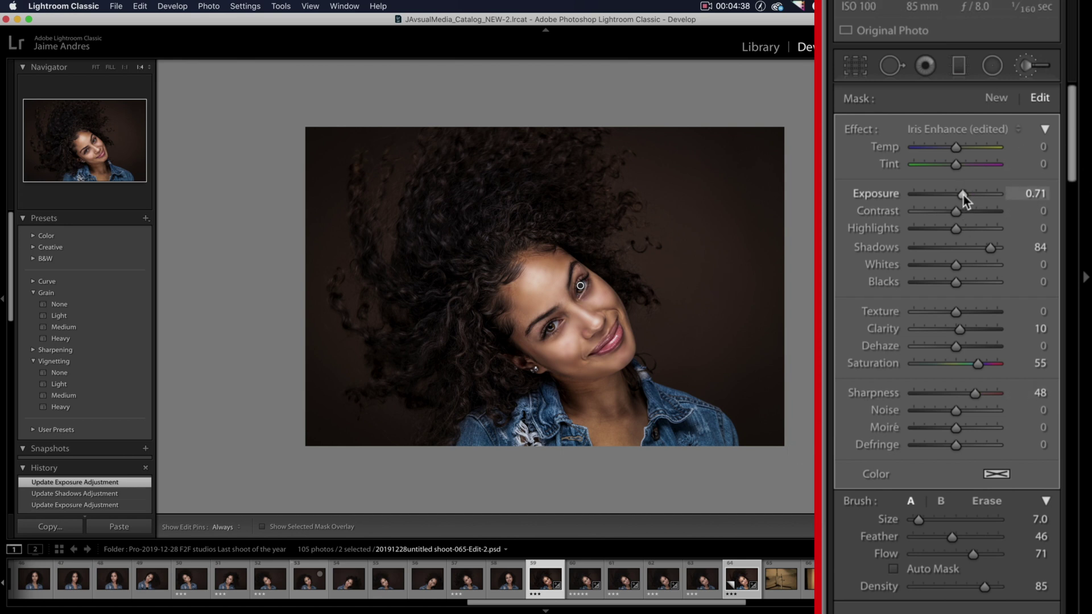
left_click_drag(993, 246, 988, 247)
left_click_drag(977, 363, 1025, 369)
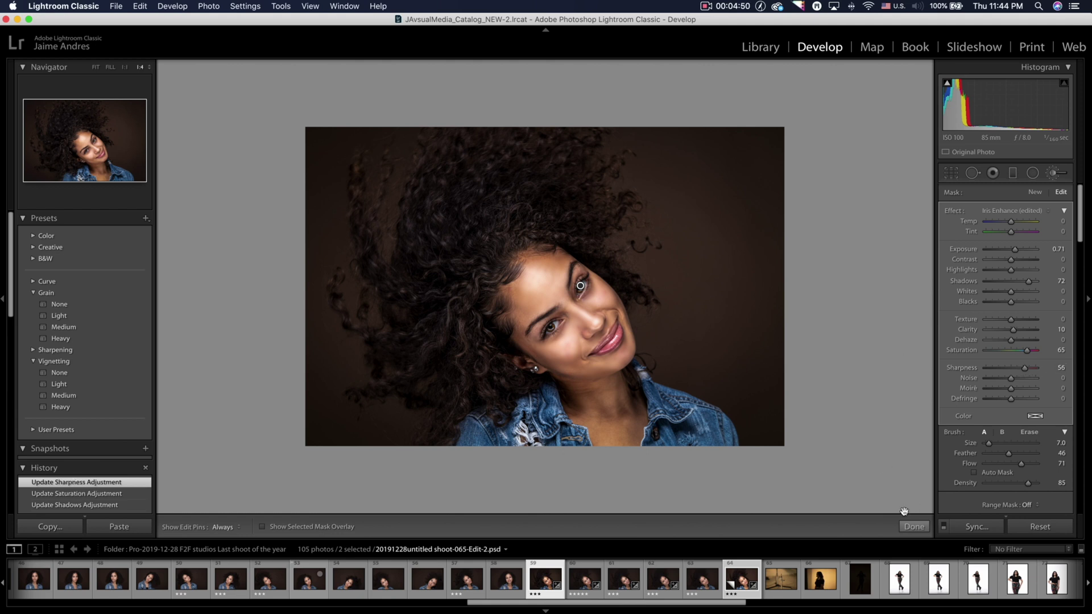
left_click(913, 527)
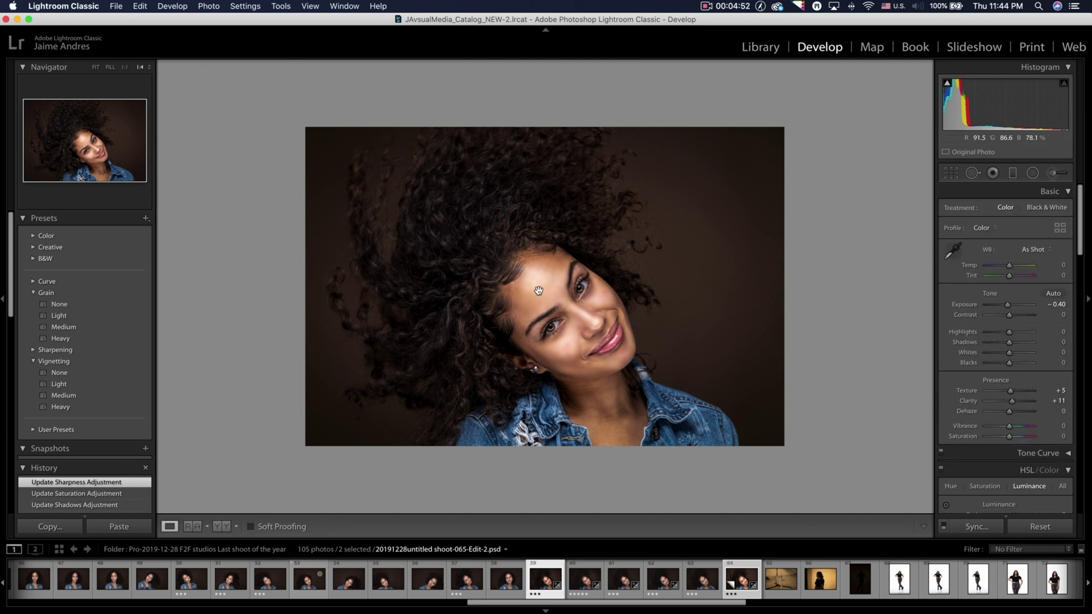
Send a copy of the photo with Lightroom adjustments to Luminar 4 as a 16-bit TIFF at resolution 300.
left_click(575, 335)
left_click(587, 360)
left_click(630, 358)
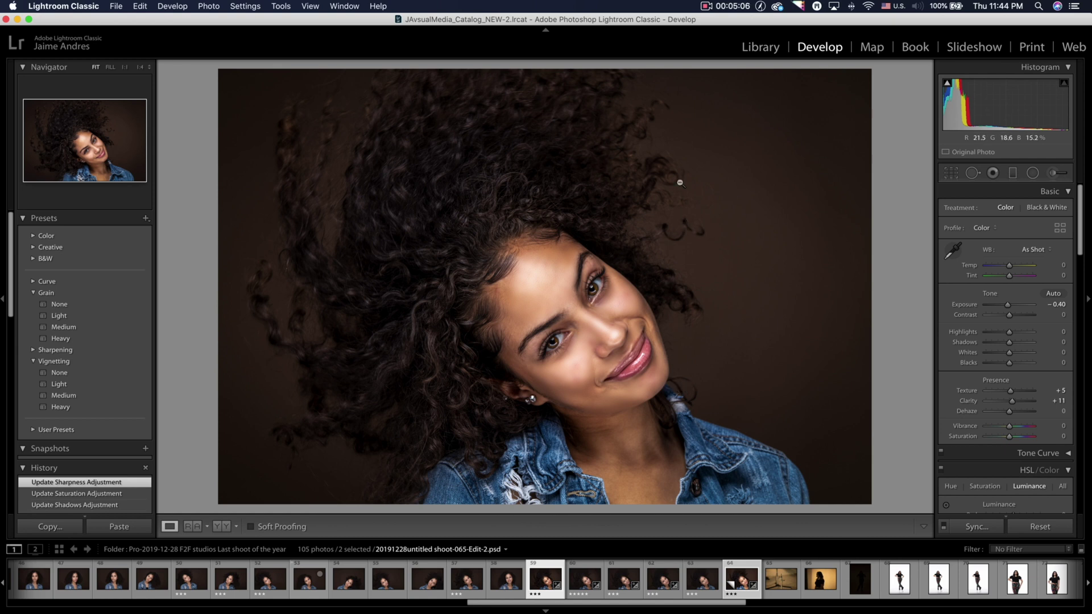
right_click(688, 155)
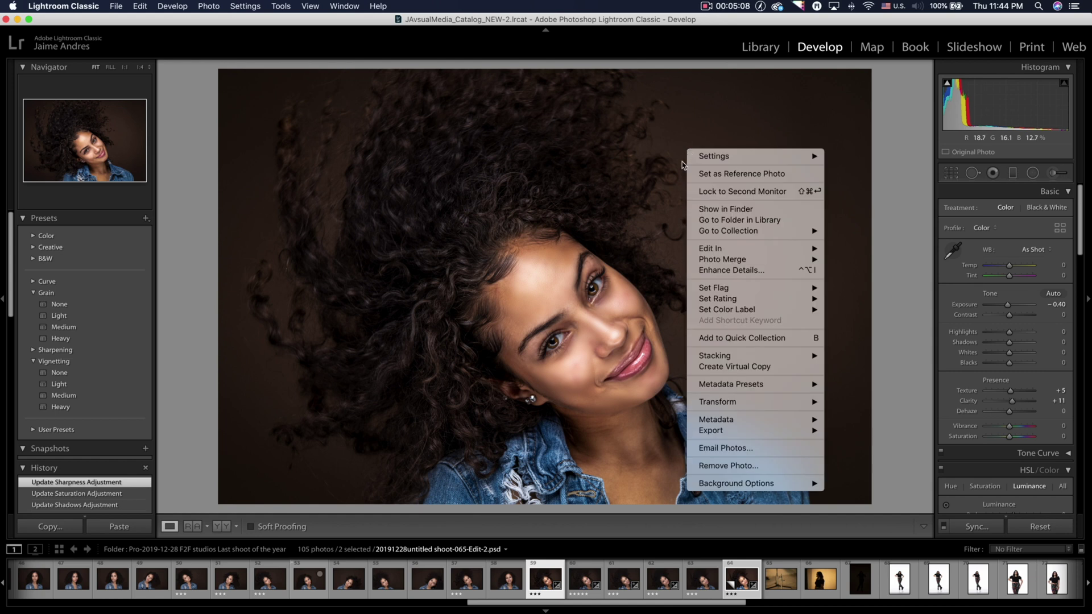
mouse_move(731, 251)
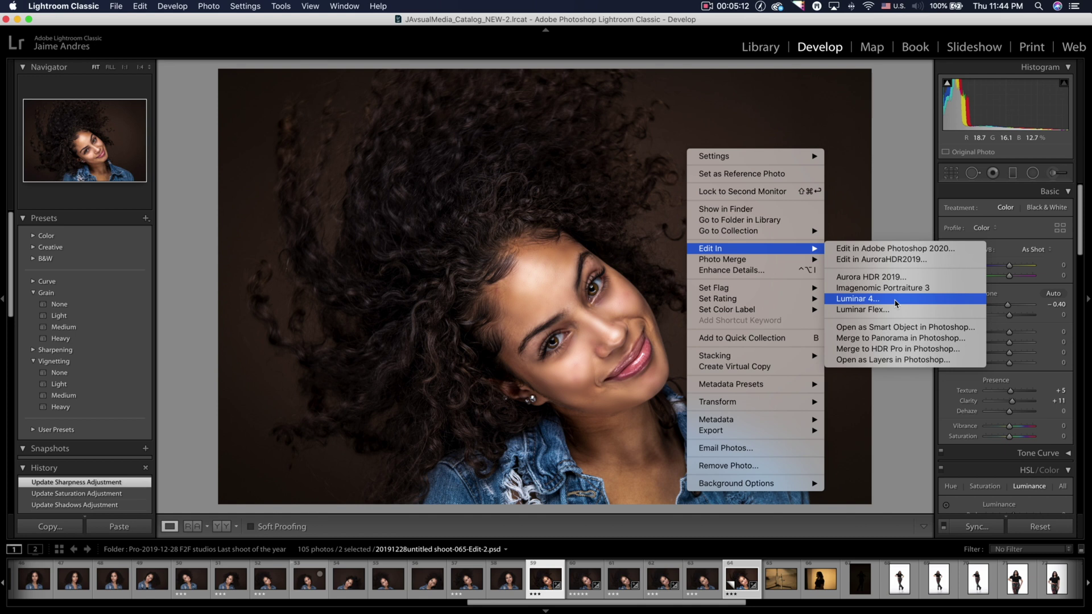
left_click(895, 303)
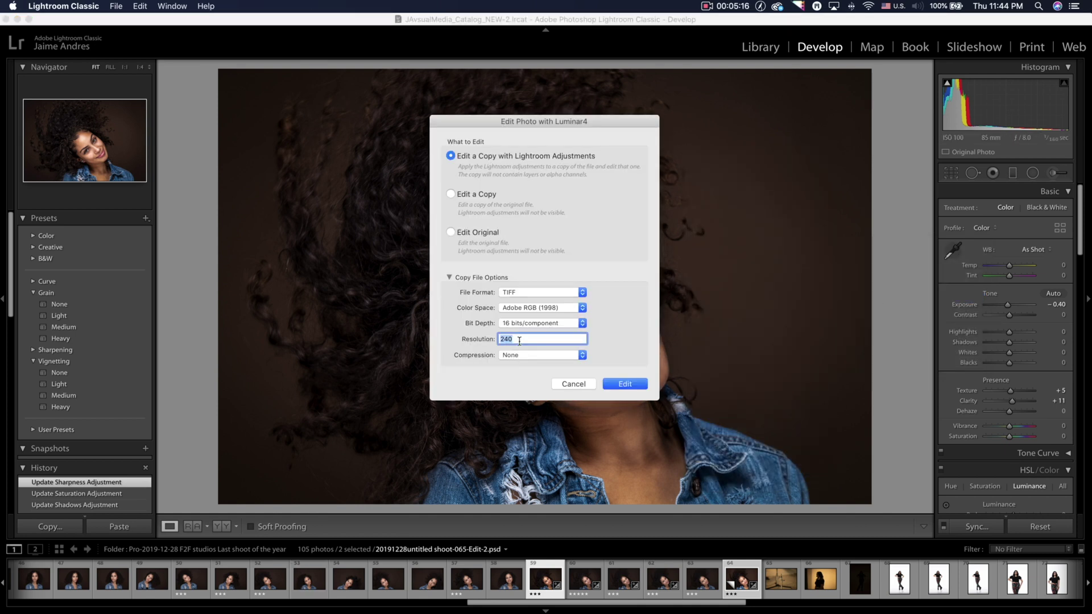
type("300")
key("Return")
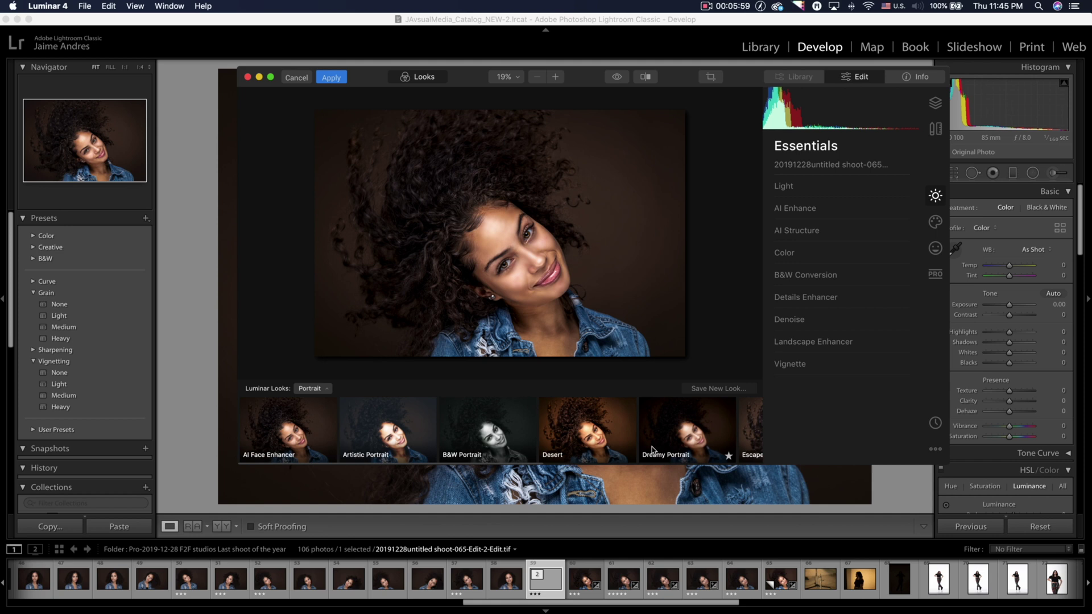
Apply the Female Portrait look from the Portrait collection and check its effect on the face up close.
left_click(322, 390)
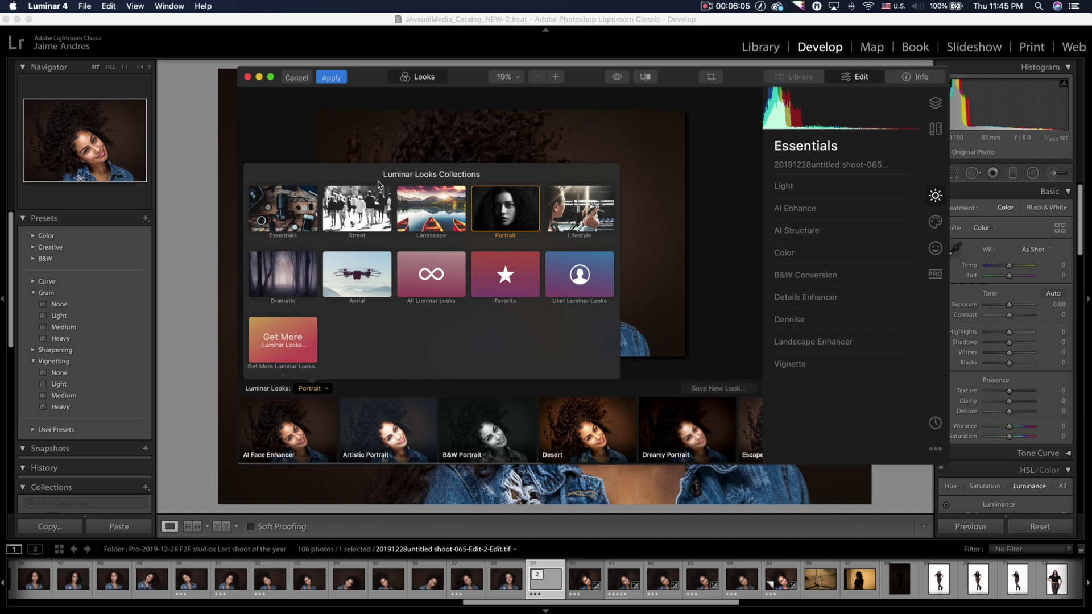
left_click(519, 216)
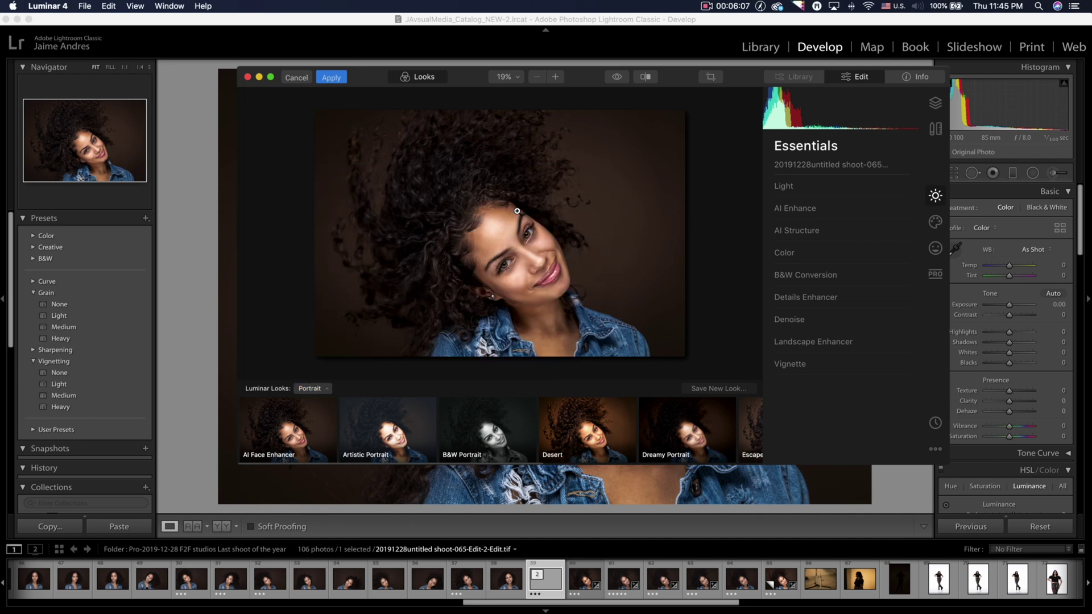
scroll(589, 423, "right", 2)
scroll(588, 424, "right", 8)
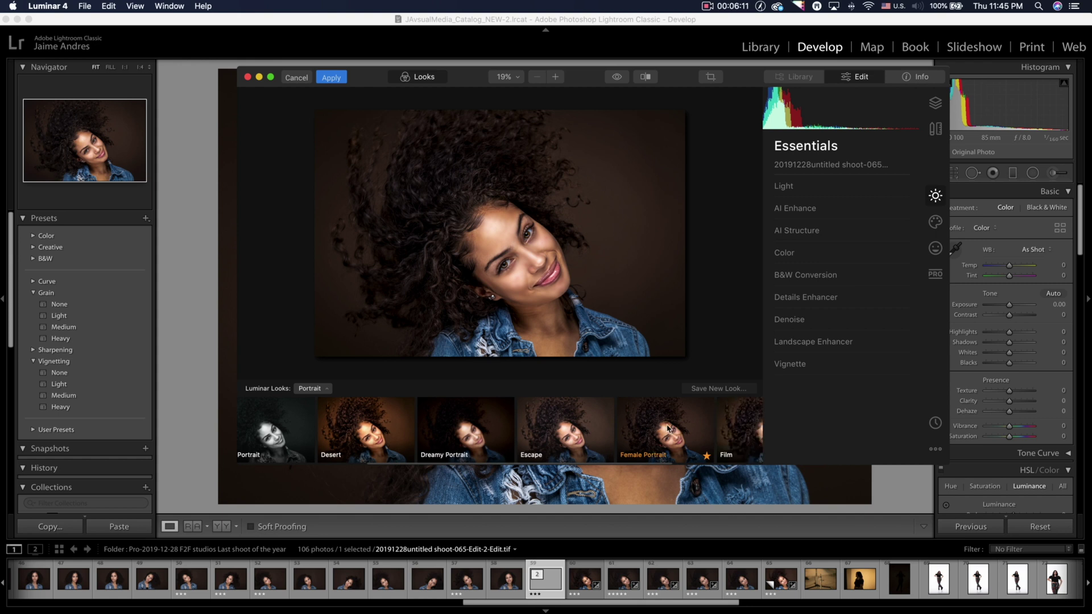
left_click(669, 427)
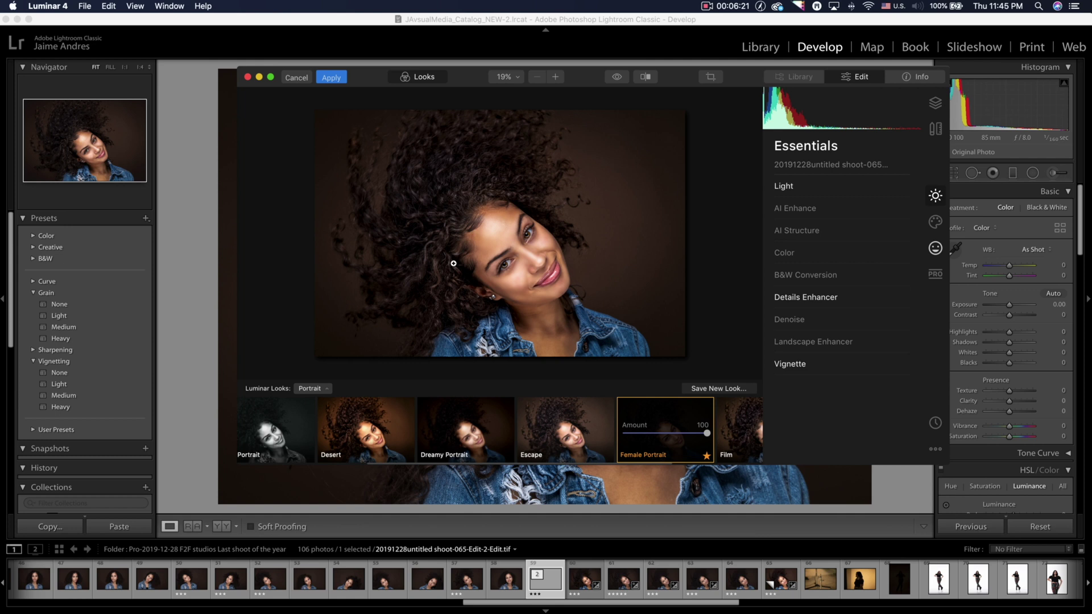
left_click(497, 261)
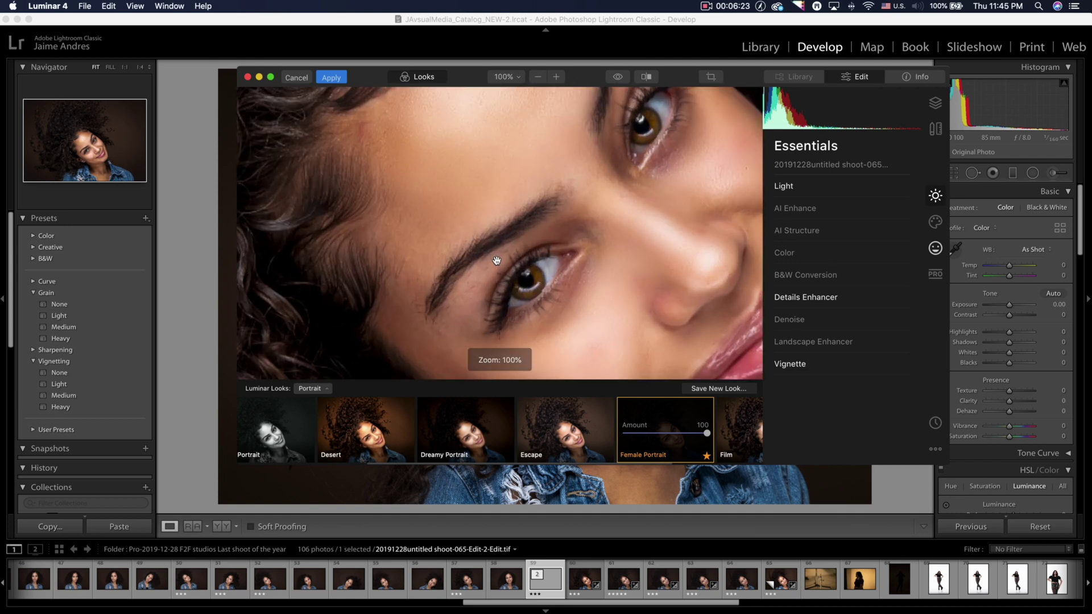
left_click_drag(649, 299, 568, 183)
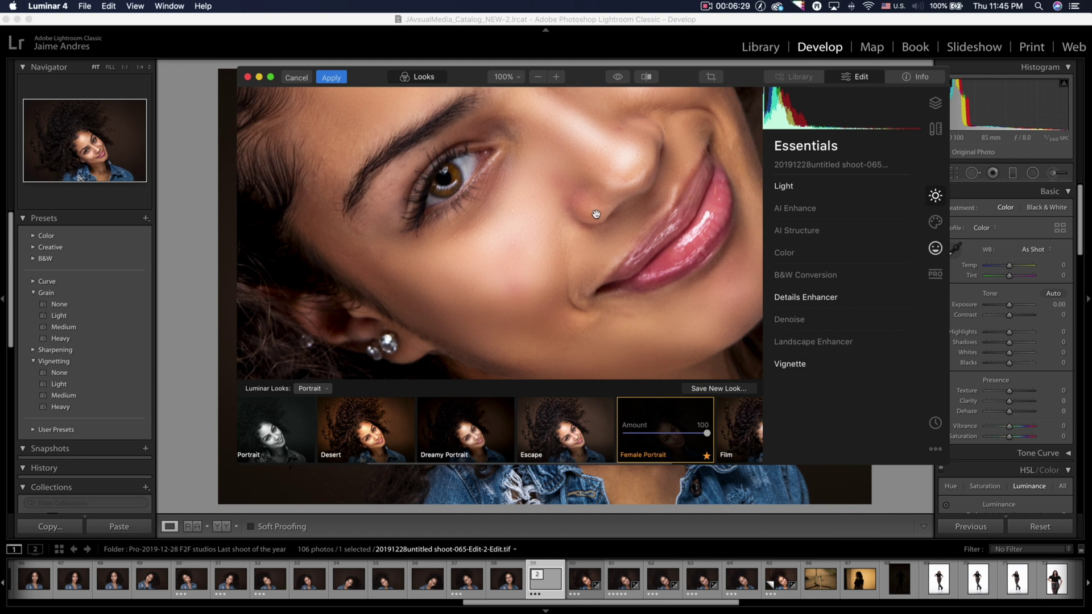
left_click_drag(596, 214, 557, 305)
left_click(540, 215)
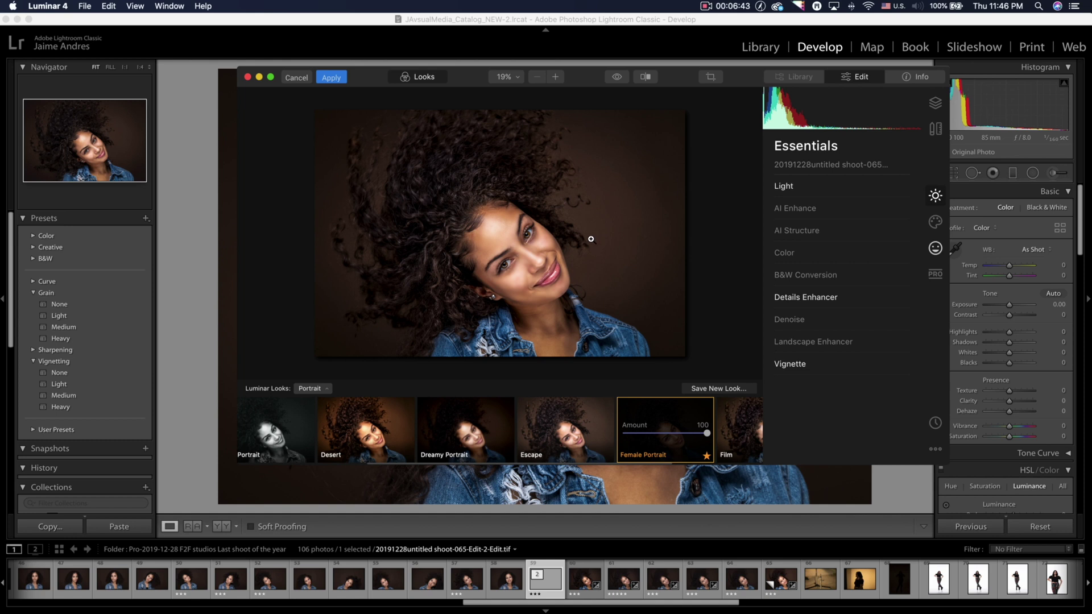
Choose the point between the eyes as the subject center of the Vignette.
left_click(802, 364)
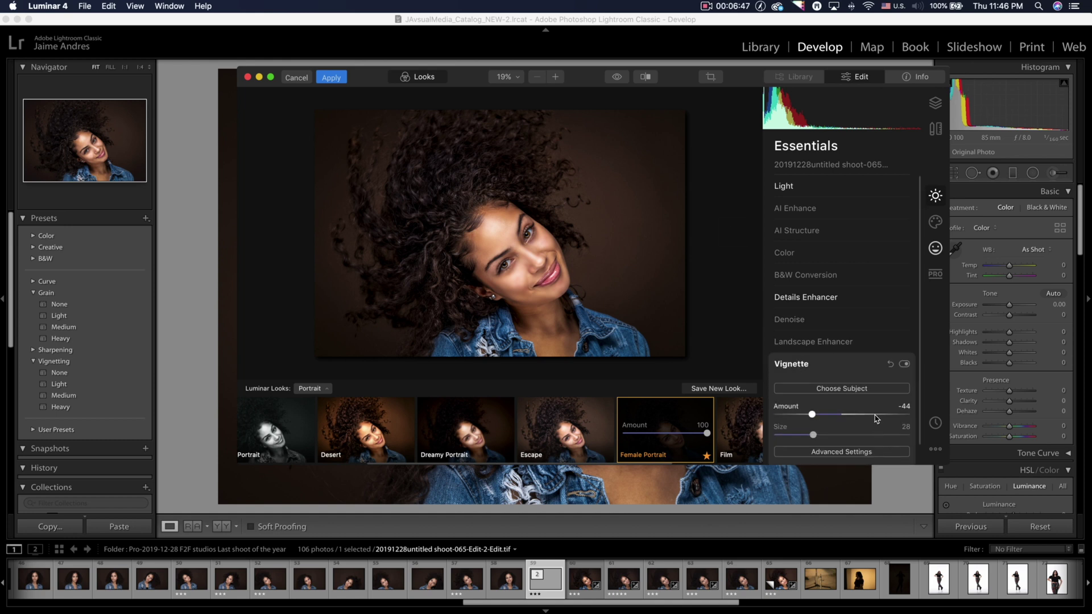
left_click(851, 391)
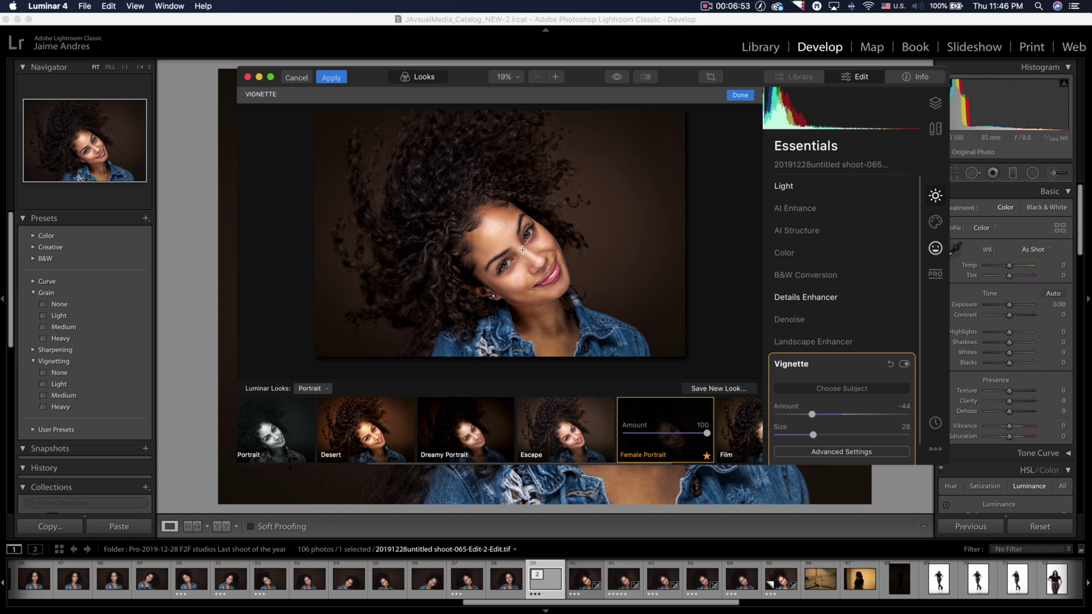
left_click(522, 250)
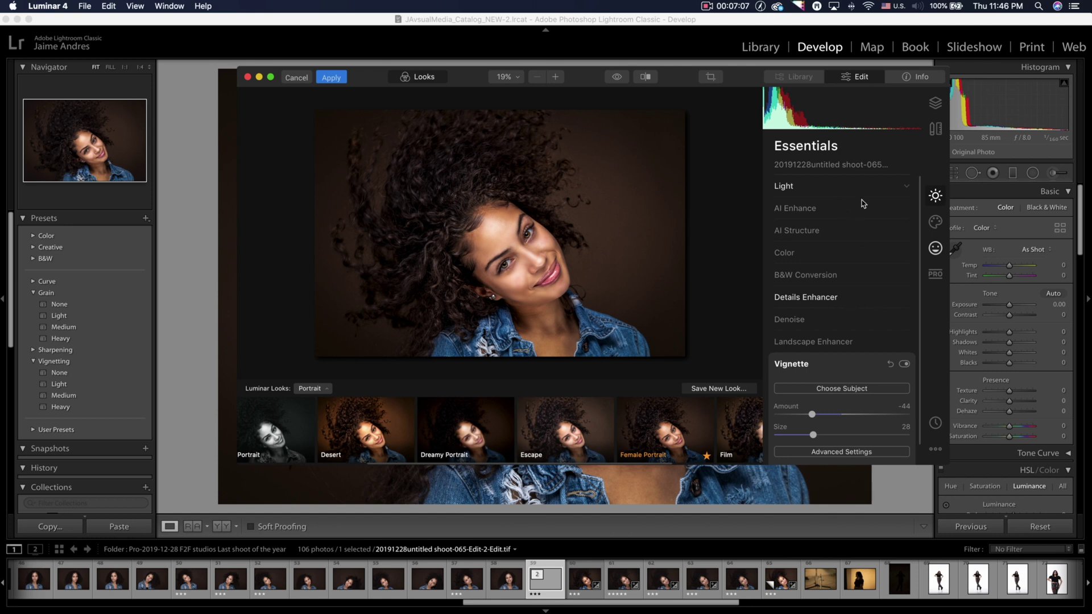
Set AI Skin Enhancer to 76 with AI Skin Defects Removal enabled, and apply the edits back to Lightroom Classic.
left_click(935, 248)
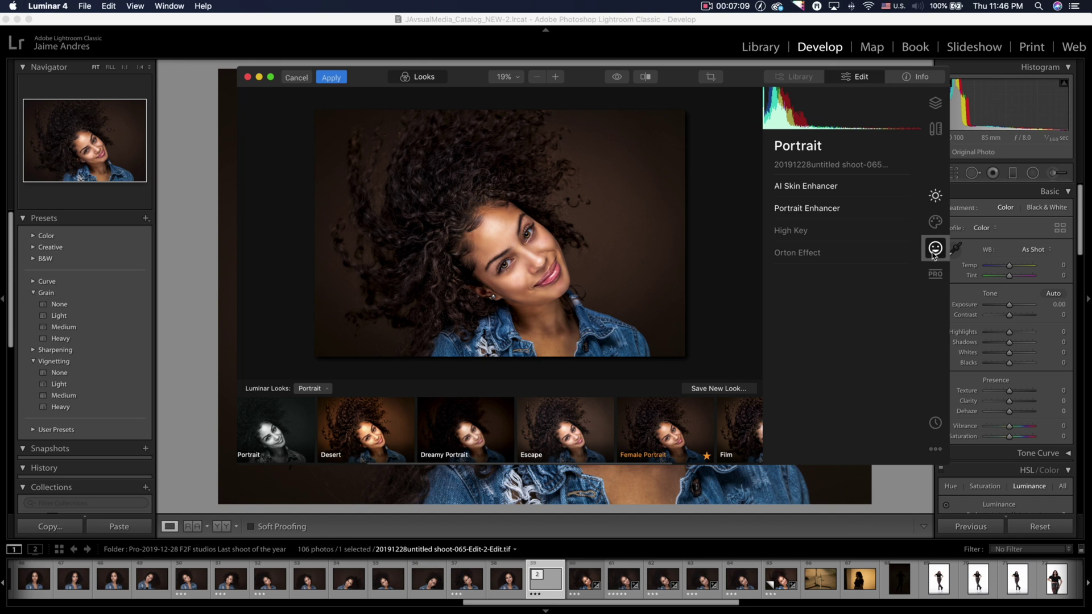
left_click(821, 193)
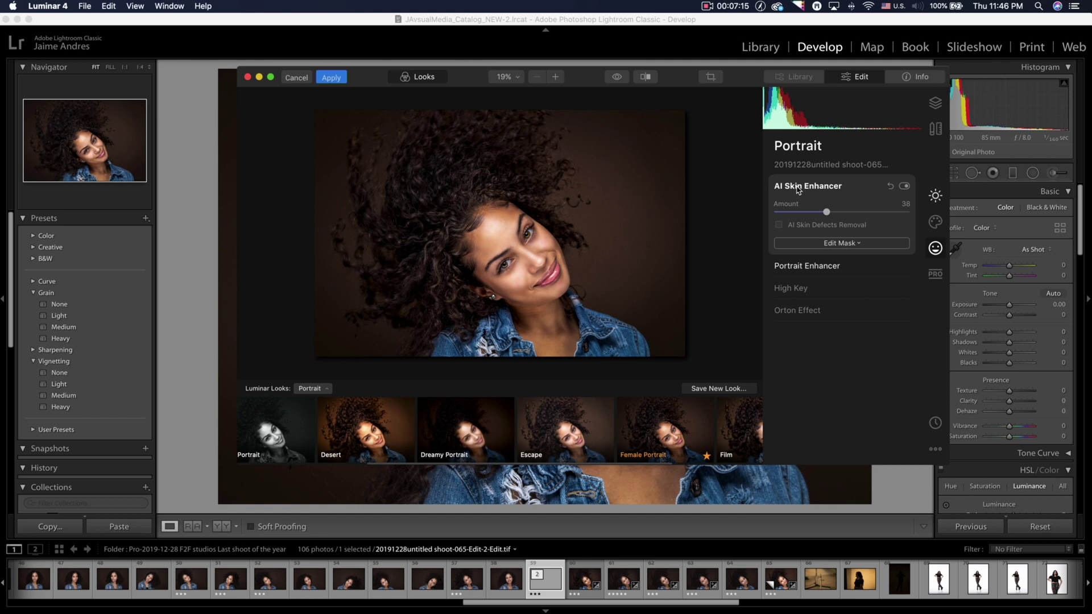
left_click_drag(826, 213, 878, 214)
left_click(779, 226)
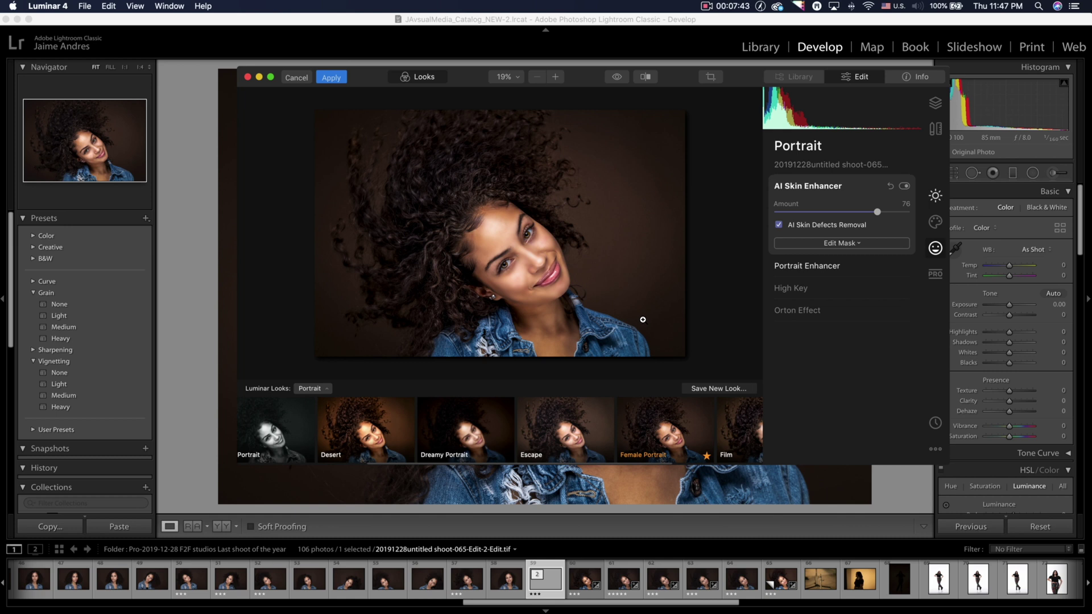
left_click(331, 77)
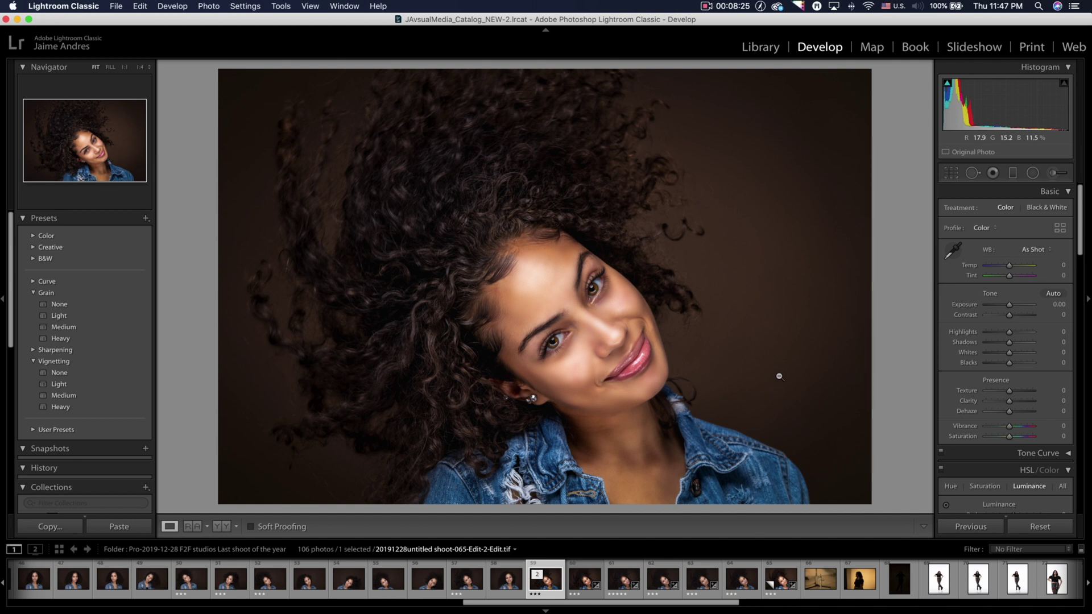
Compare the unretouched portrait with the finished edit side by side in Reference View.
left_click(781, 584, "super")
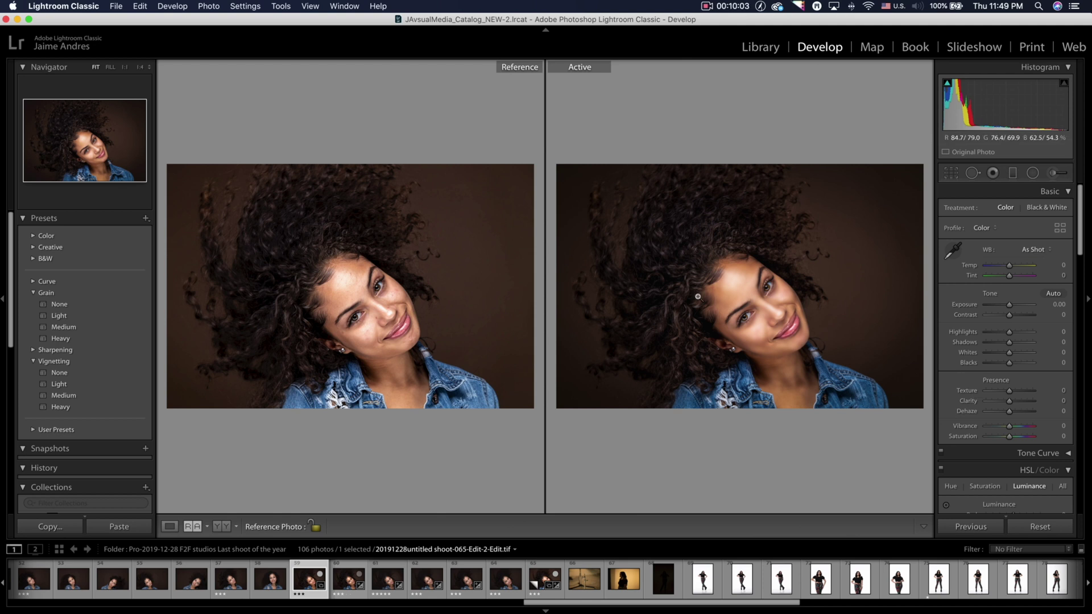
left_click(752, 329)
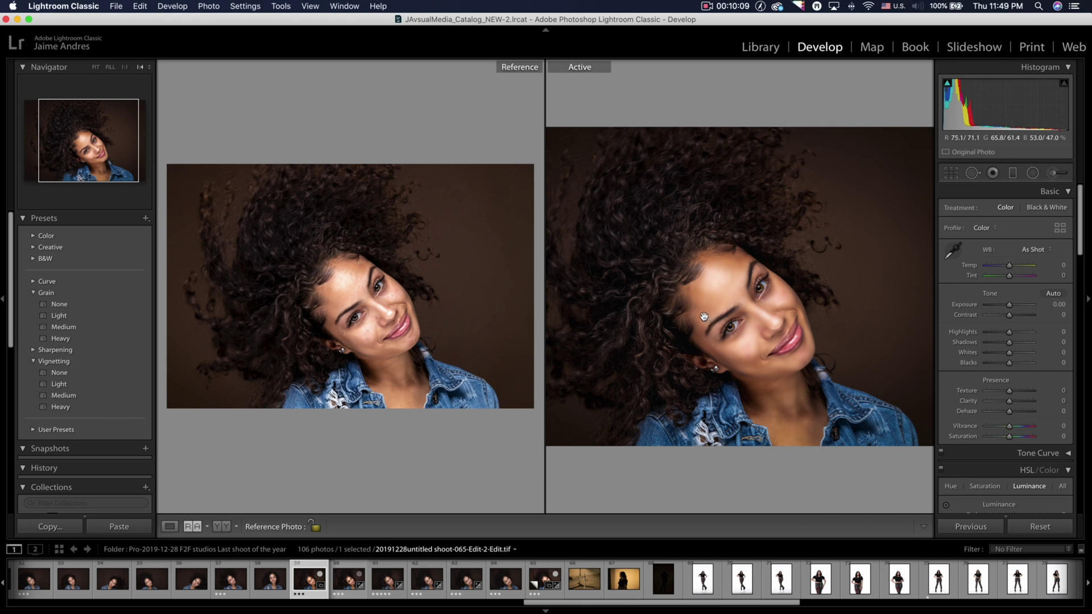
left_click(736, 376)
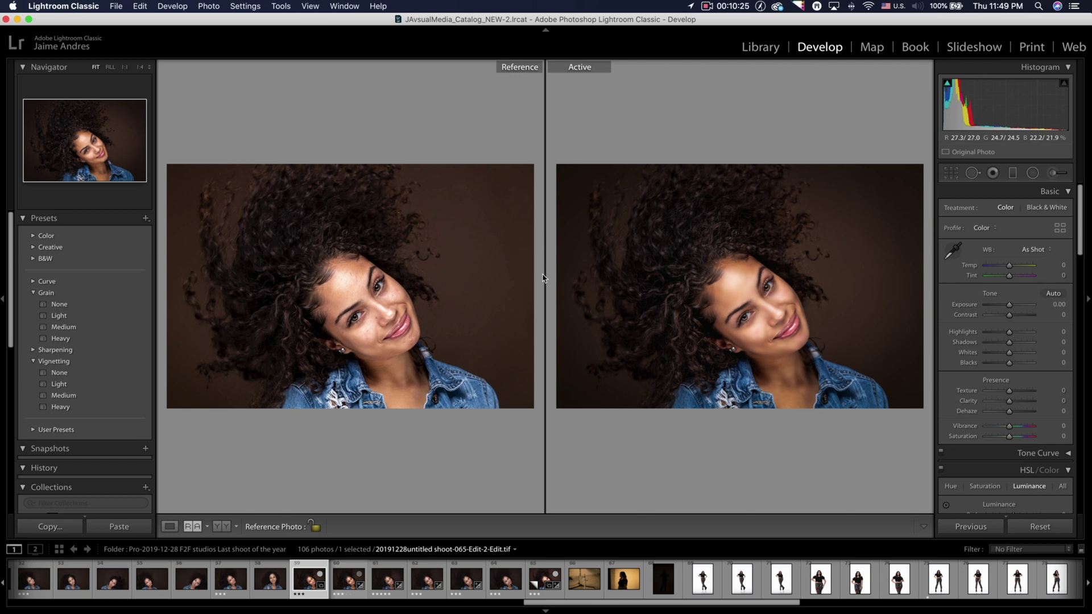
Compare the skin and eyes of the reference and active photos up close, and return to the full edited portrait in Loupe view.
left_click(365, 290)
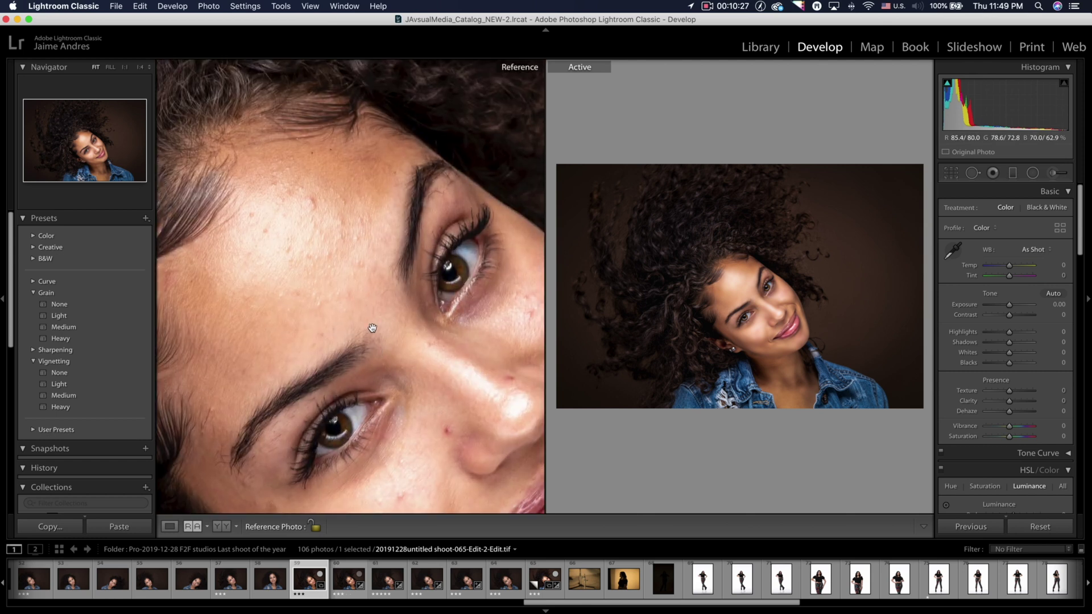
left_click(777, 322)
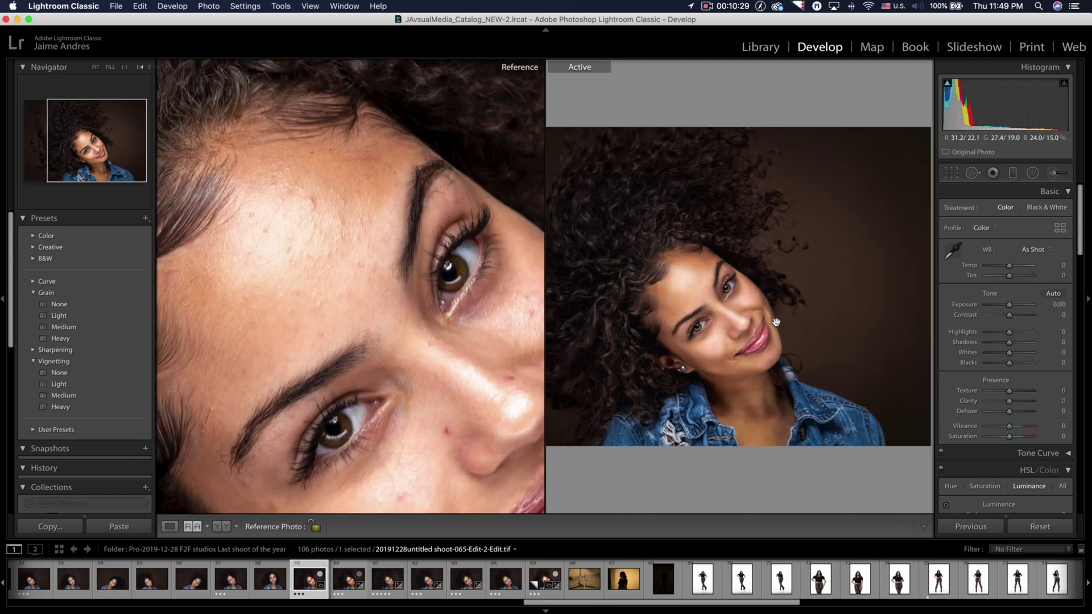
right_click(777, 323)
left_click(746, 183)
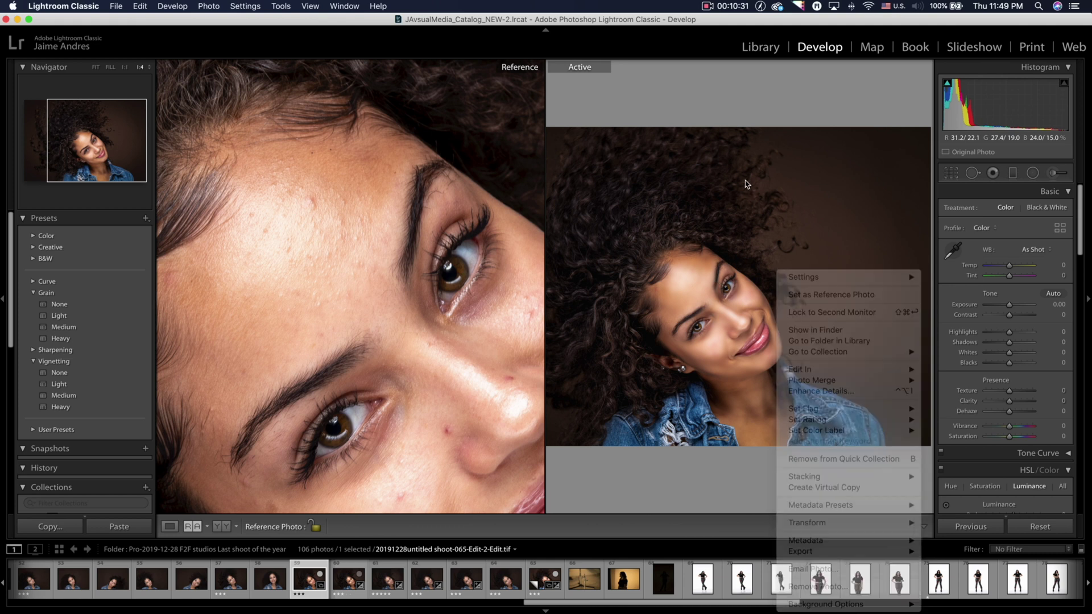
key("super+=")
key("super+=")
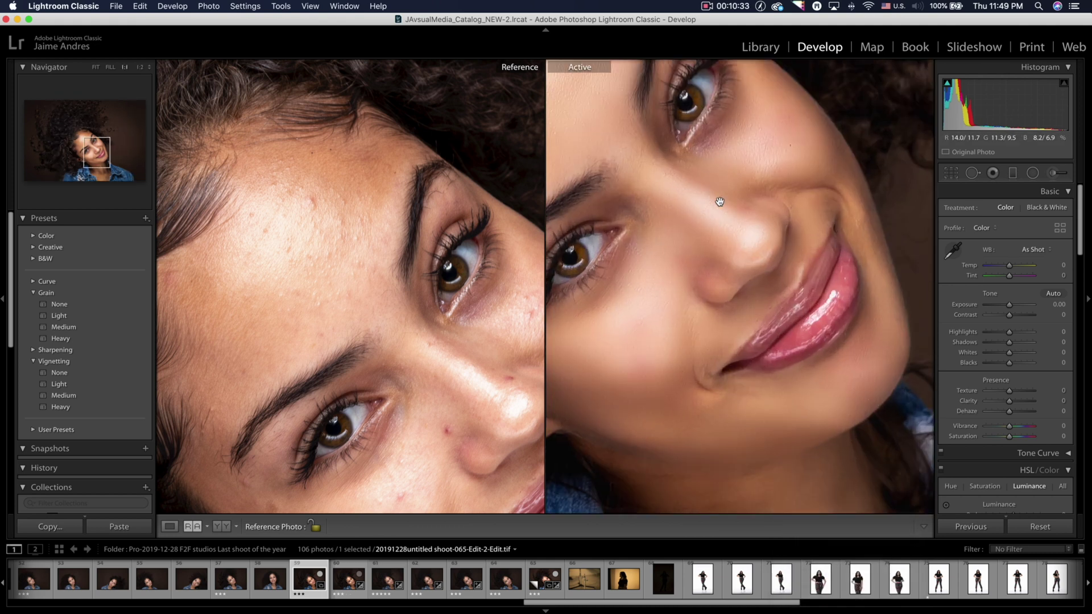
key("super+minus")
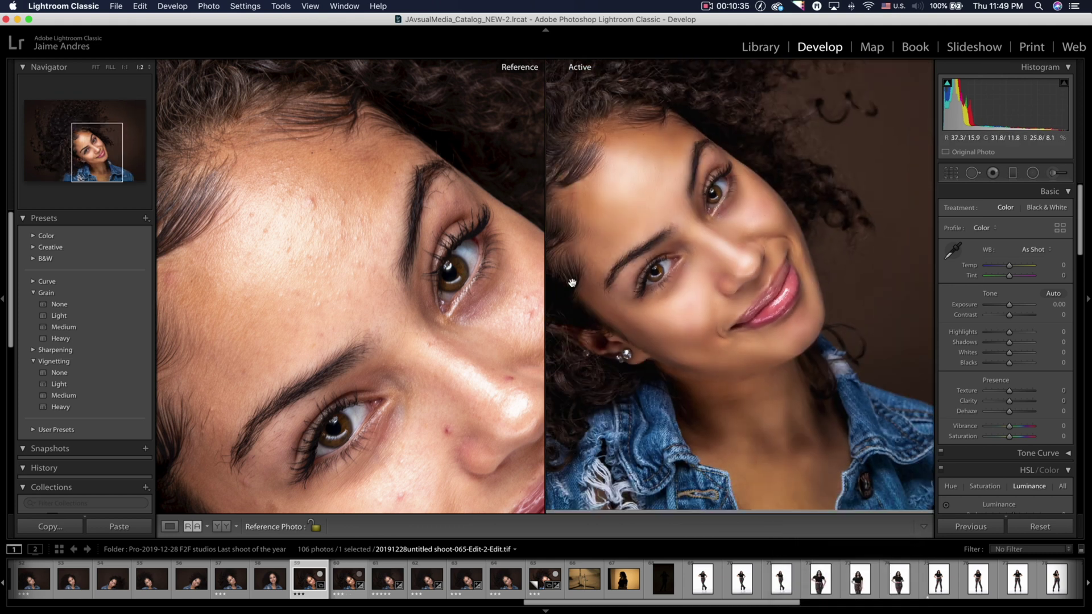
key("super+=")
key("super+=")
key("super+minus")
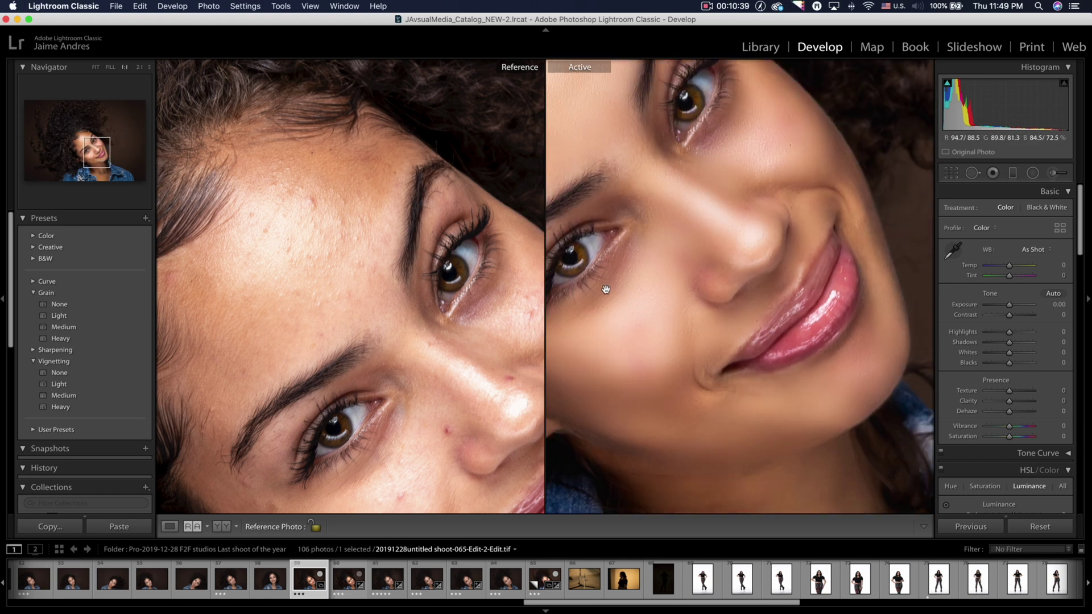
scroll(657, 264, "up", 3)
scroll(657, 264, "left", 2)
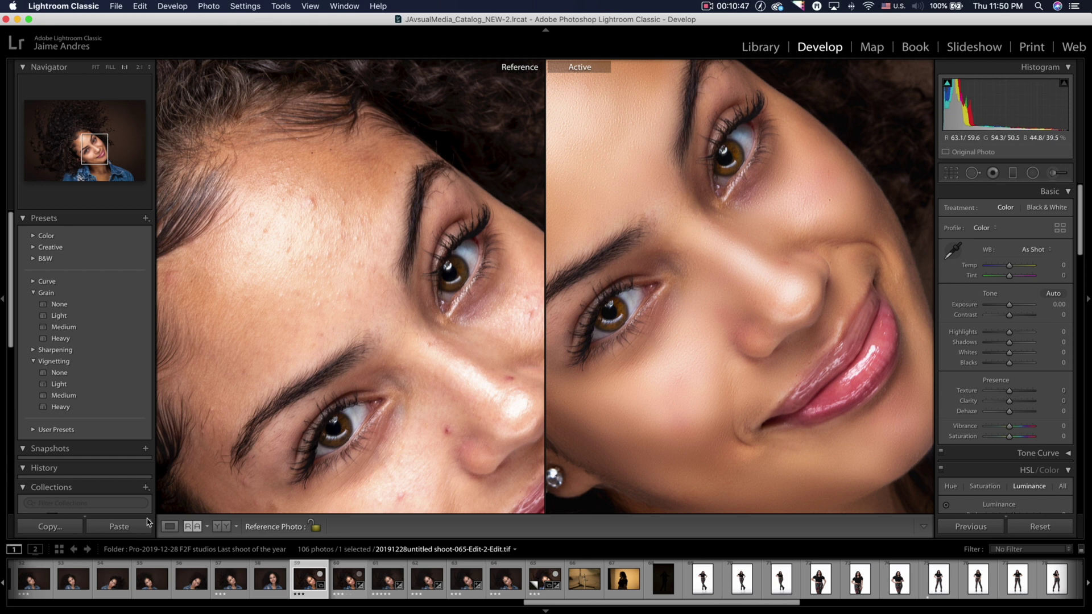
left_click(170, 526)
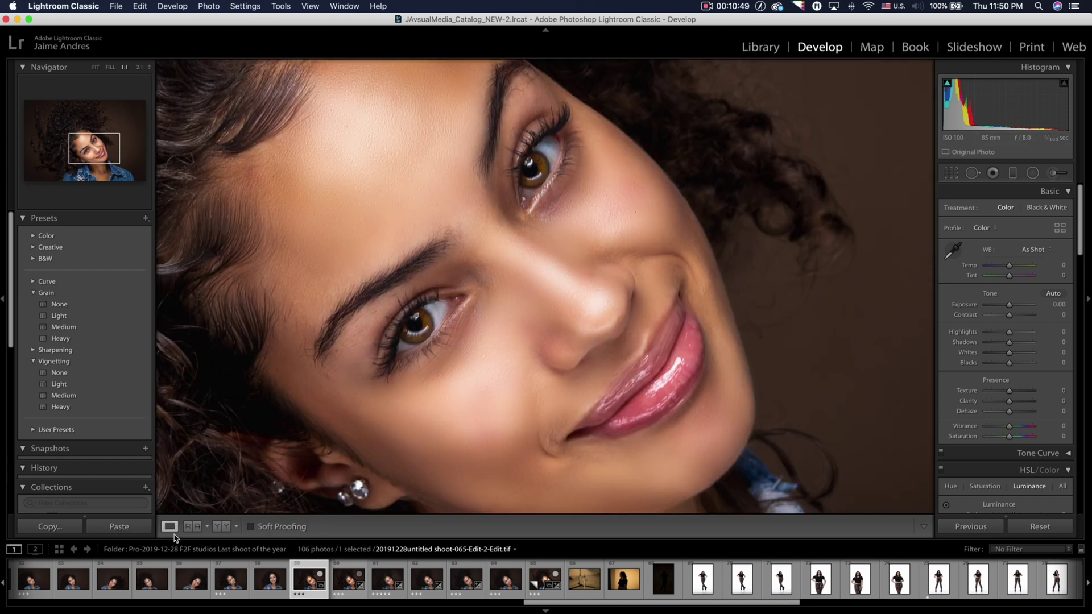
left_click(783, 235)
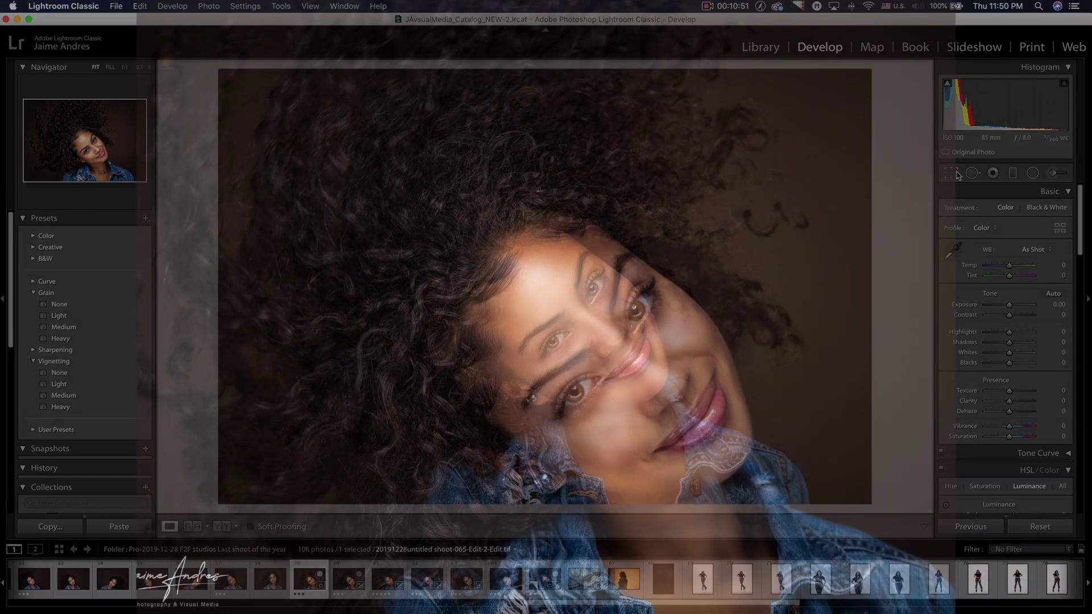